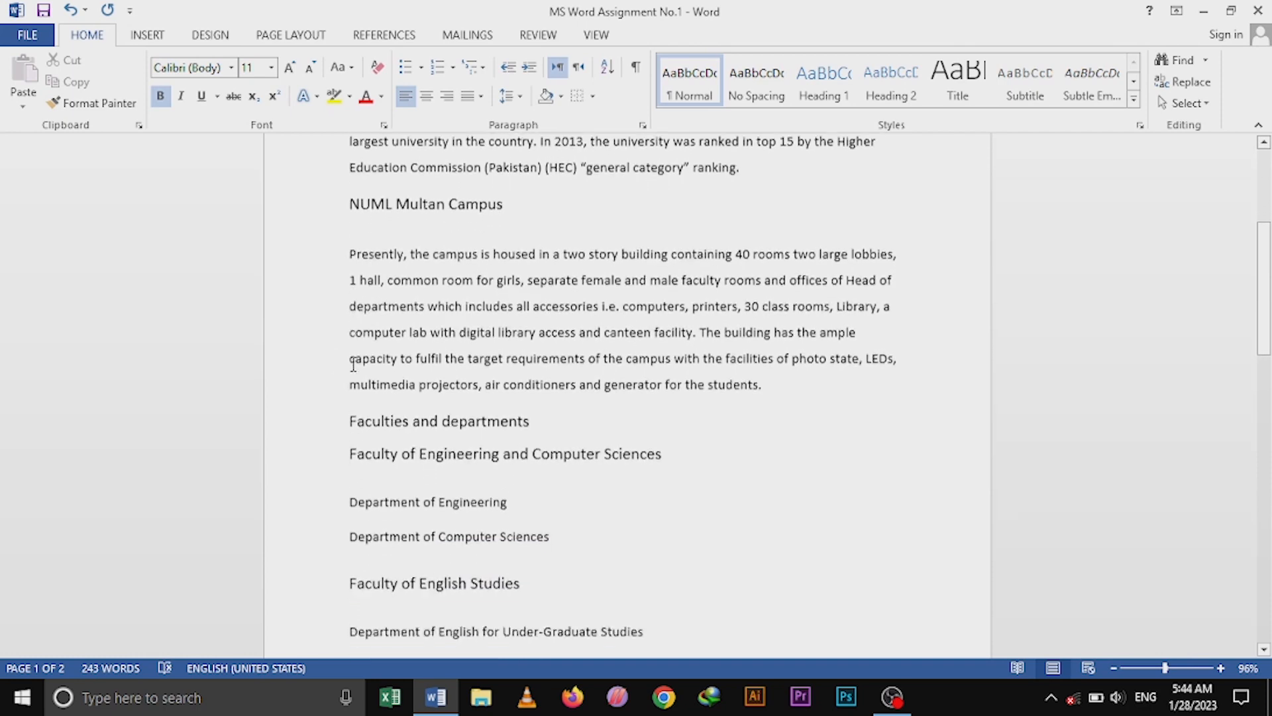
{"action": "scroll", "coordinate": [388, 442], "scroll_direction": "up", "scroll_amount": 5}
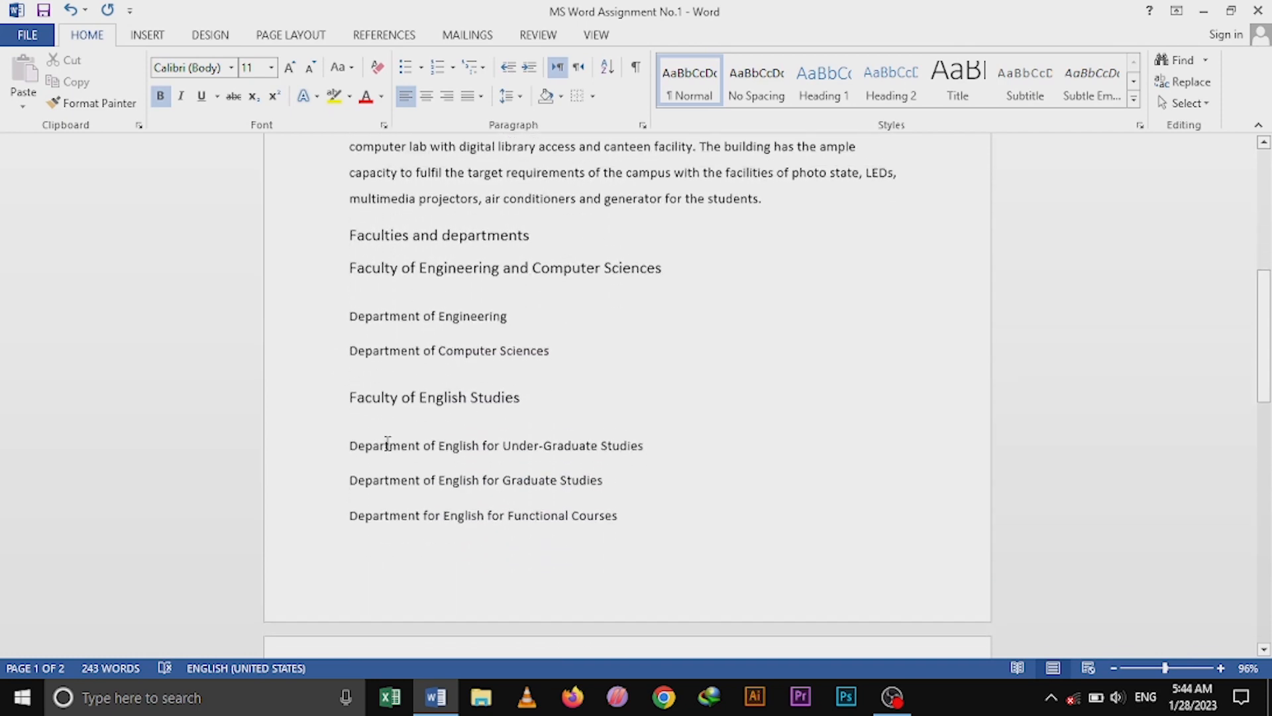
{"action": "scroll", "coordinate": [392, 372], "scroll_direction": "up", "scroll_amount": 2}
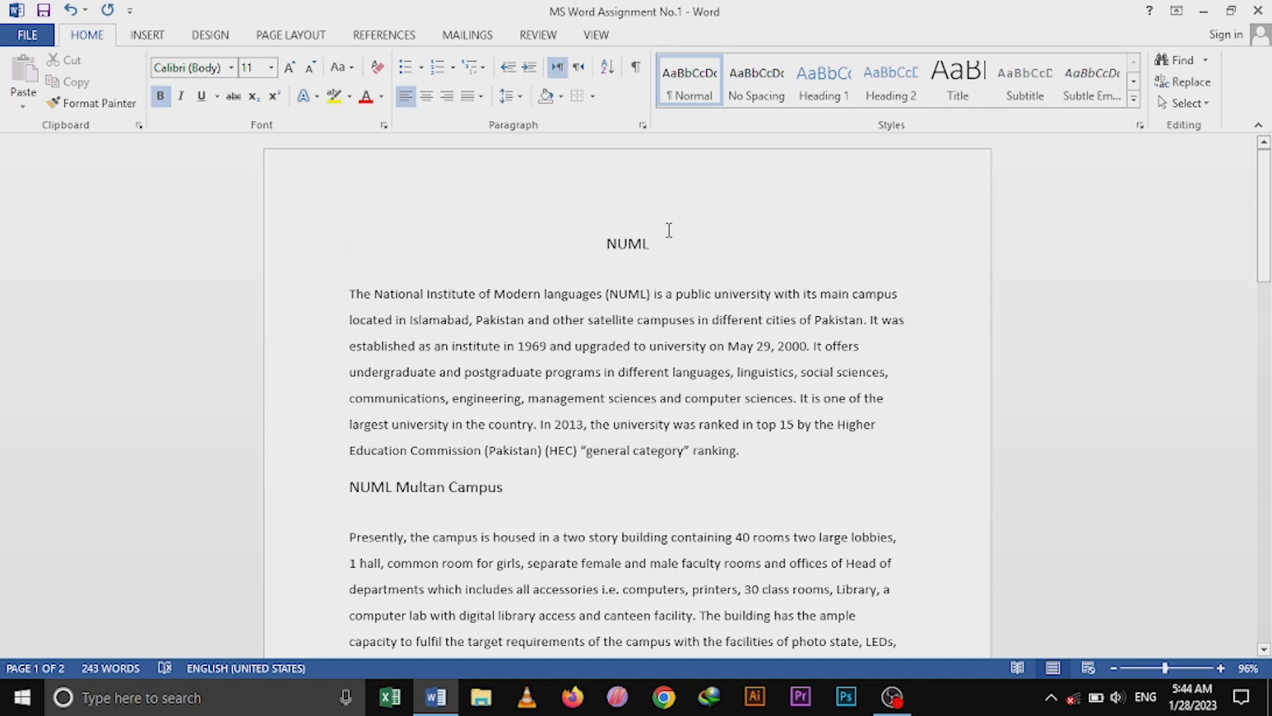
{"action": "left_click", "coordinate": [354, 273]}
{"action": "left_click", "coordinate": [160, 97]}
Replace the space in "CTRL U FOR UNDERLINE" on page 2 with a plus sign so it reads "CTRL+U FOR UNDERLINE"
{"action": "scroll", "coordinate": [596, 252], "scroll_direction": "down", "scroll_amount": 5}
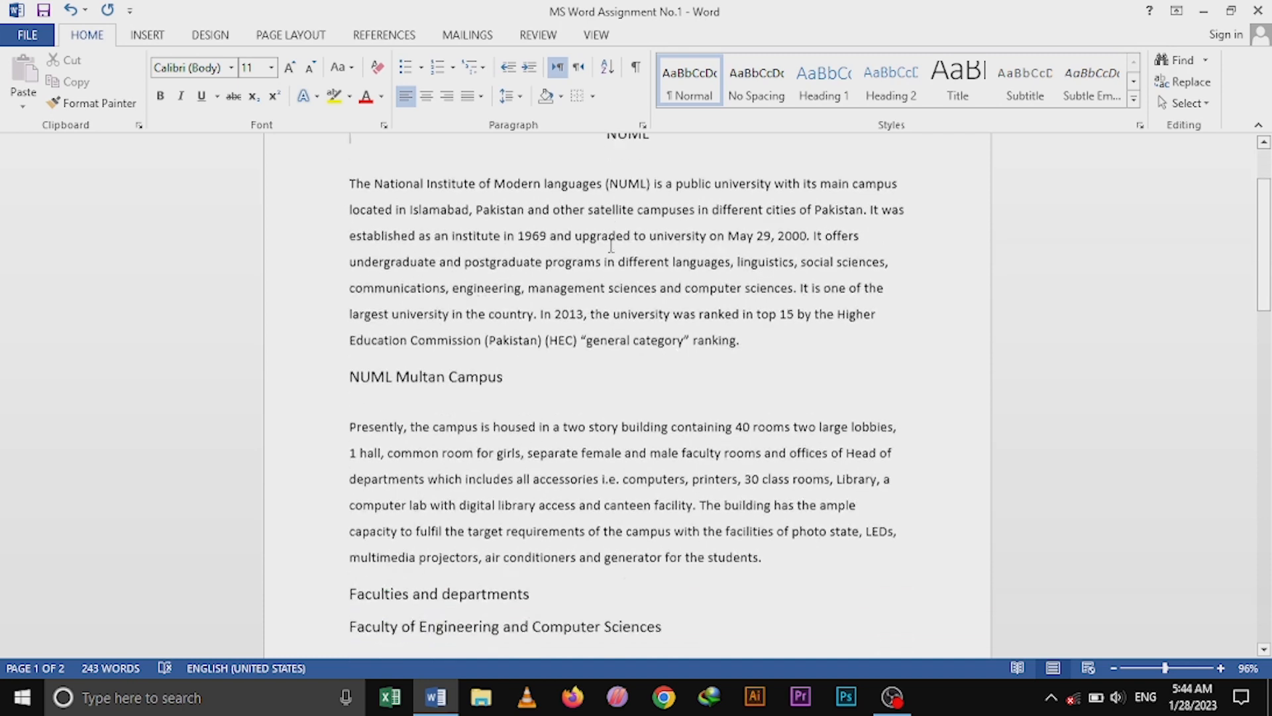
{"action": "scroll", "coordinate": [563, 257], "scroll_direction": "down", "scroll_amount": 2}
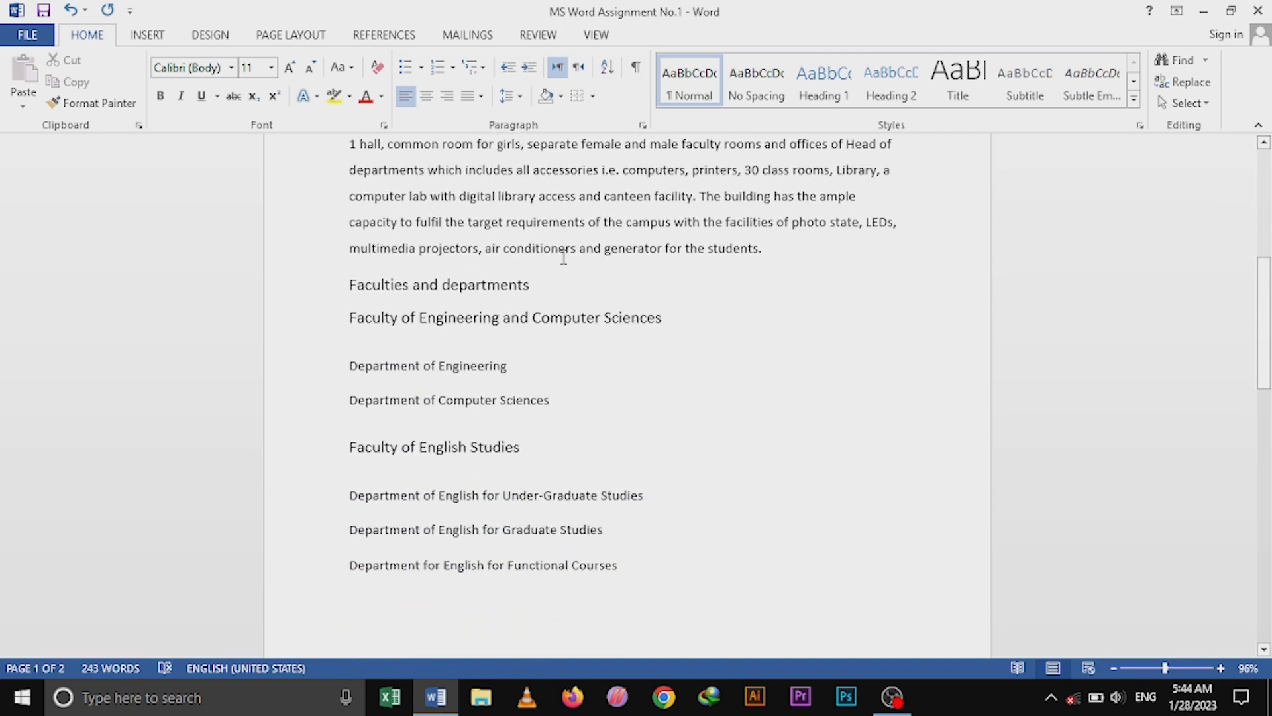
{"action": "scroll", "coordinate": [563, 257], "scroll_direction": "down", "scroll_amount": 7}
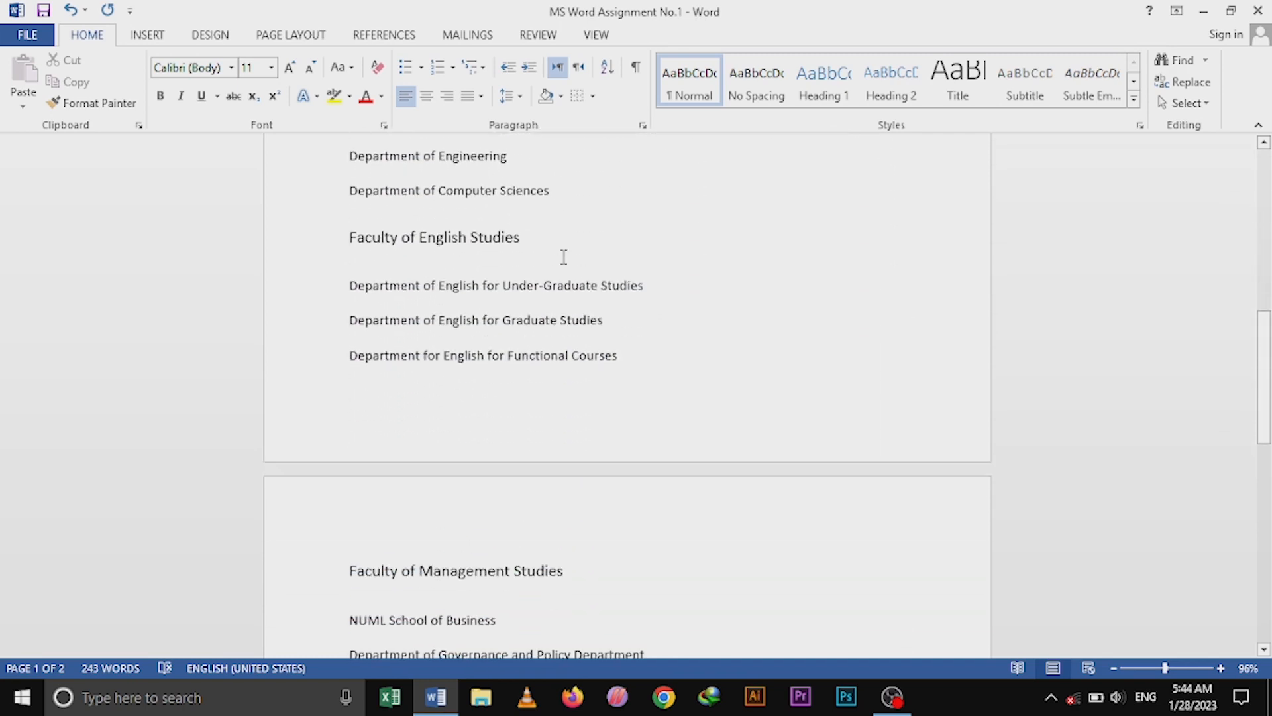
{"action": "scroll", "coordinate": [562, 257], "scroll_direction": "down", "scroll_amount": 3}
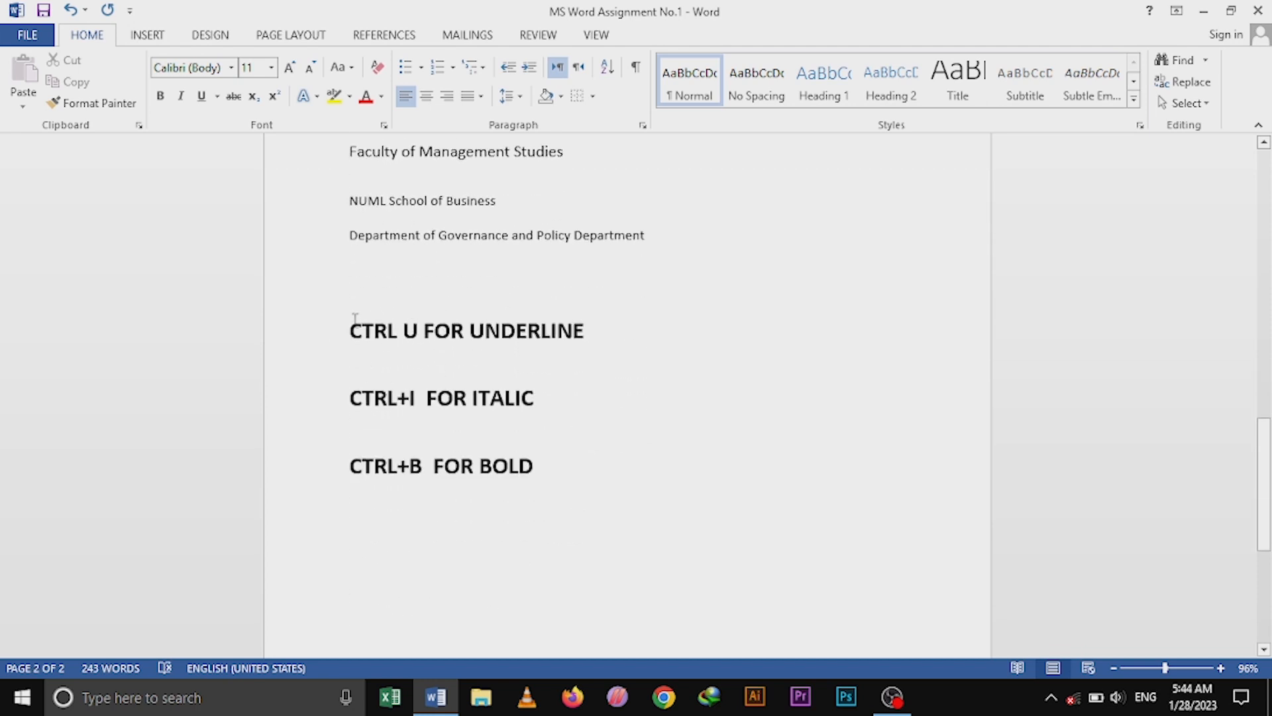
{"action": "left_click", "coordinate": [402, 334]}
{"action": "key", "text": "BackSpace"}
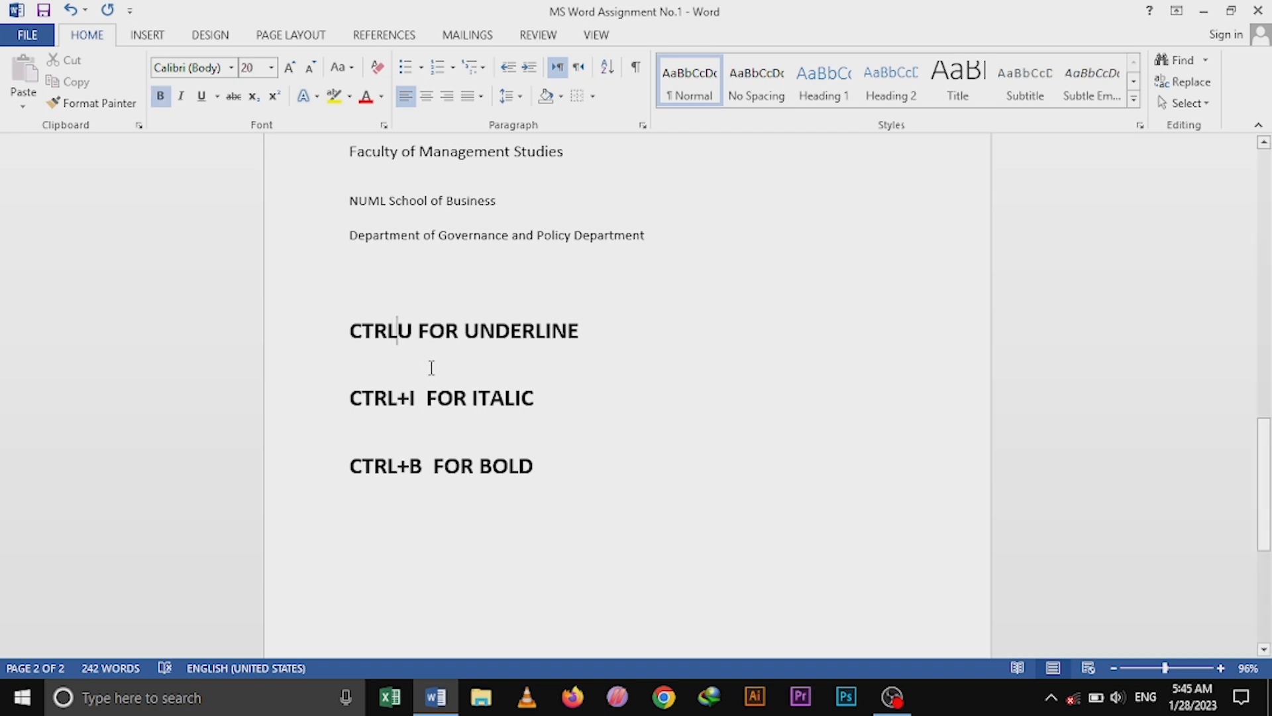
{"action": "type", "text": "+"}
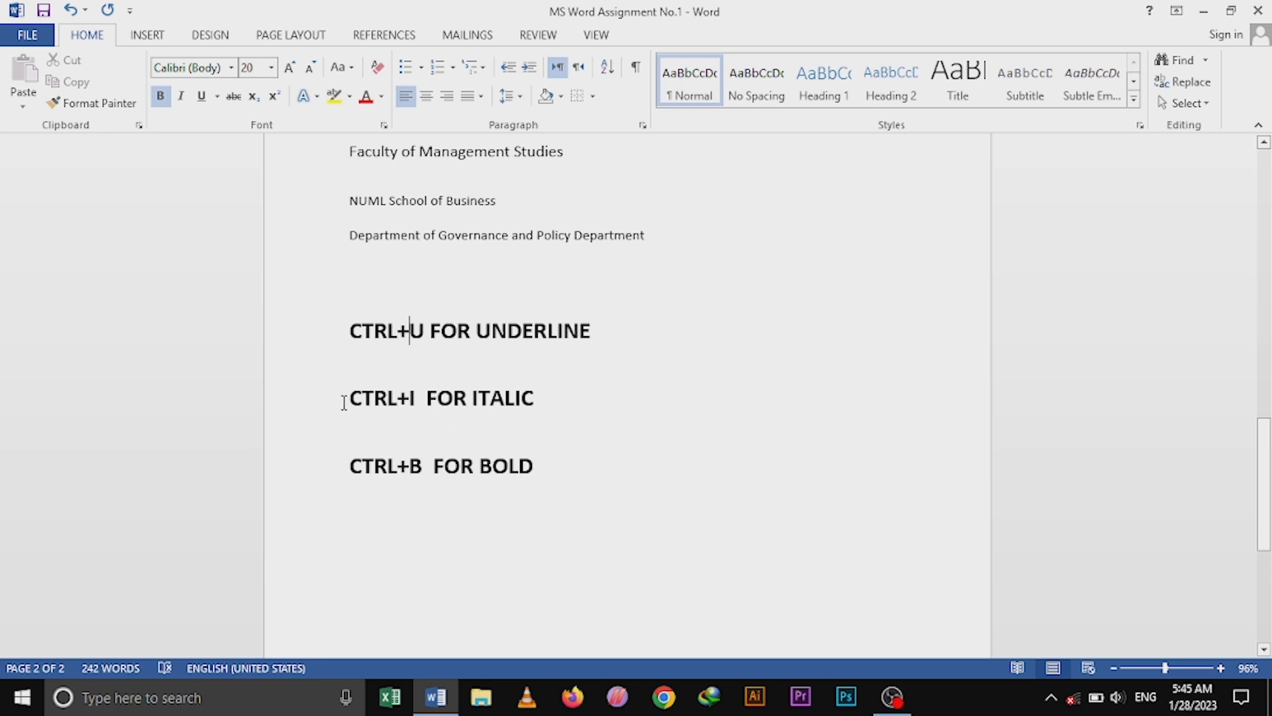
Review the underline, italic and bold shortcut notes on page 2, and the document from there back up to the NUML title
{"action": "left_click_drag", "start_coordinate": [347, 400], "coordinate": [416, 399]}
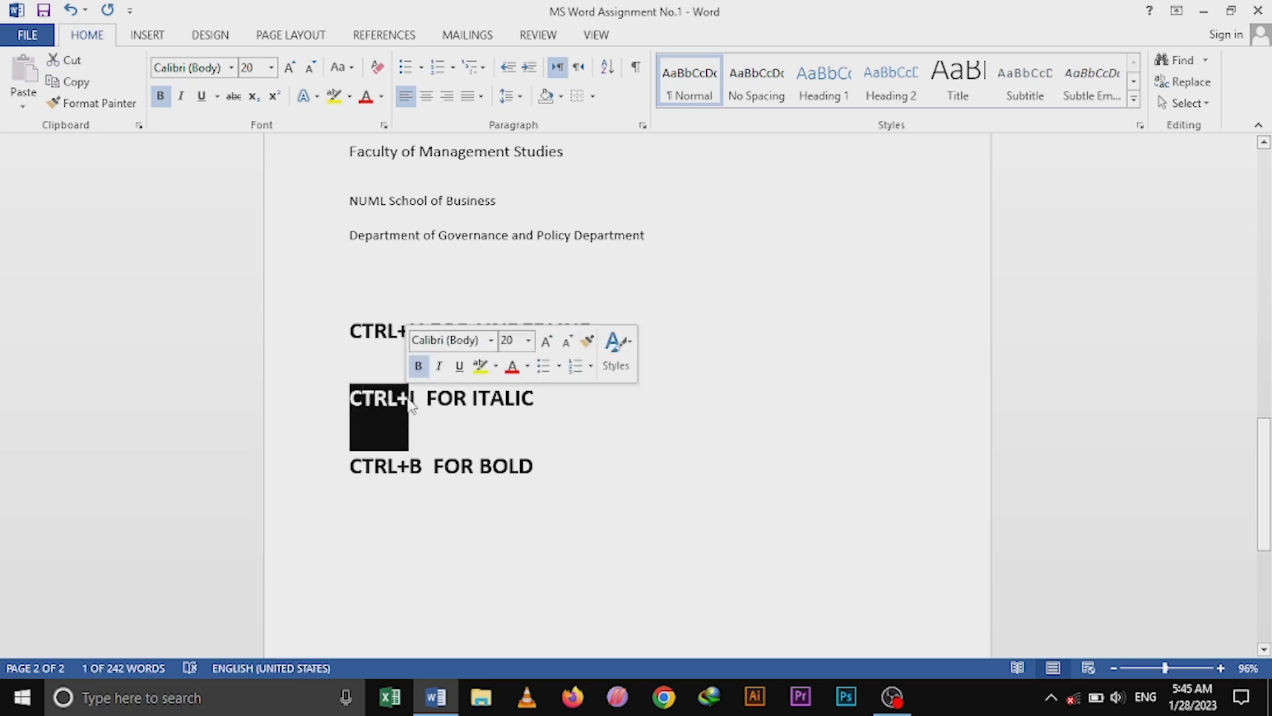
{"action": "left_click", "coordinate": [411, 398]}
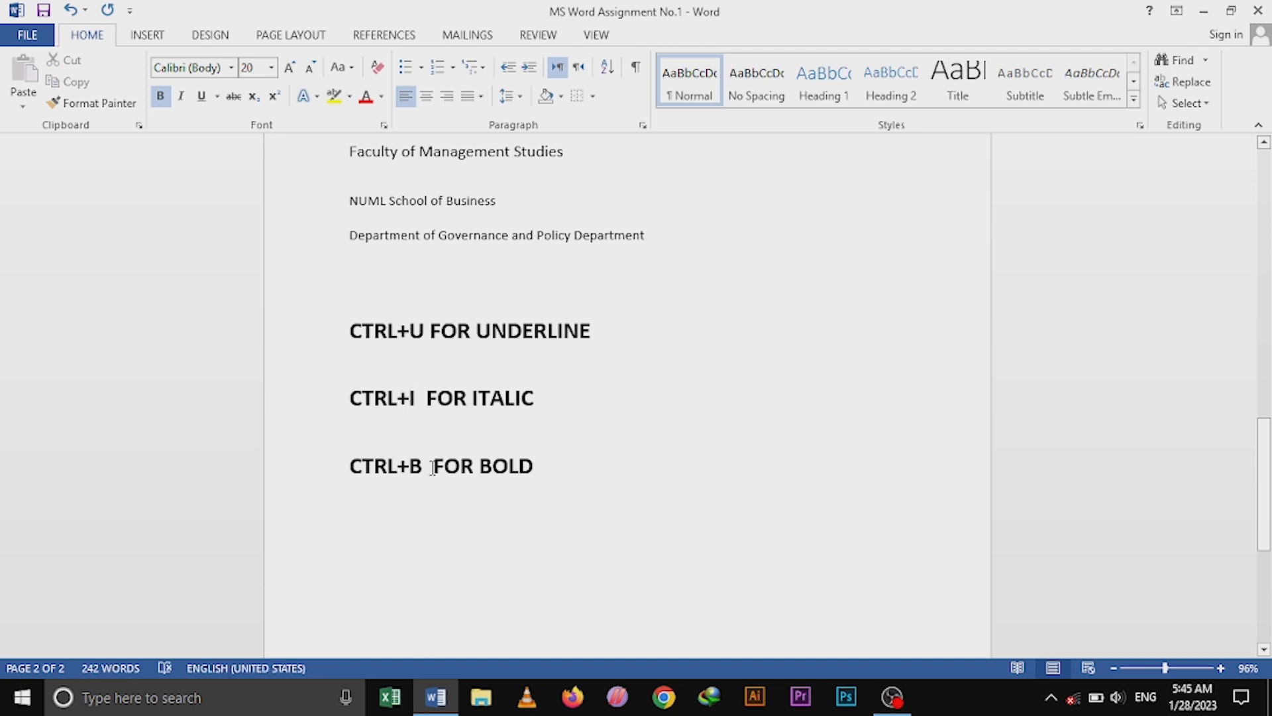
{"action": "scroll", "coordinate": [444, 461], "scroll_direction": "up", "scroll_amount": 5}
{"action": "scroll", "coordinate": [442, 456], "scroll_direction": "down", "scroll_amount": 4}
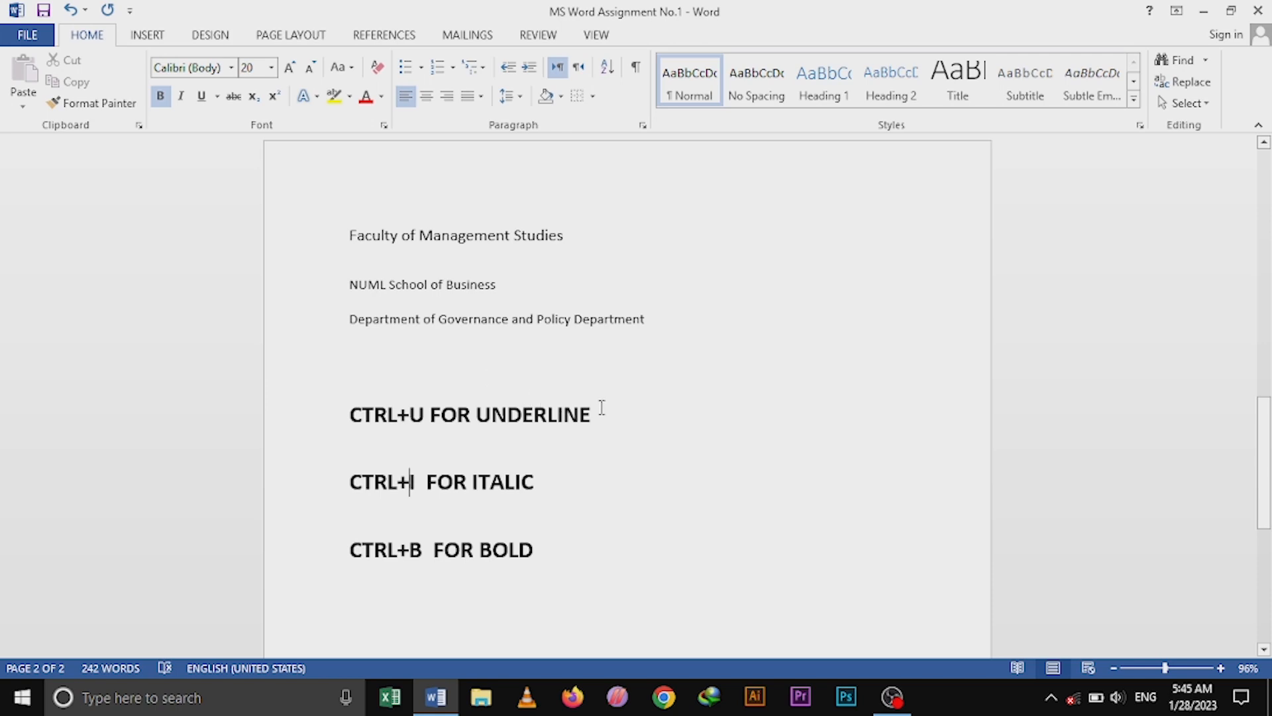
{"action": "scroll", "coordinate": [534, 389], "scroll_direction": "up", "scroll_amount": 7}
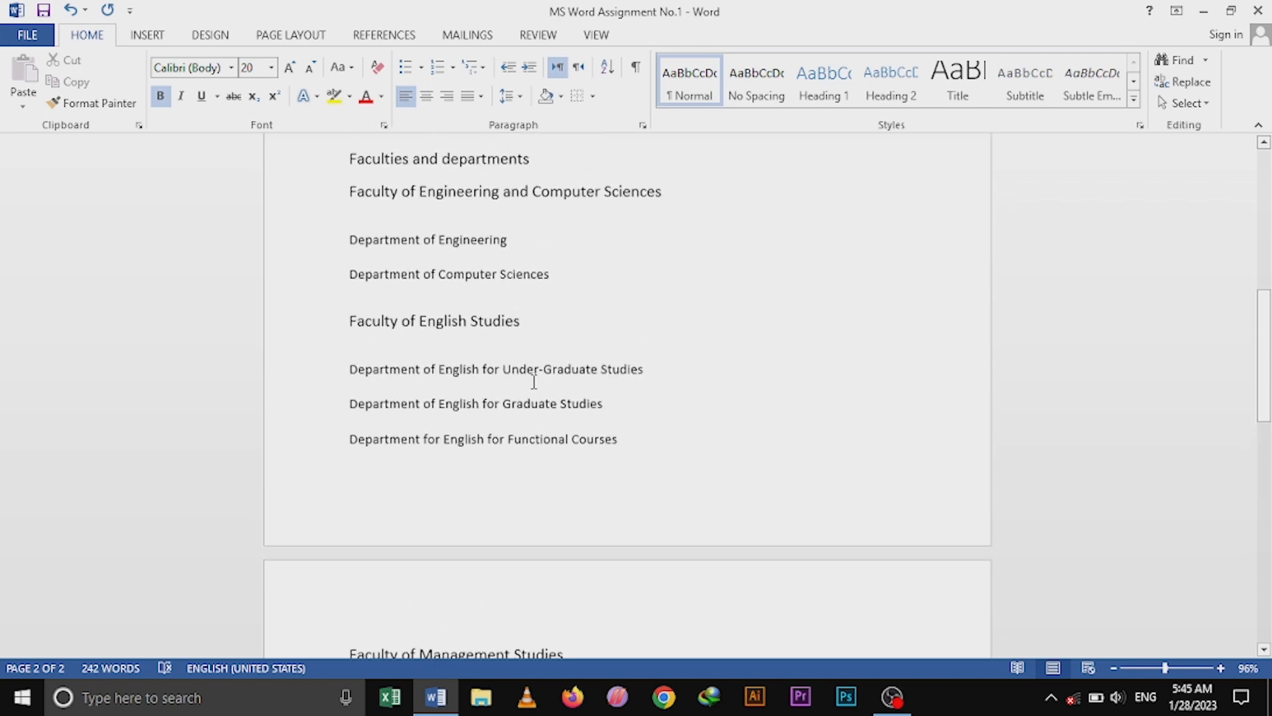
{"action": "scroll", "coordinate": [535, 383], "scroll_direction": "up", "scroll_amount": 6}
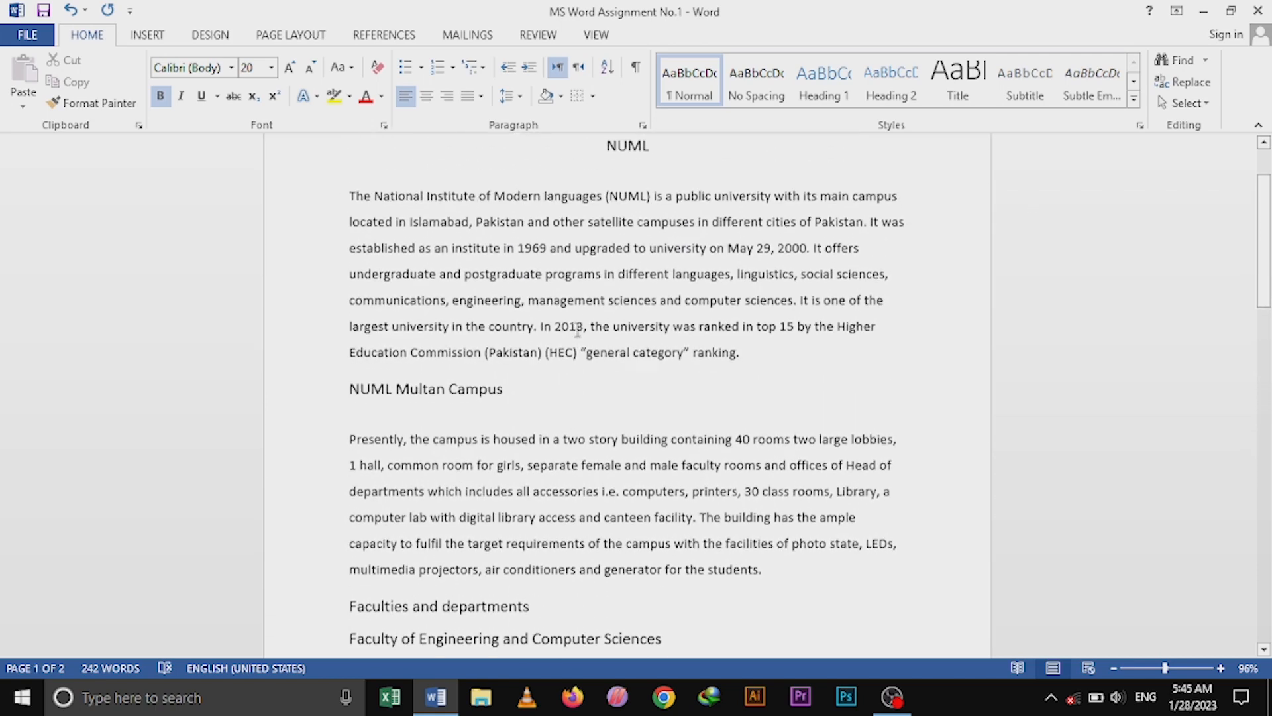
{"action": "scroll", "coordinate": [578, 330], "scroll_direction": "up", "scroll_amount": 1}
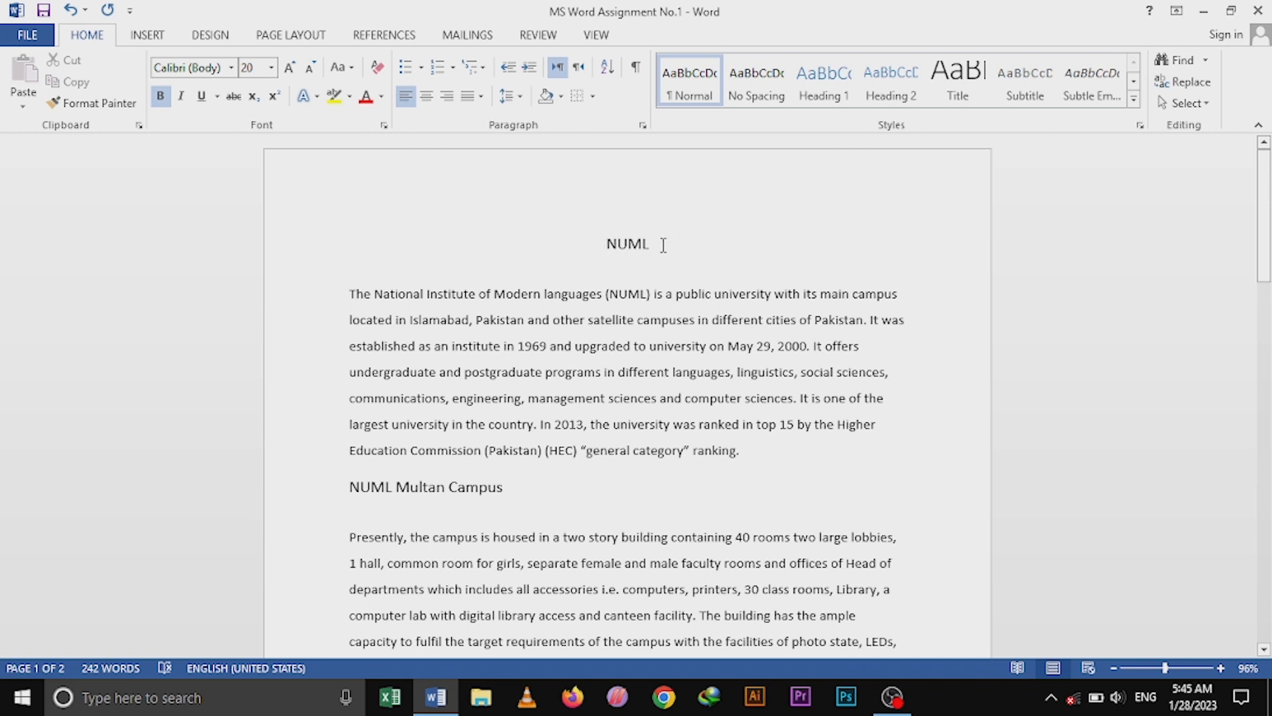
{"action": "left_click_drag", "start_coordinate": [665, 244], "coordinate": [607, 249]}
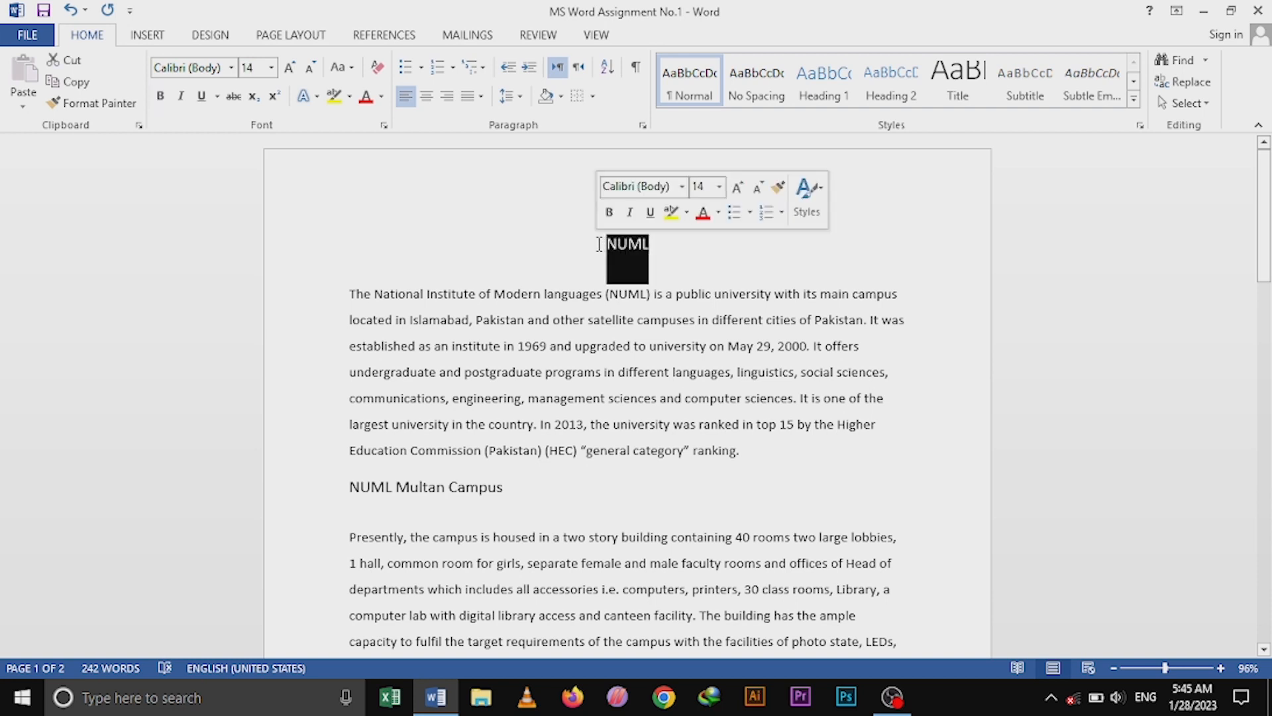
{"action": "left_click", "coordinate": [654, 247]}
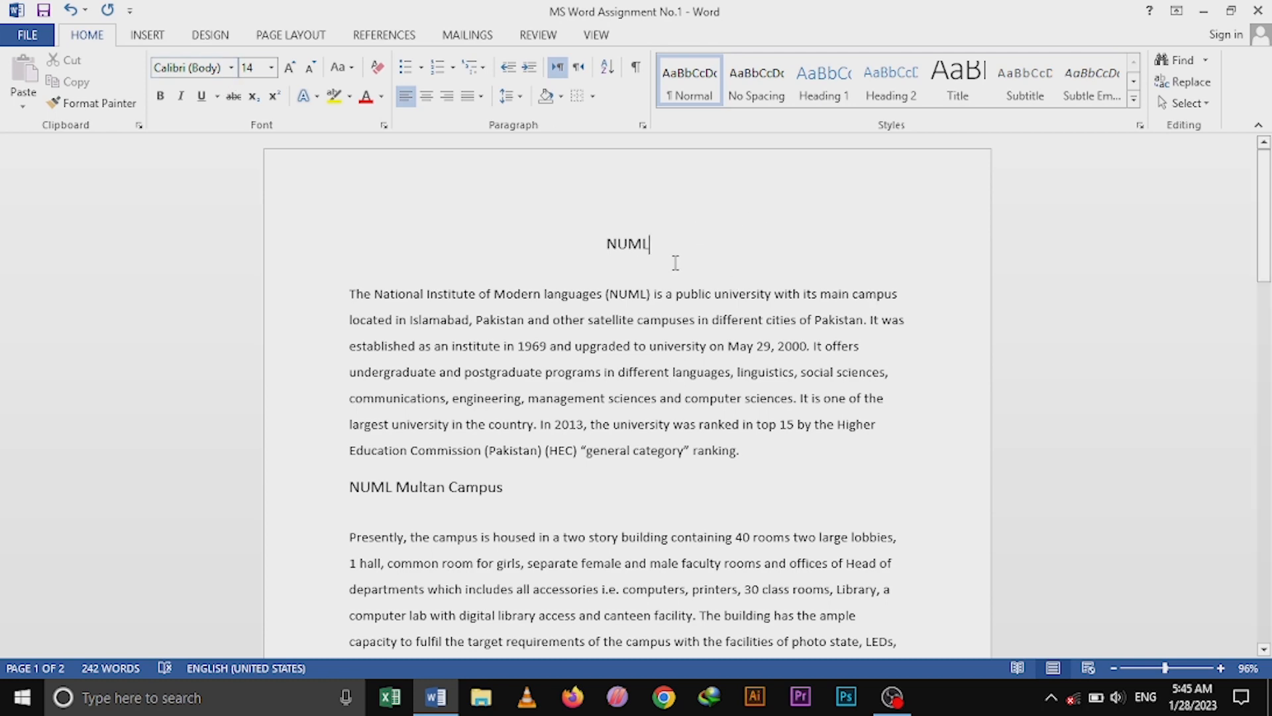
Format the entire document's text in Times New Roman at font size 12
{"action": "key", "text": "ctrl+a"}
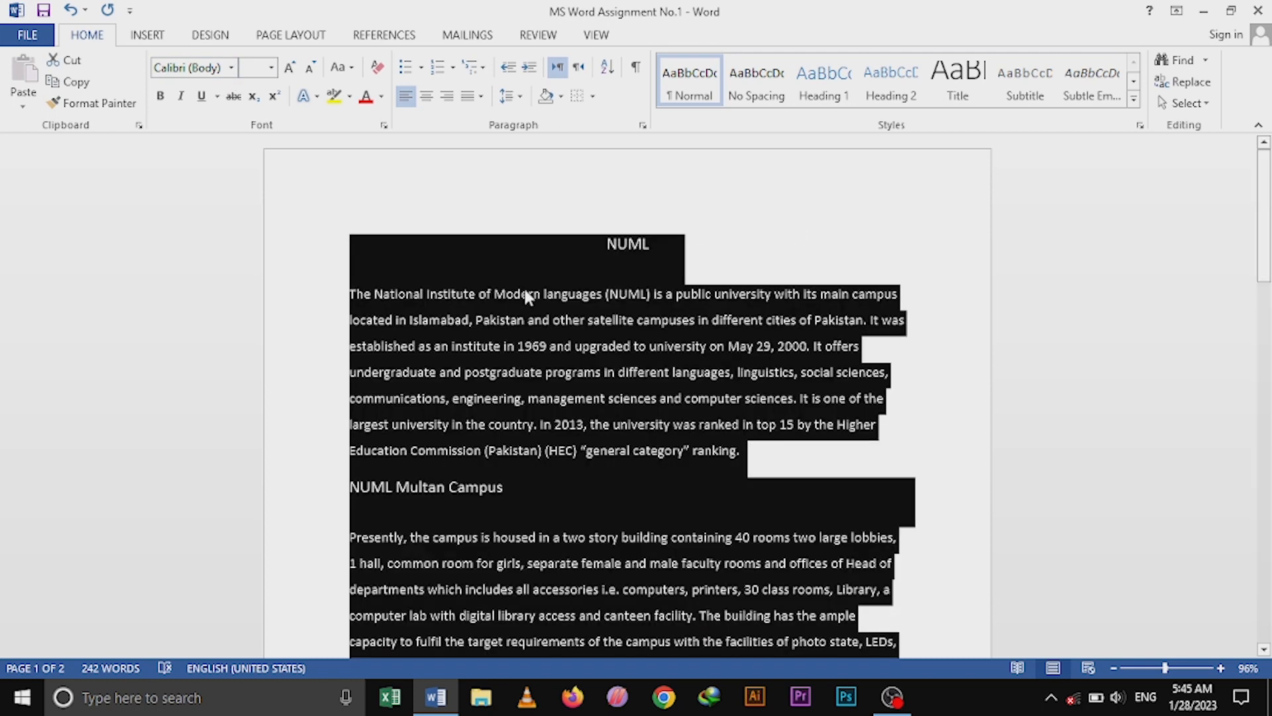
{"action": "scroll", "coordinate": [568, 241], "scroll_direction": "down", "scroll_amount": 4}
{"action": "scroll", "coordinate": [585, 254], "scroll_direction": "down", "scroll_amount": 8}
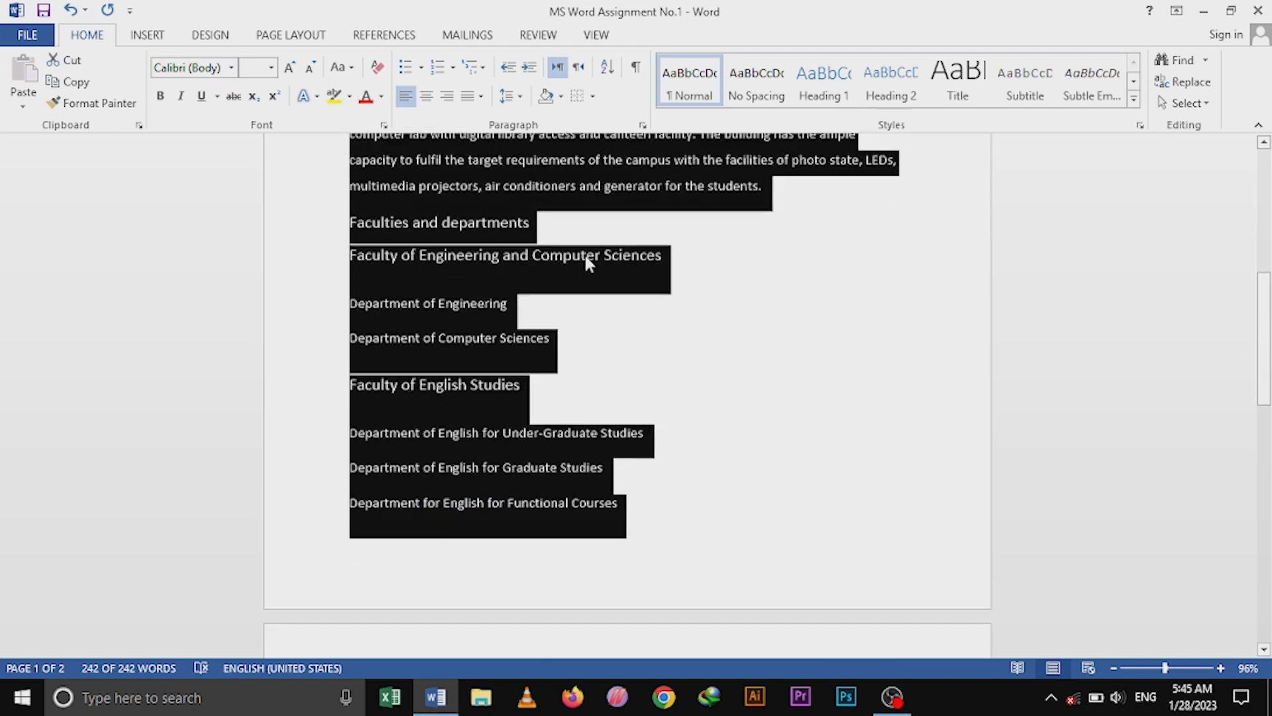
{"action": "scroll", "coordinate": [588, 264], "scroll_direction": "up", "scroll_amount": 12}
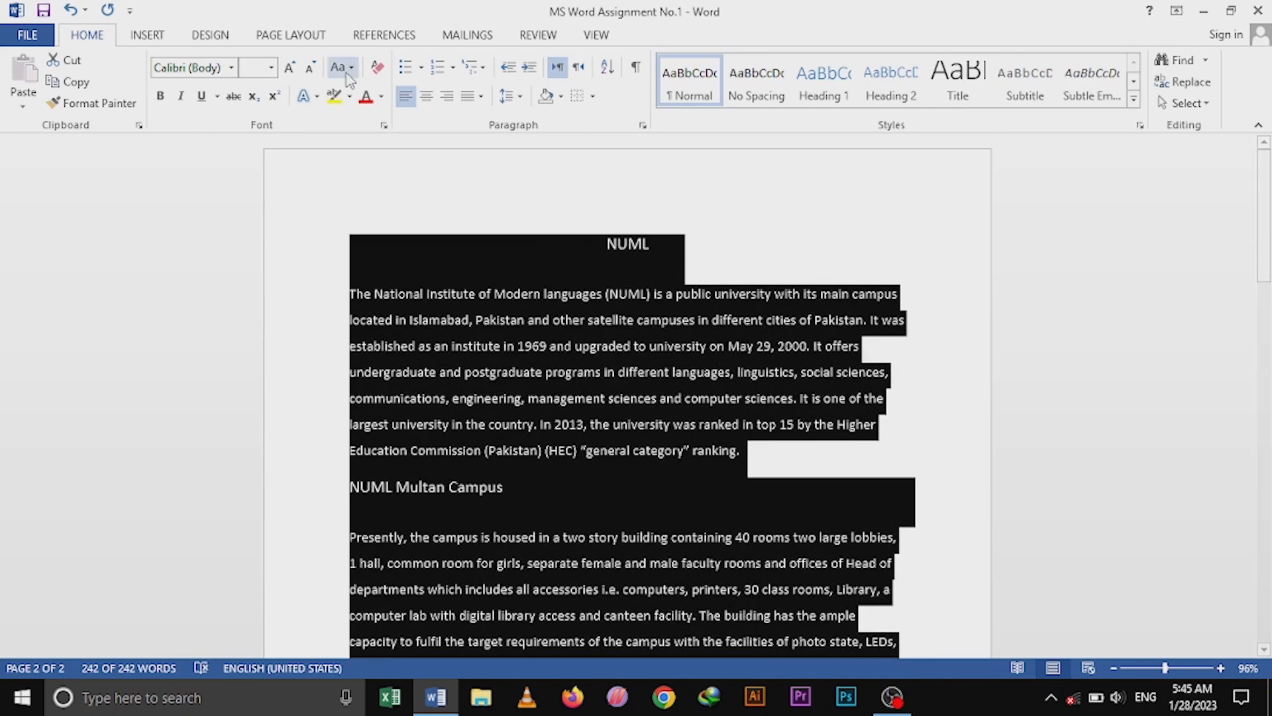
{"action": "left_click", "coordinate": [232, 69]}
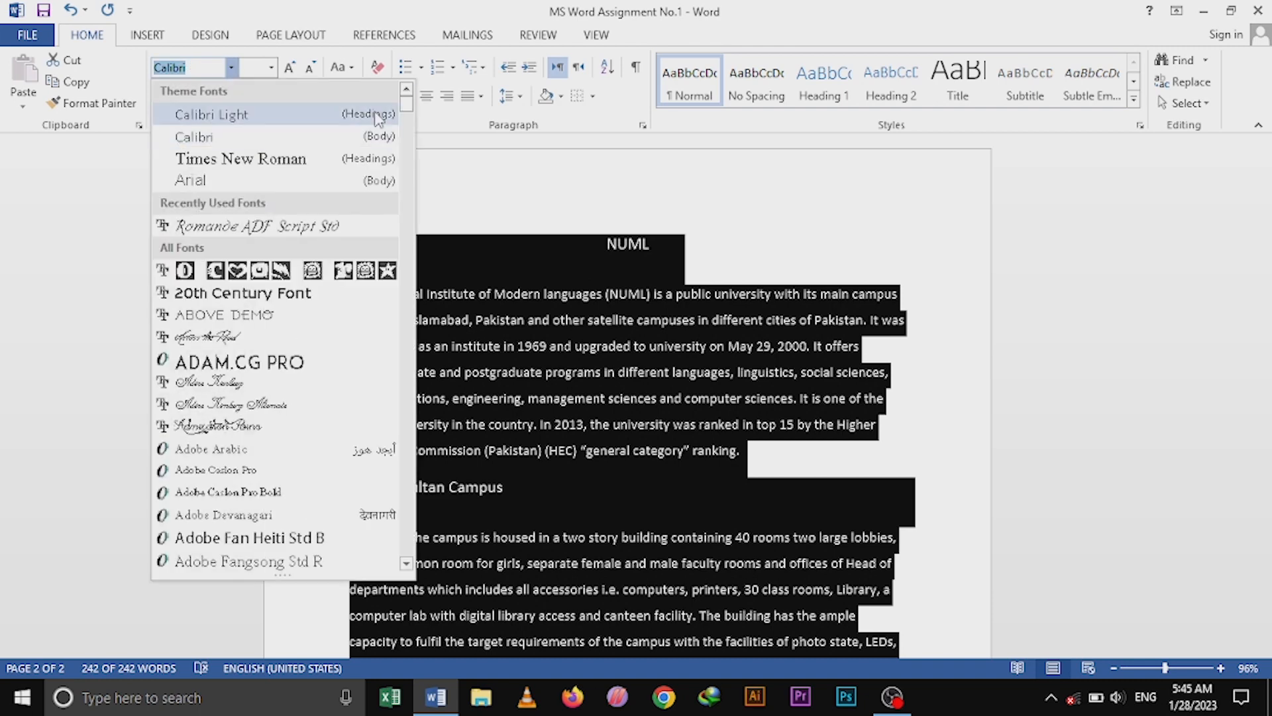
{"action": "left_click", "coordinate": [335, 149]}
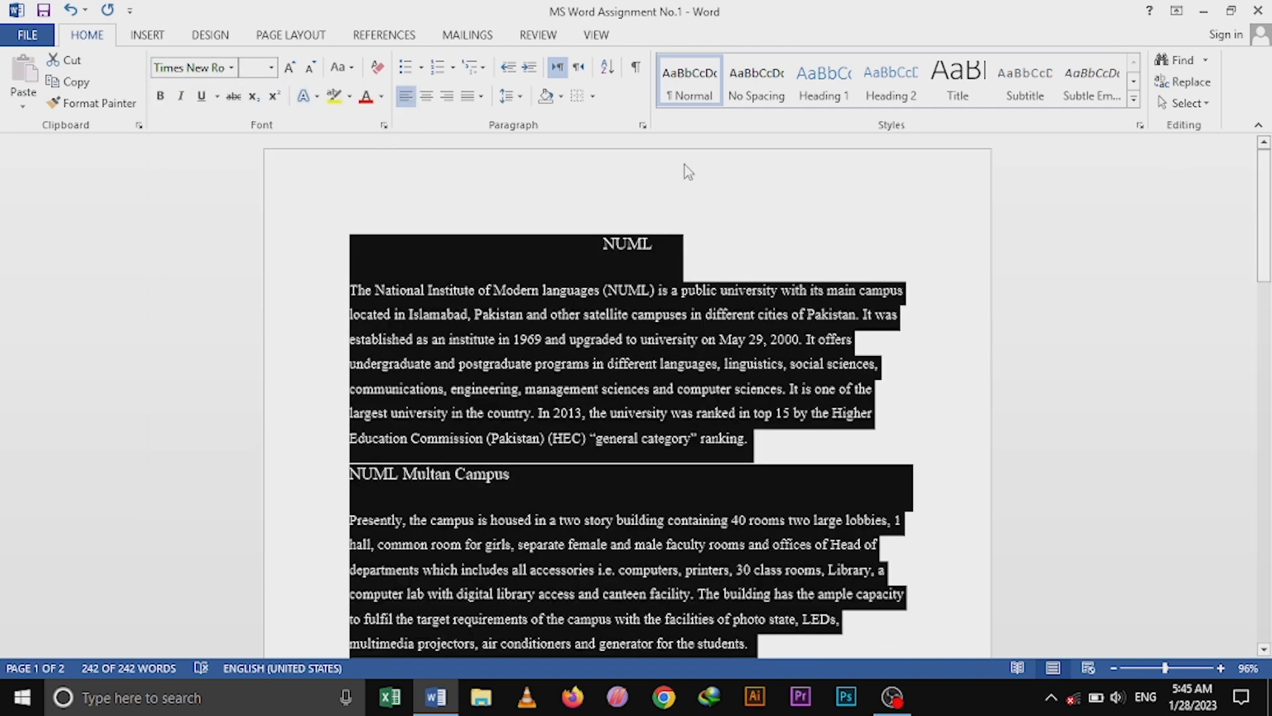
{"action": "left_click", "coordinate": [271, 67]}
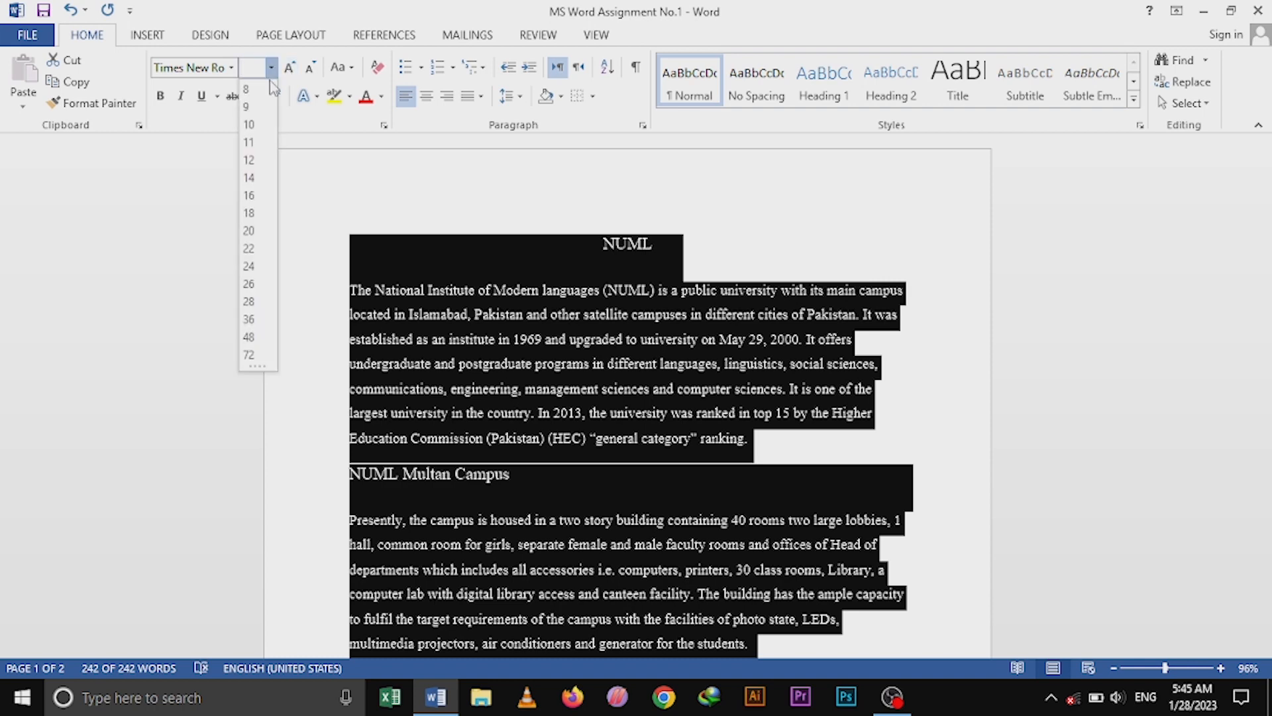
{"action": "left_click", "coordinate": [250, 161]}
{"action": "left_click", "coordinate": [678, 233]}
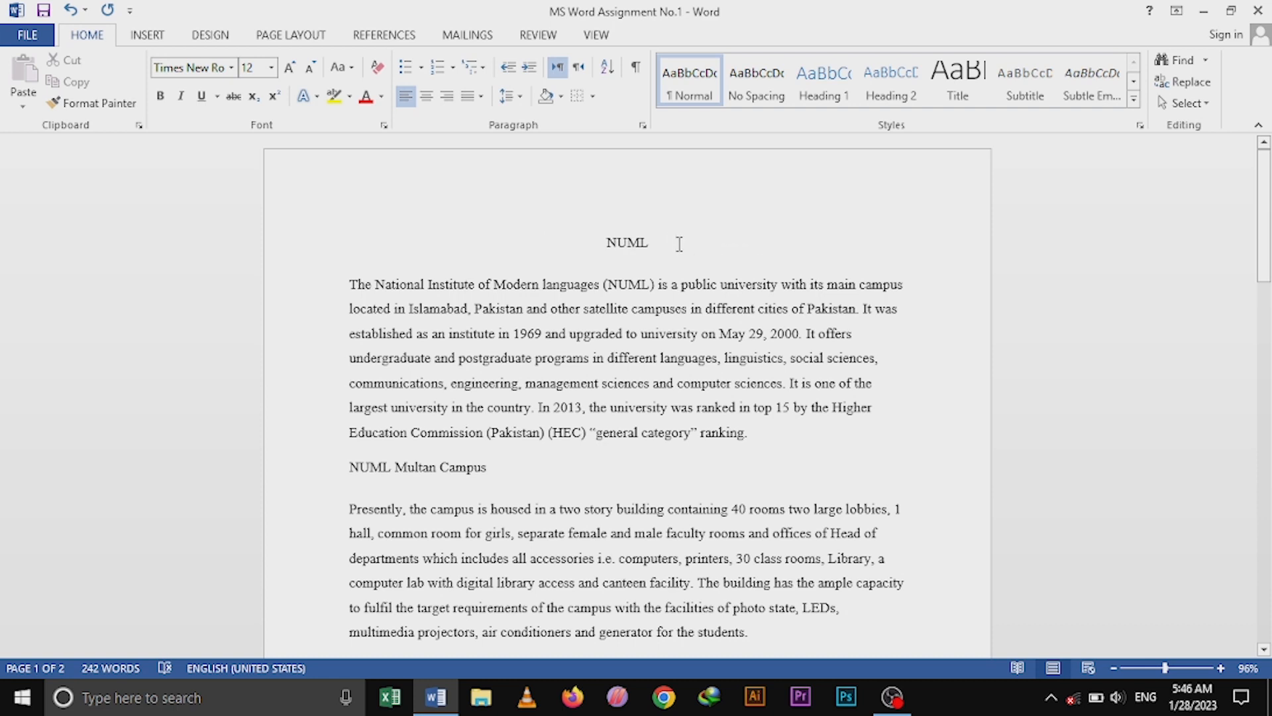
Make the NUML title at the start of the document bold and set its font size to 16
{"action": "left_click_drag", "start_coordinate": [679, 243], "coordinate": [607, 243]}
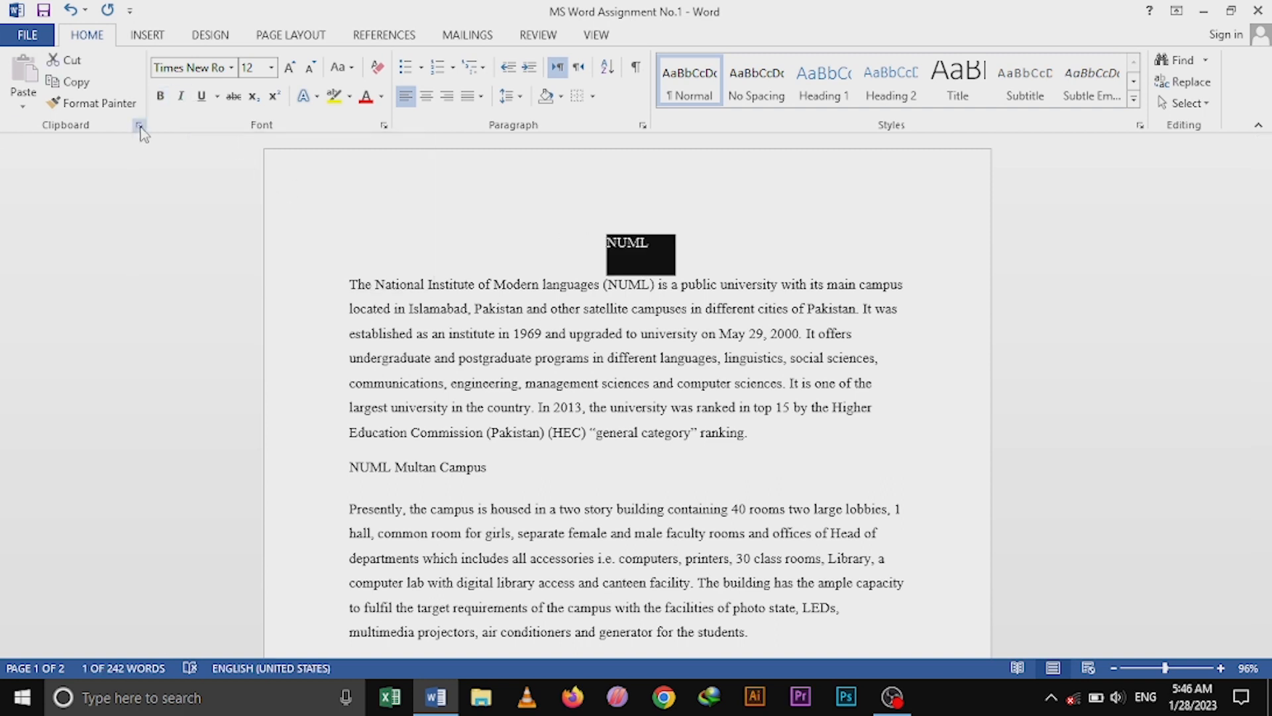
{"action": "key", "text": "ctrl+b"}
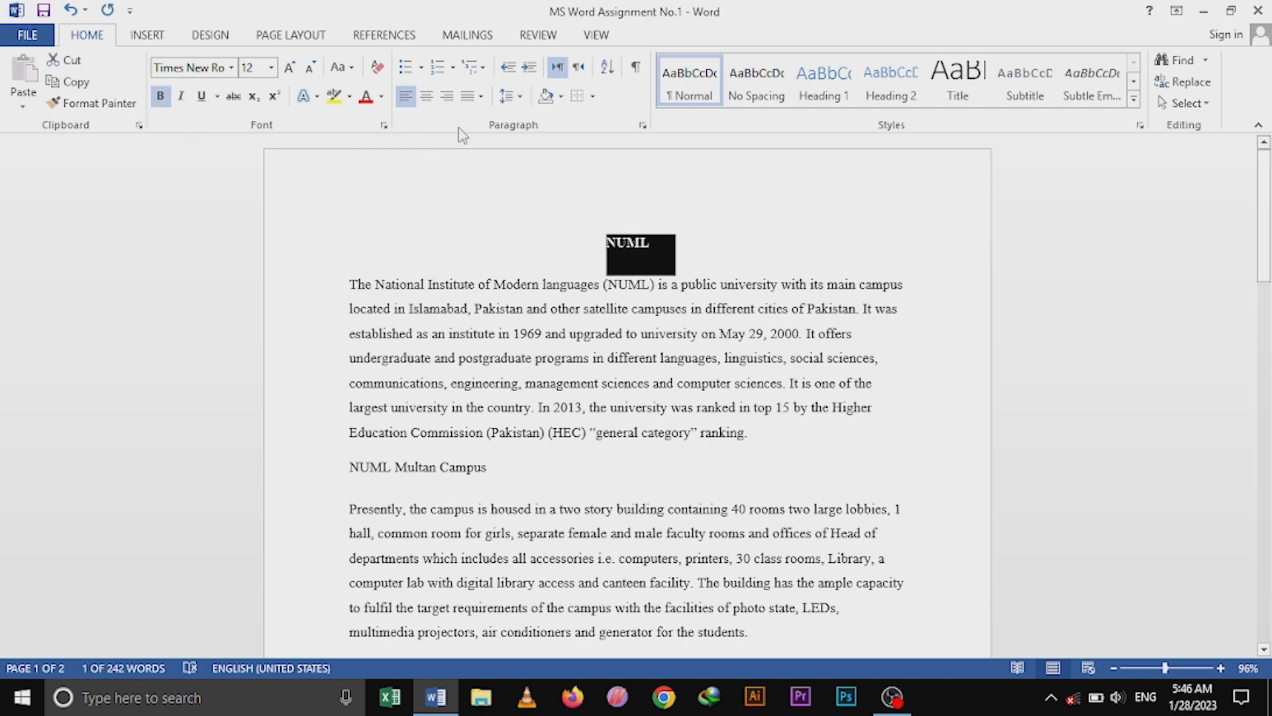
{"action": "left_click", "coordinate": [271, 67]}
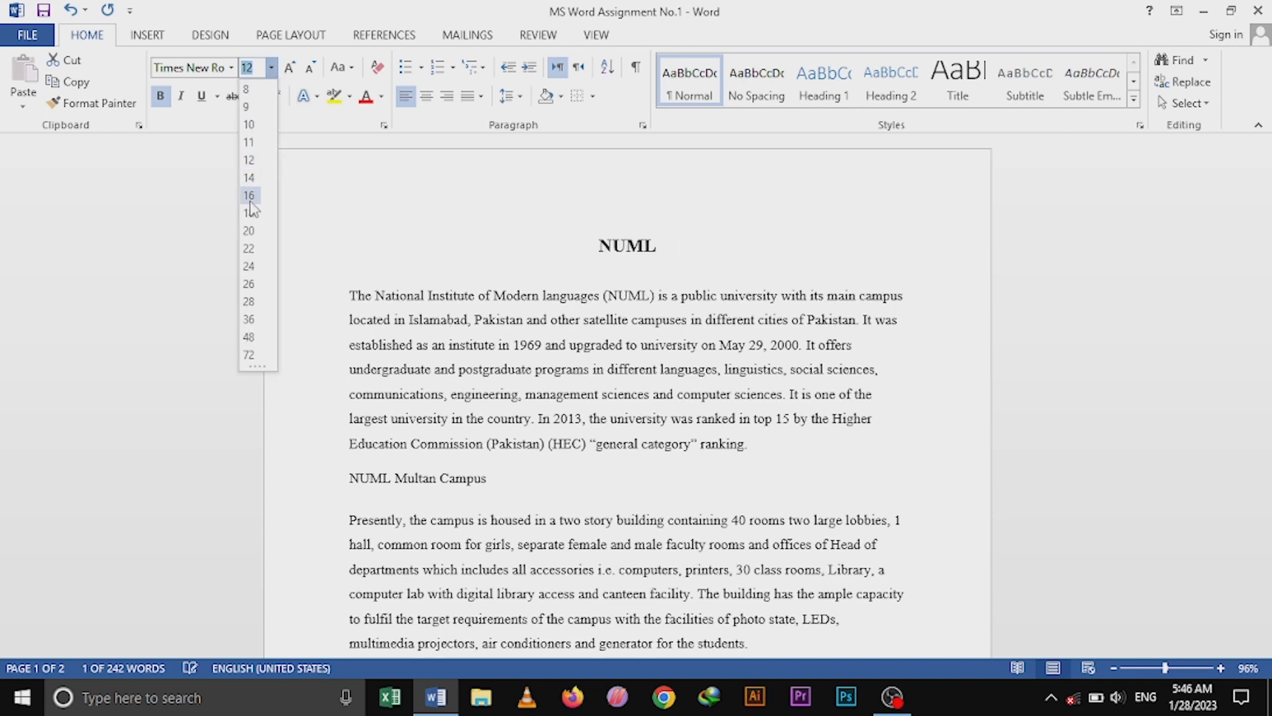
{"action": "left_click", "coordinate": [249, 195]}
{"action": "left_click", "coordinate": [538, 251]}
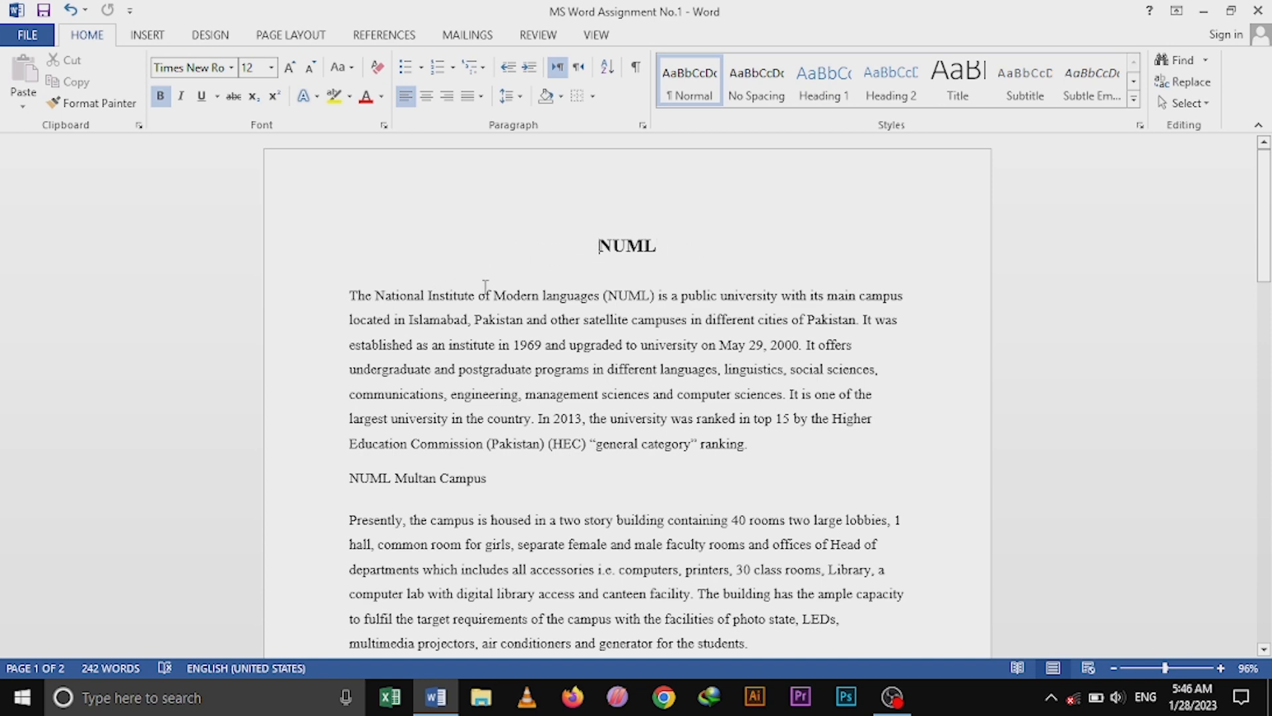
Make "National Institute of Modern languages (NUML)" bold in the first paragraph
{"action": "scroll", "coordinate": [486, 285], "scroll_direction": "down", "scroll_amount": 8}
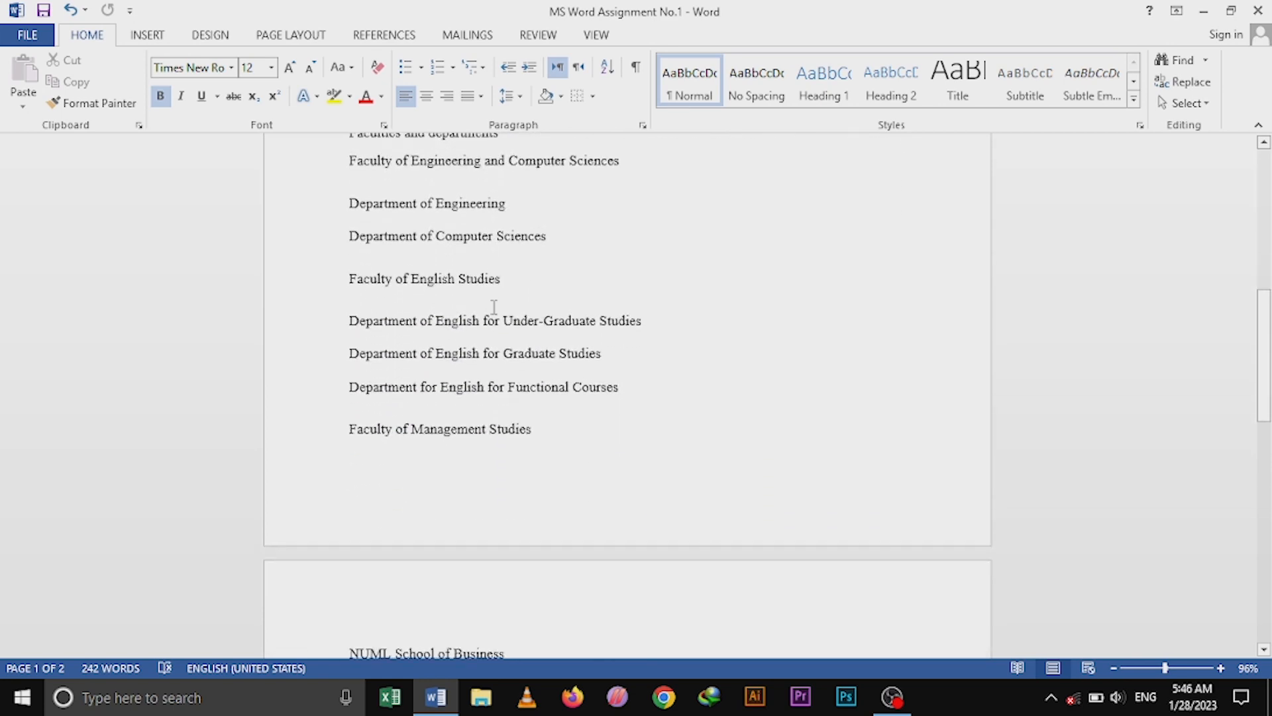
{"action": "scroll", "coordinate": [494, 306], "scroll_direction": "up", "scroll_amount": 8}
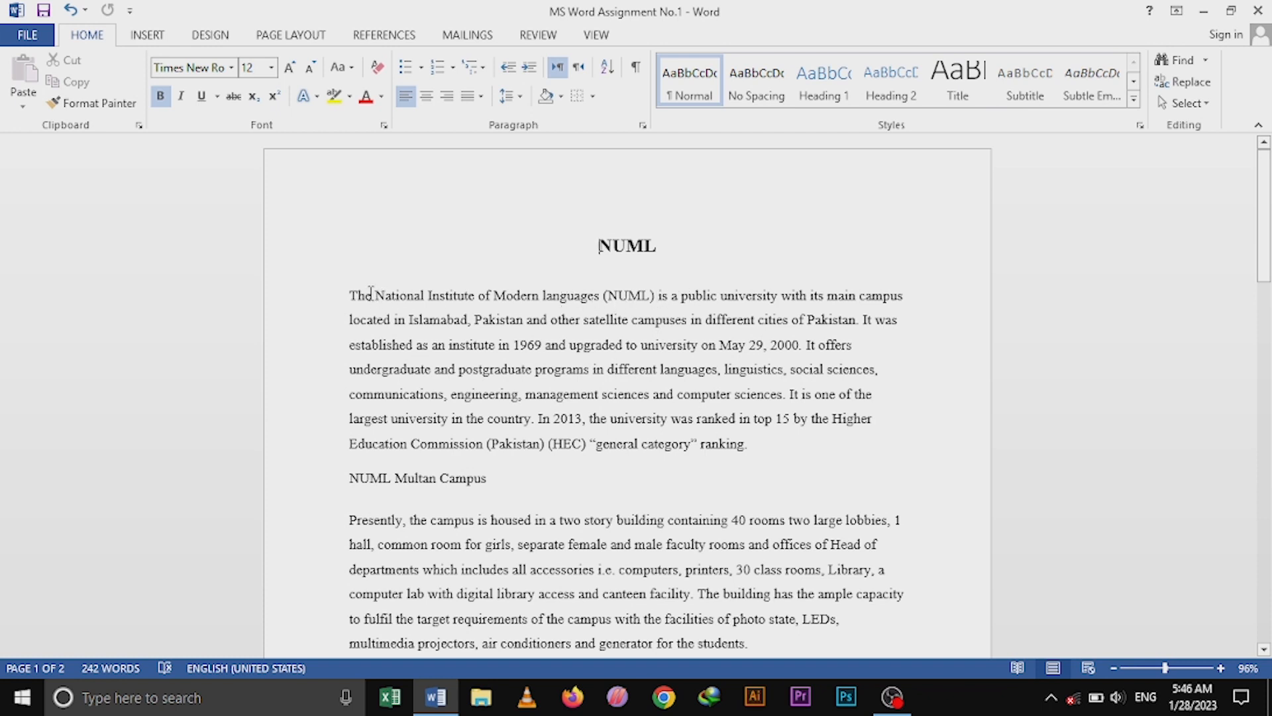
{"action": "left_click_drag", "start_coordinate": [349, 296], "coordinate": [658, 296]}
{"action": "left_click", "coordinate": [407, 296]}
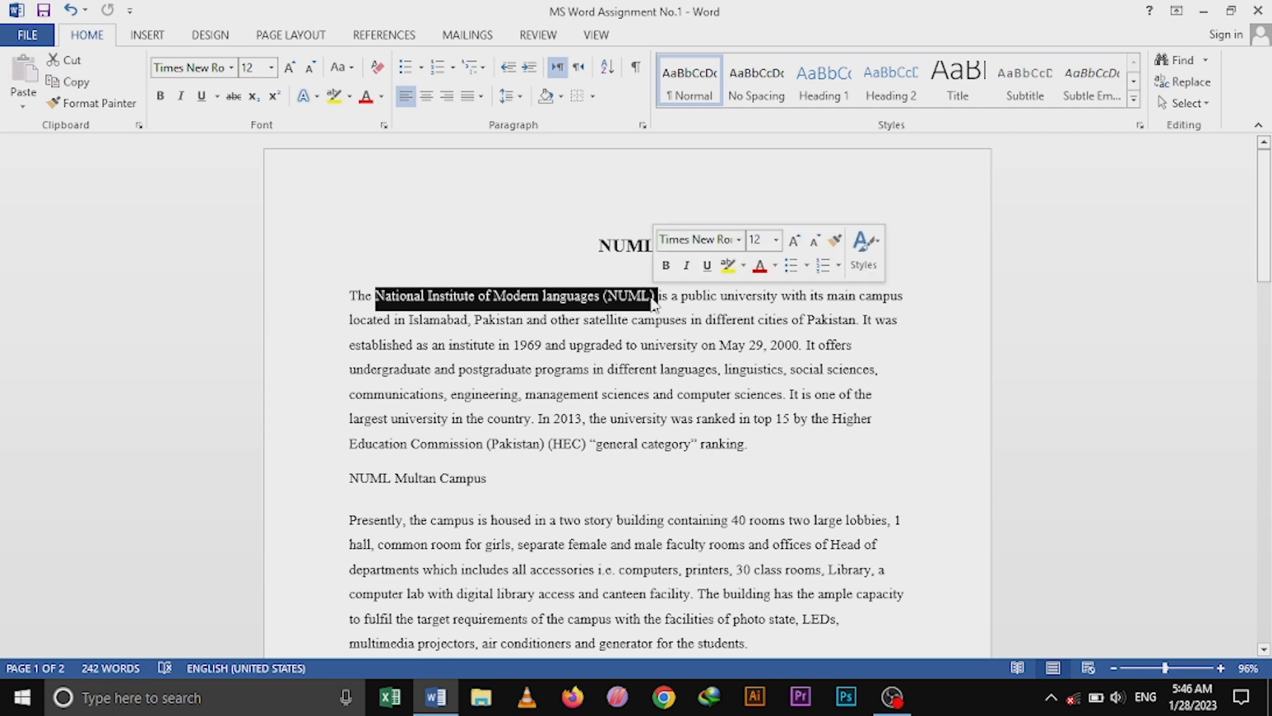
{"action": "key", "text": "ctrl+b"}
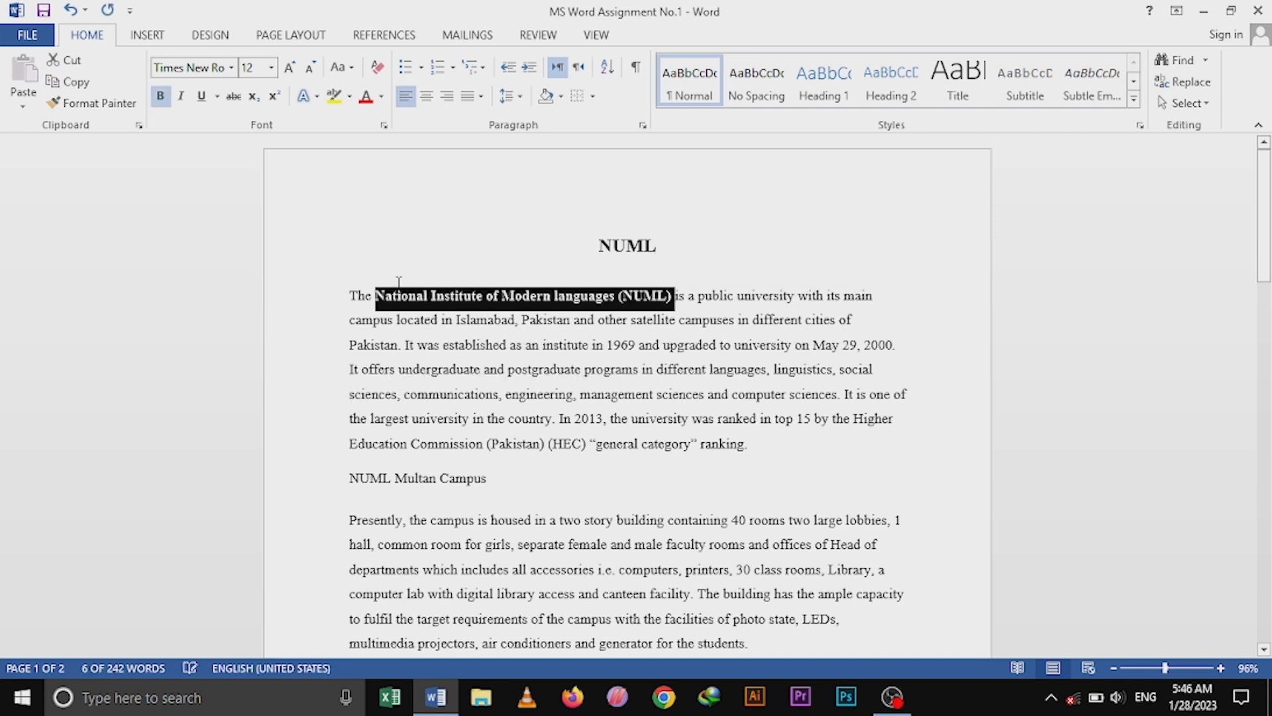
{"action": "left_click", "coordinate": [657, 322]}
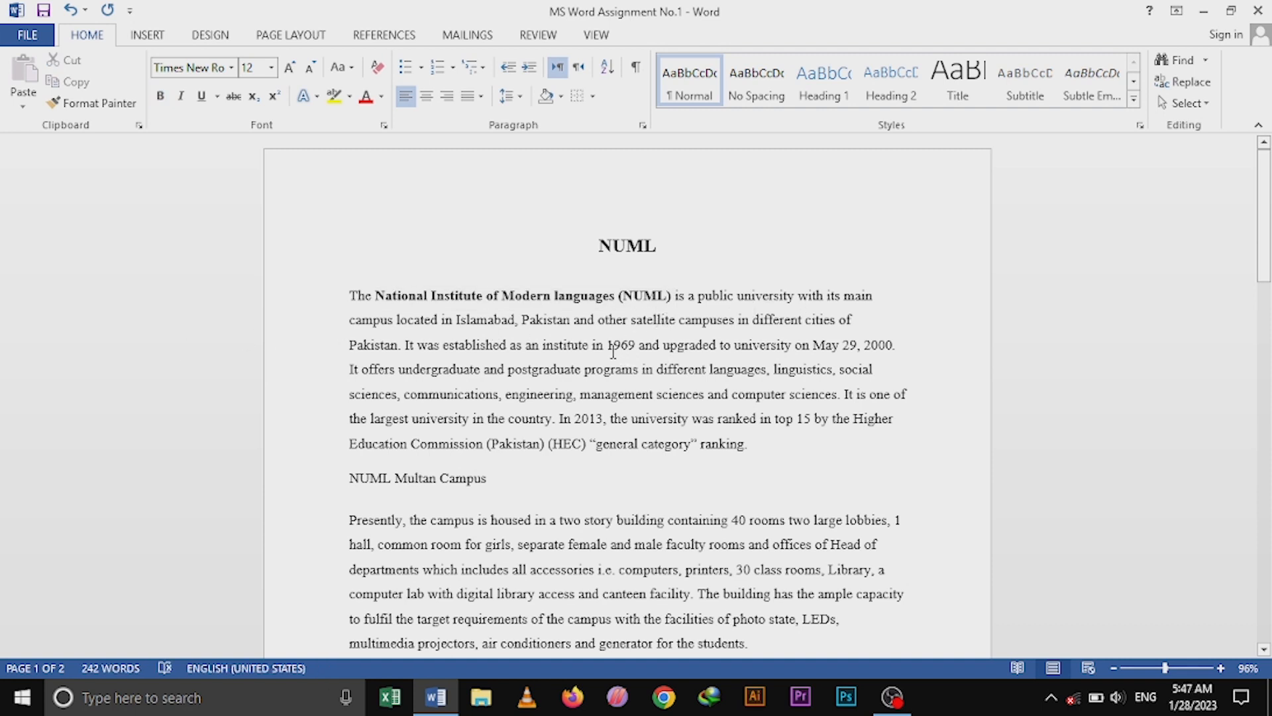
Italicize the year "1969" in the first paragraph
{"action": "left_click_drag", "start_coordinate": [607, 346], "coordinate": [636, 346]}
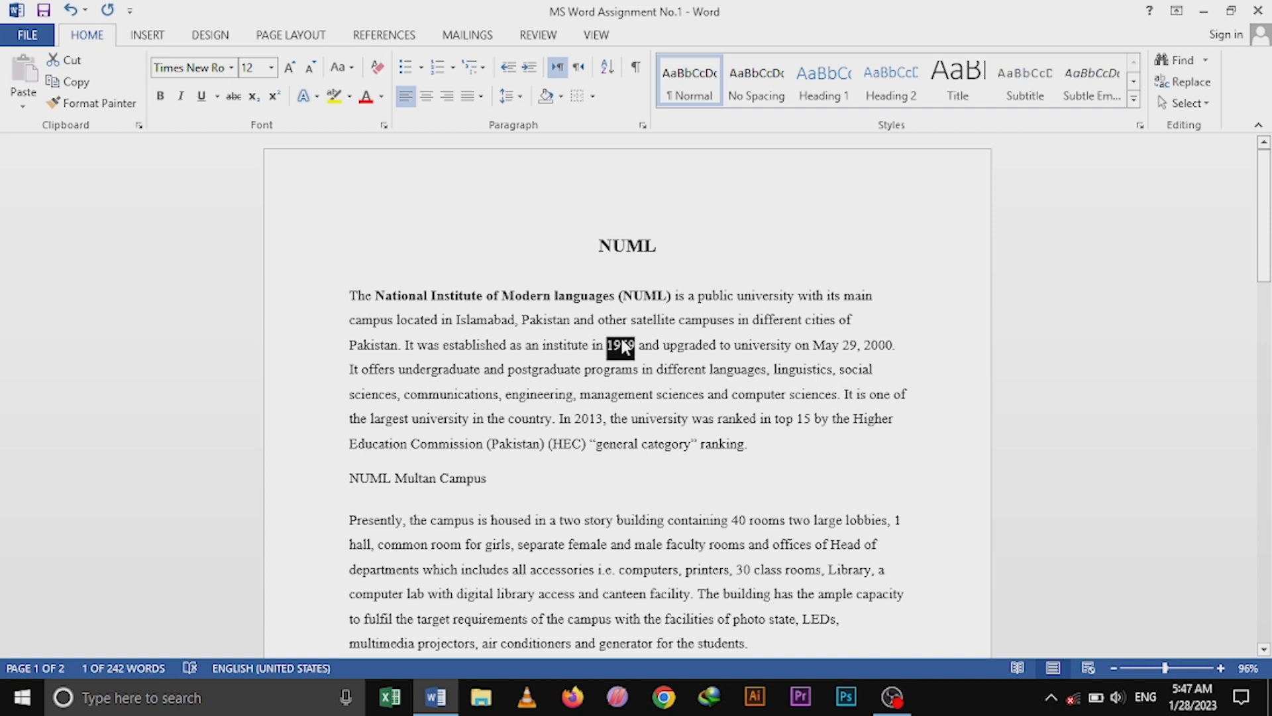
{"action": "key", "text": "ctrl+i"}
{"action": "key", "text": "Right"}
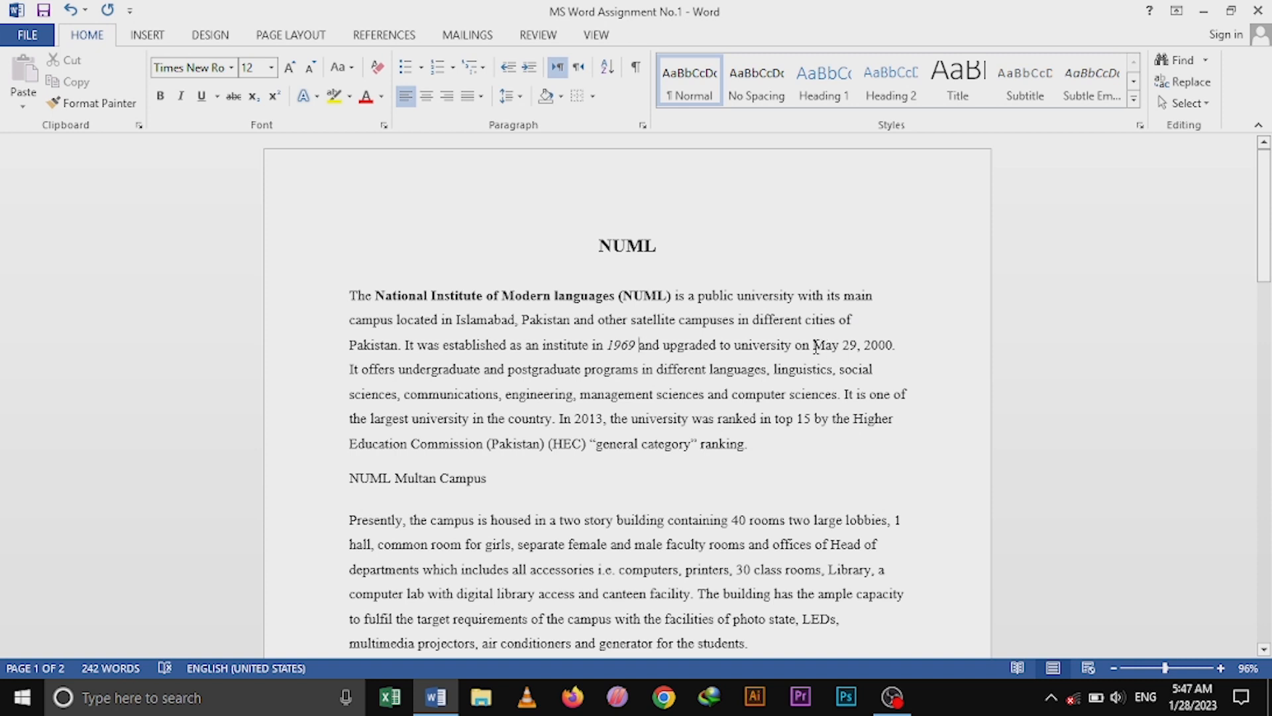
Italicize the date "May 29, 2000" in the first paragraph
{"action": "left_click_drag", "start_coordinate": [813, 344], "coordinate": [930, 339]}
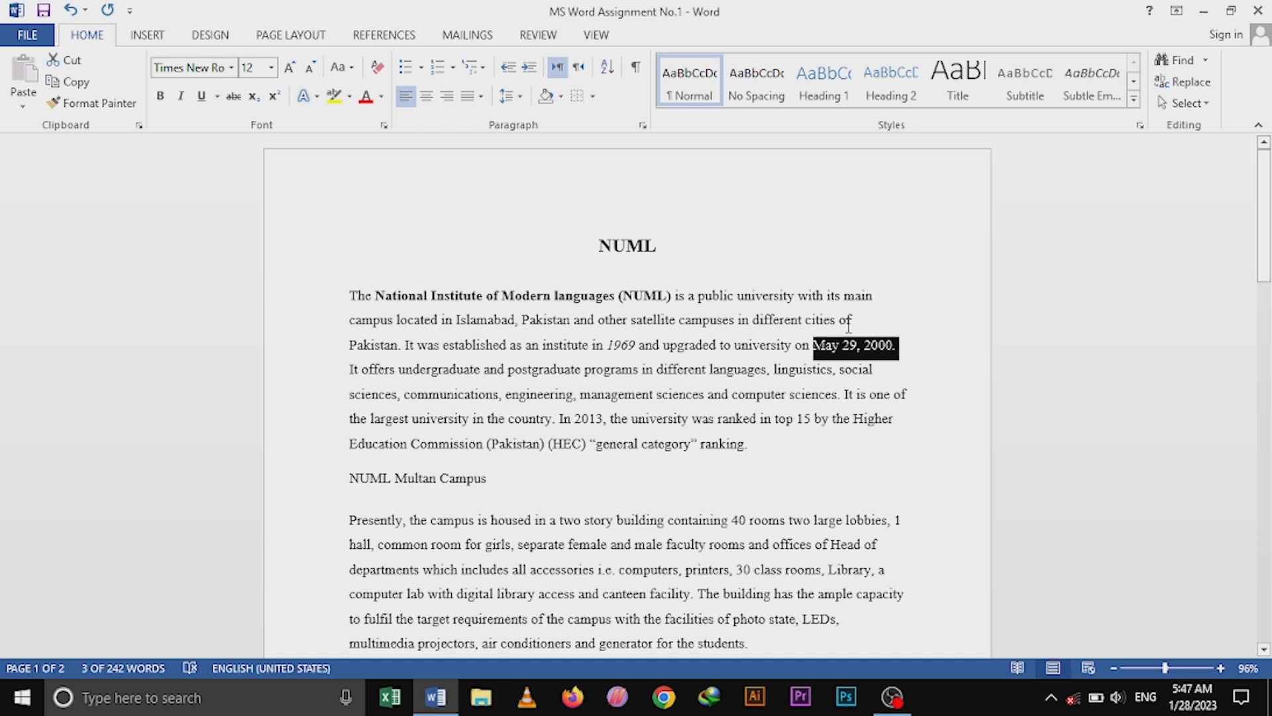
{"action": "key", "text": "ctrl+i"}
{"action": "left_click", "coordinate": [864, 388]}
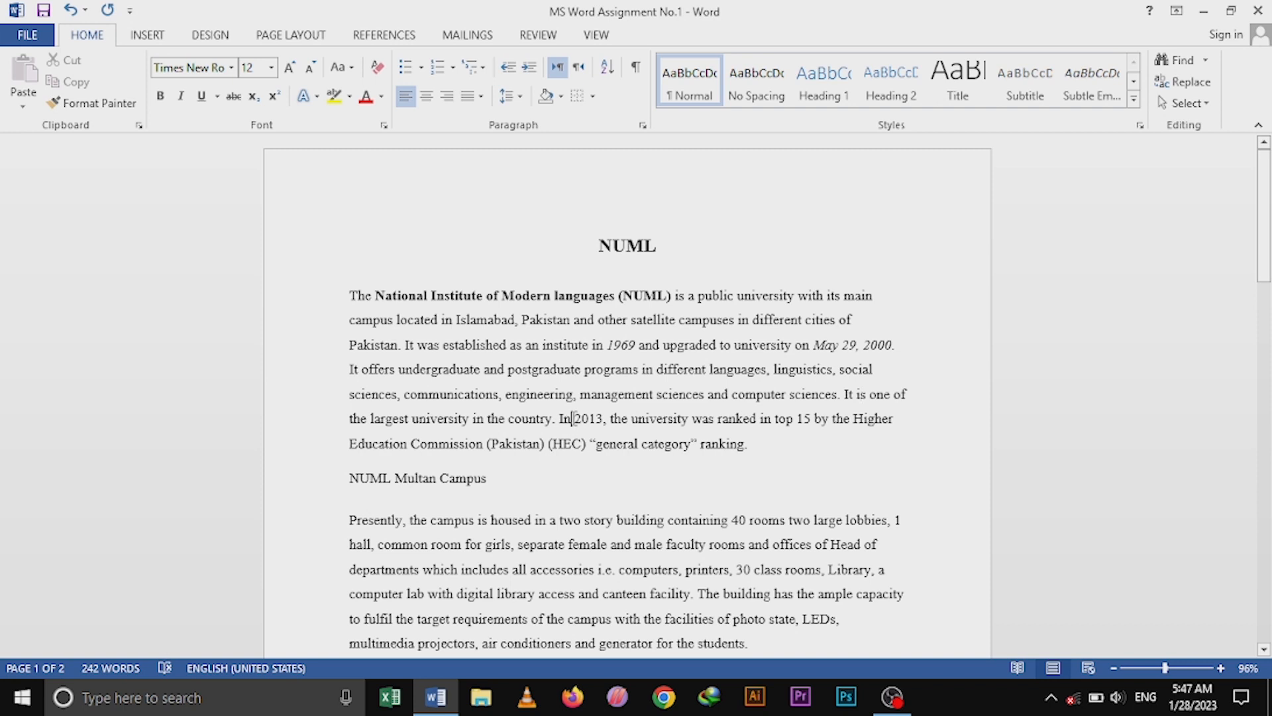
Italicize the year "2013" in the first paragraph, leaving the word "In" before it in regular style
{"action": "left_click_drag", "start_coordinate": [560, 419], "coordinate": [603, 419]}
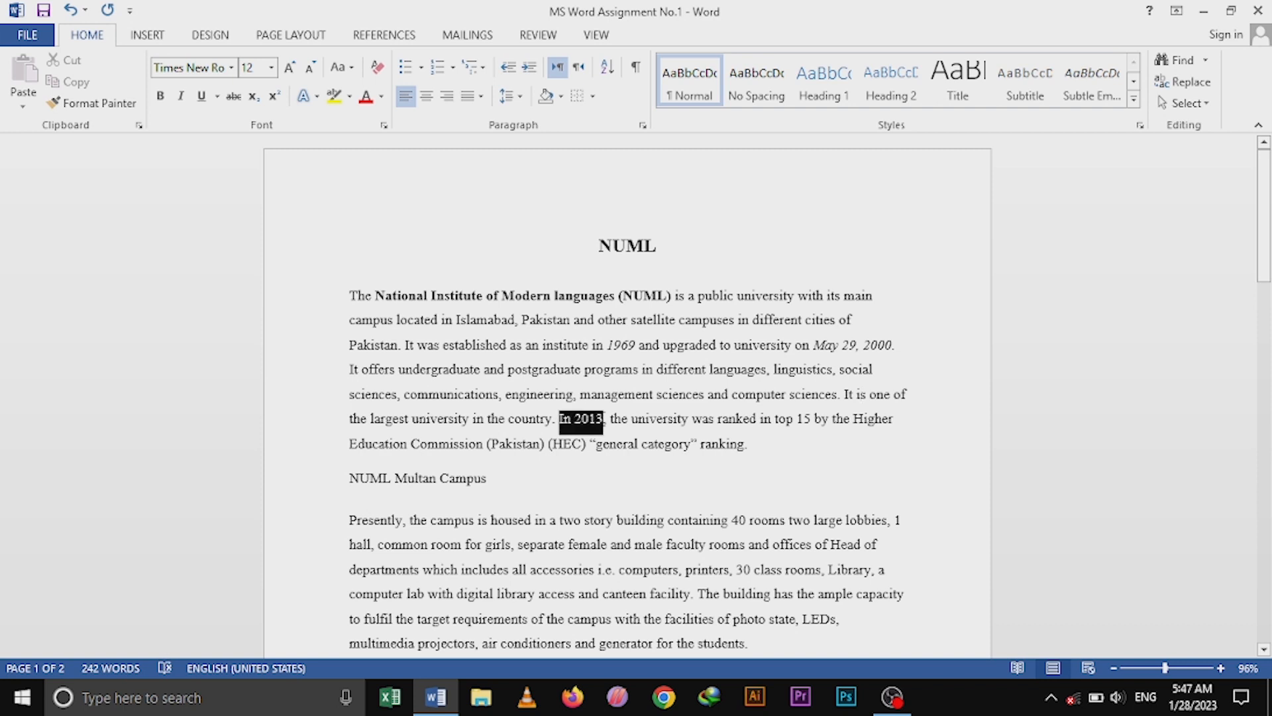
{"action": "left_click", "coordinate": [600, 419]}
{"action": "left_click_drag", "start_coordinate": [599, 419], "coordinate": [571, 419]}
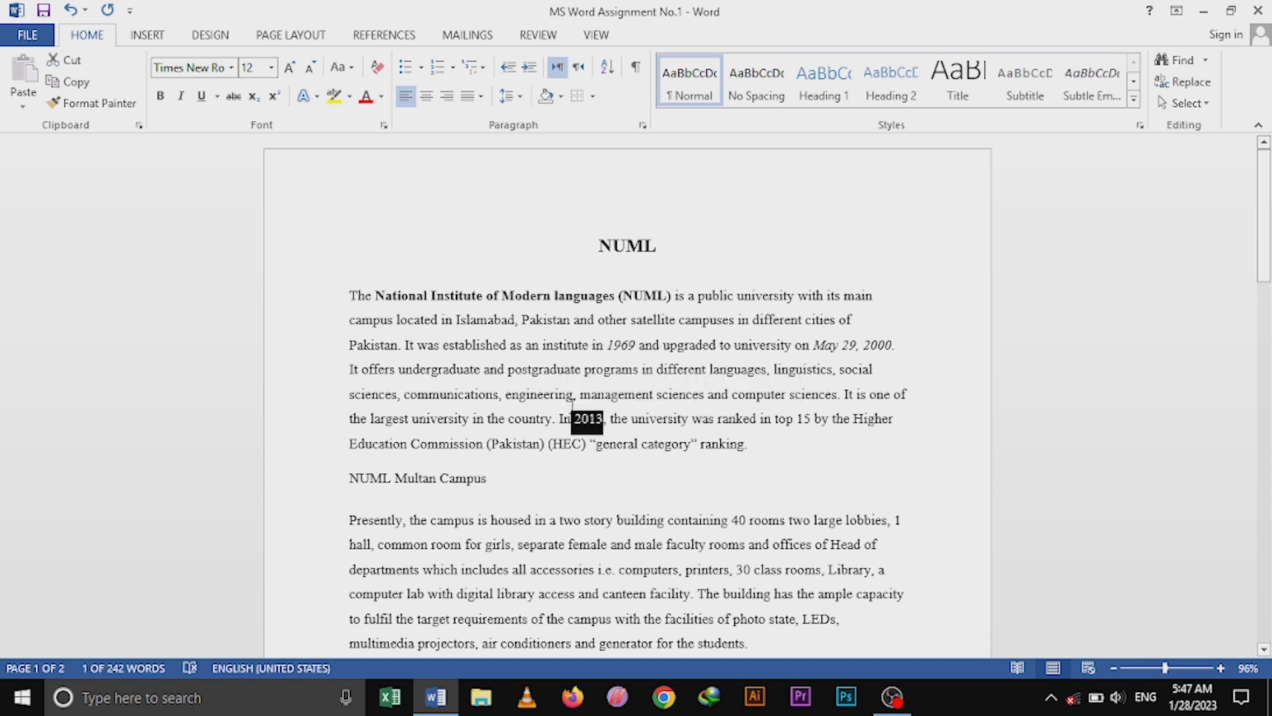
{"action": "key", "text": "ctrl+i"}
{"action": "left_click", "coordinate": [642, 458]}
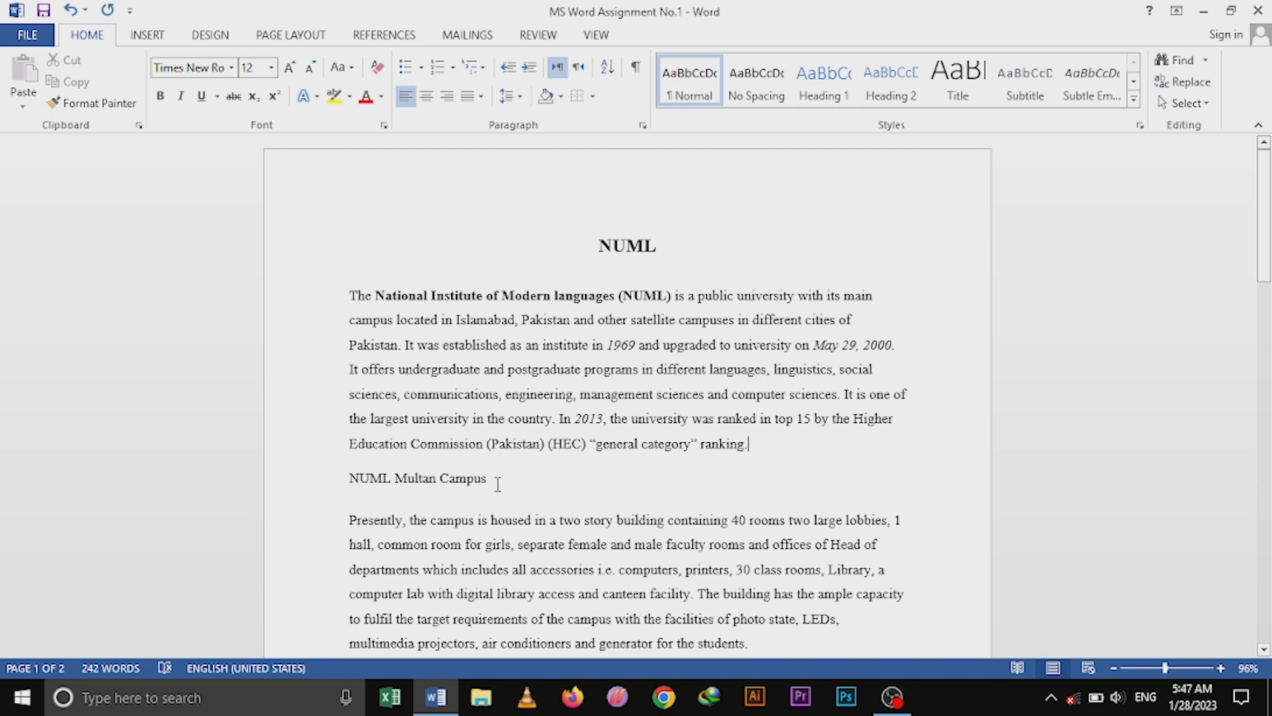
Make the "NUML Multan Campus" heading bold and set its font size to 16
{"action": "left_click_drag", "start_coordinate": [500, 485], "coordinate": [348, 489]}
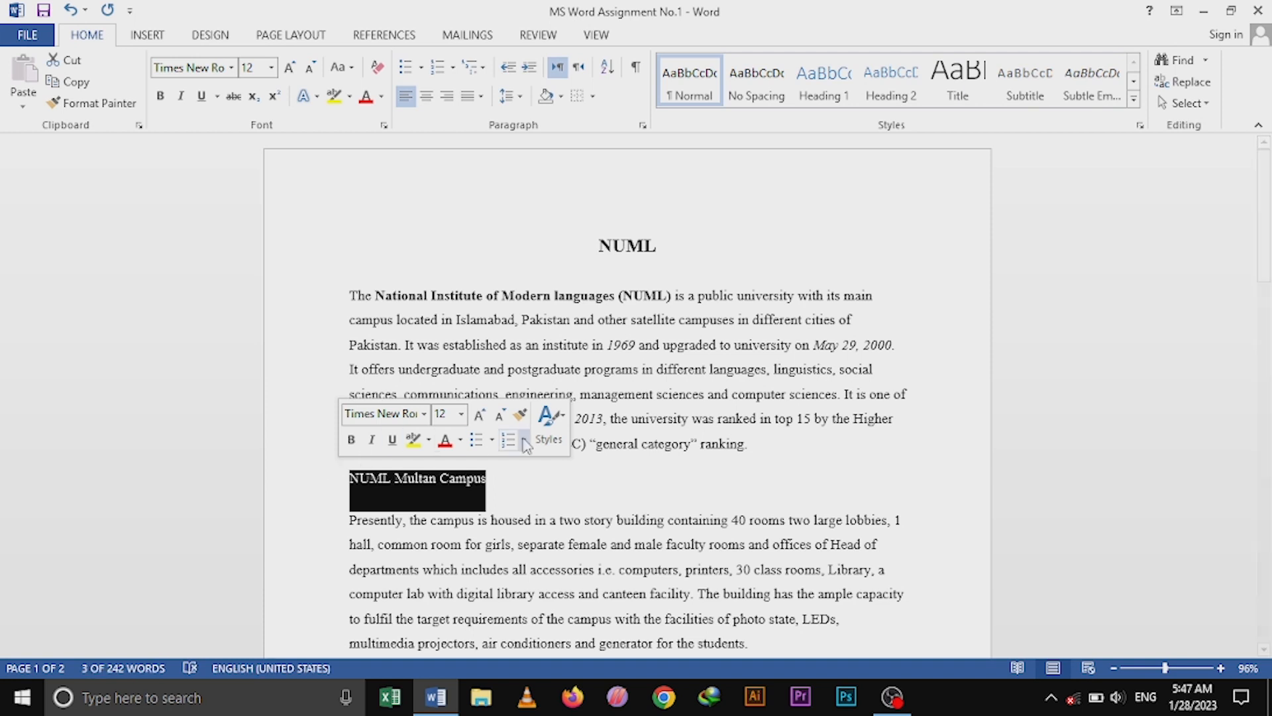
{"action": "key", "text": "ctrl+b"}
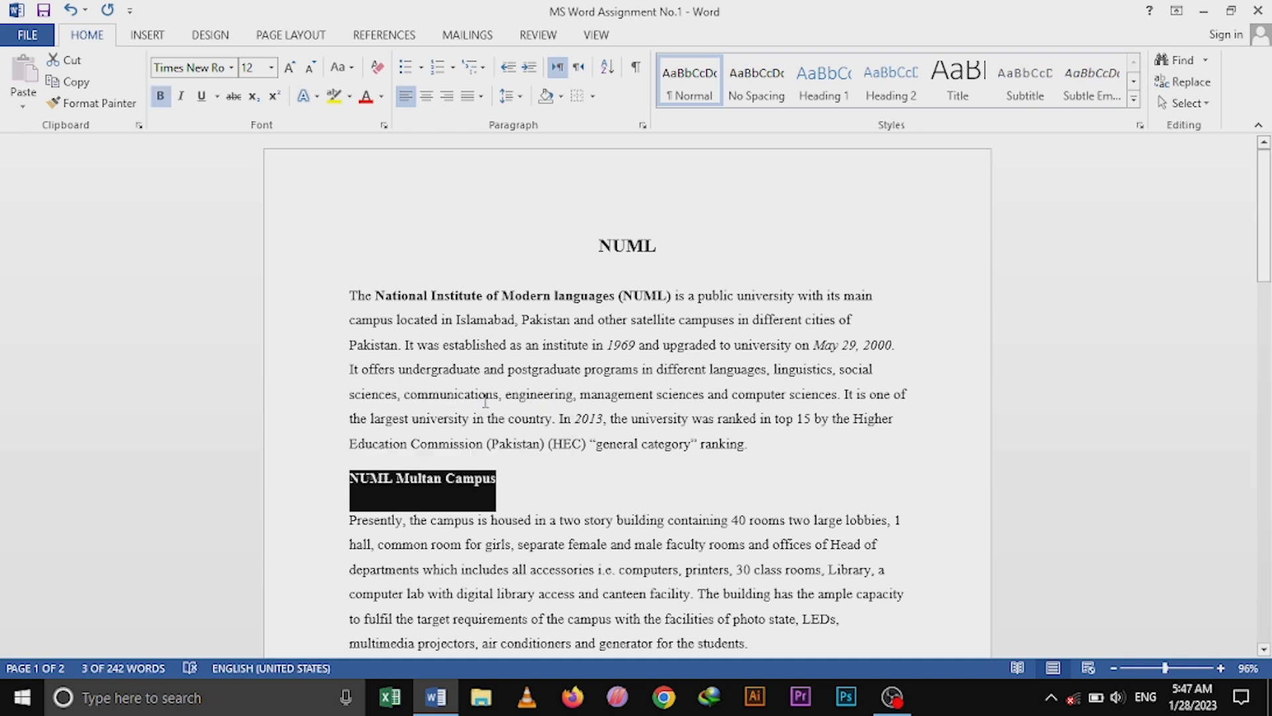
{"action": "left_click", "coordinate": [271, 67]}
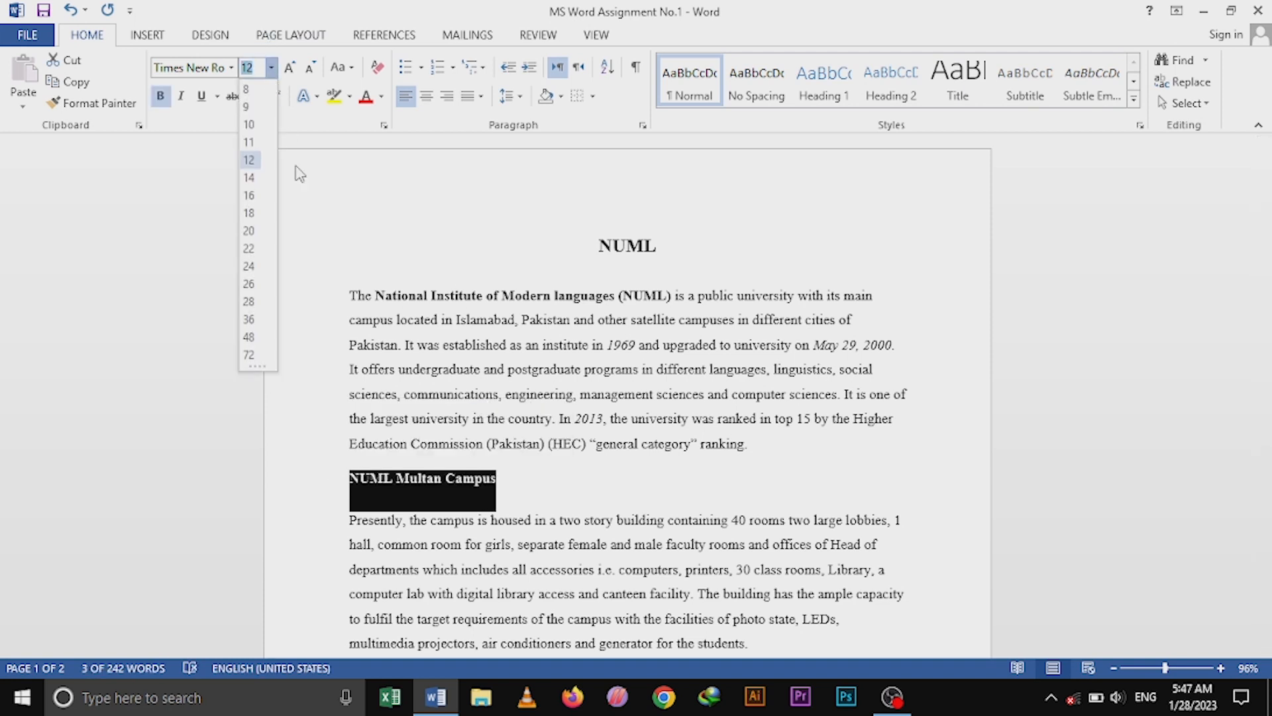
{"action": "left_click", "coordinate": [249, 195]}
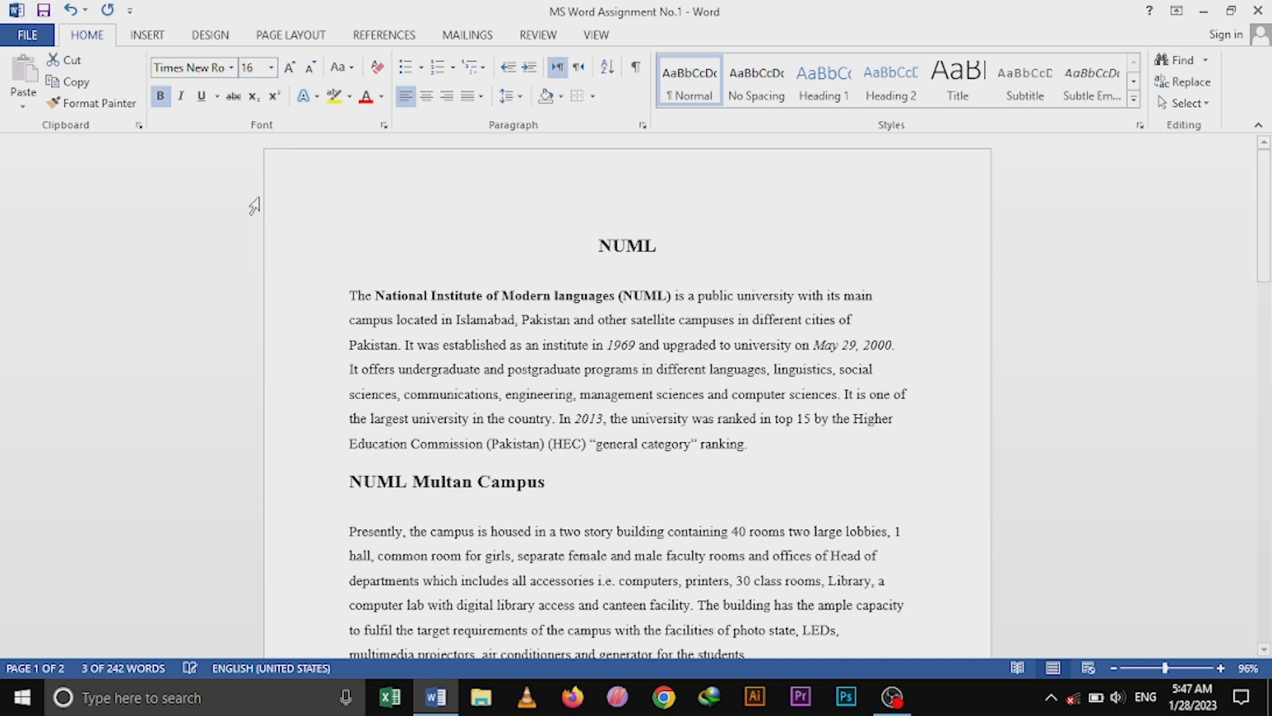
{"action": "left_click", "coordinate": [566, 509]}
Make the "Faculties and departments" heading bold and set its font size to 16
{"action": "scroll", "coordinate": [538, 507], "scroll_direction": "down", "scroll_amount": 1}
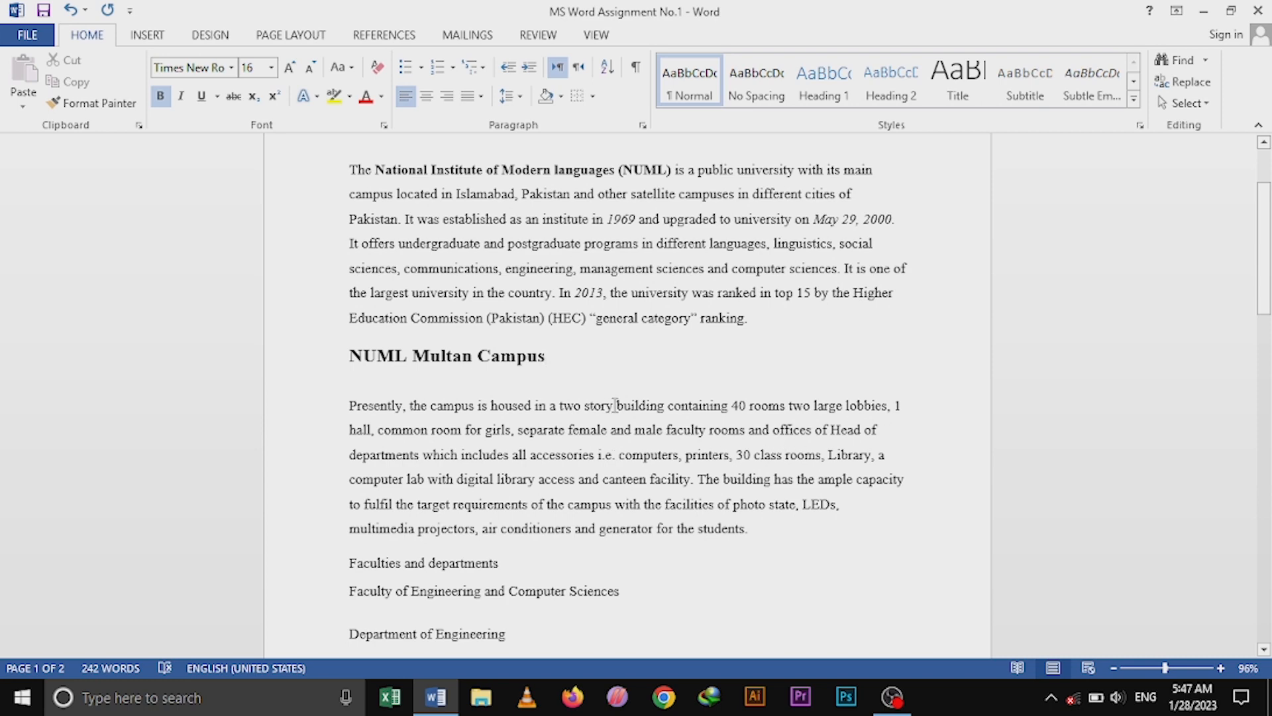
{"action": "scroll", "coordinate": [568, 440], "scroll_direction": "down", "scroll_amount": 3}
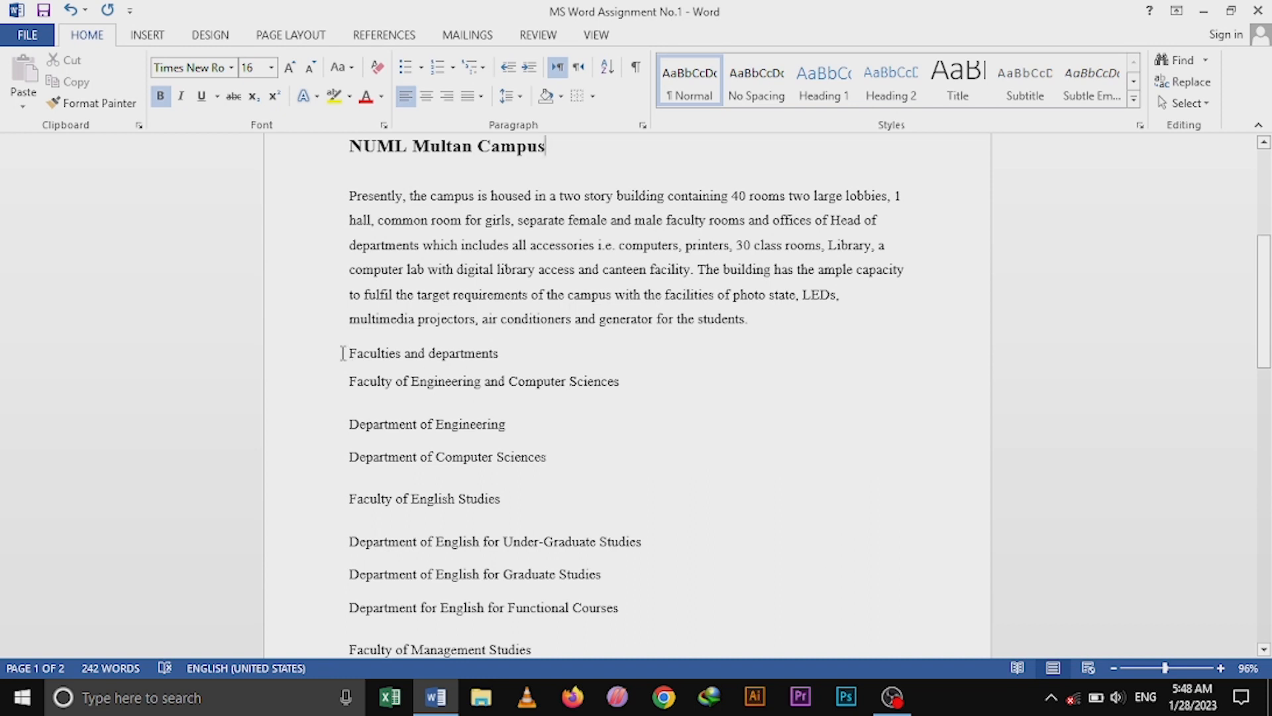
{"action": "triple_click", "coordinate": [399, 363]}
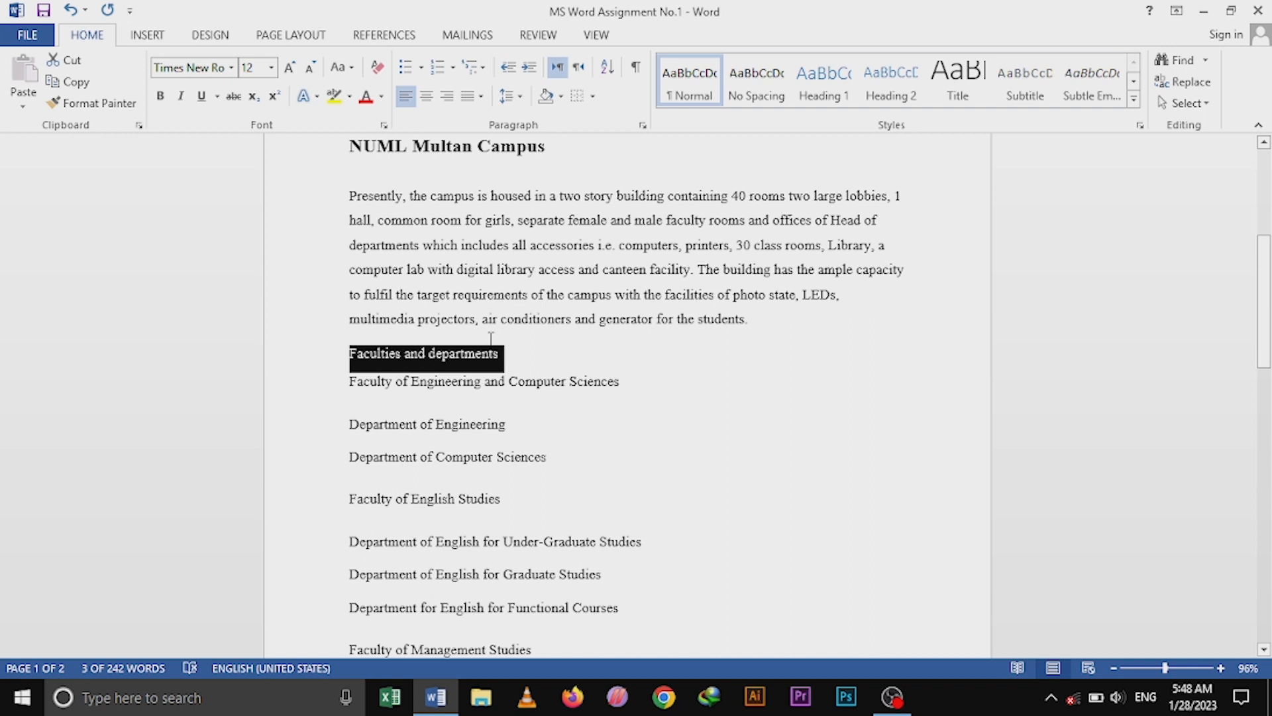
{"action": "key", "text": "ctrl+b"}
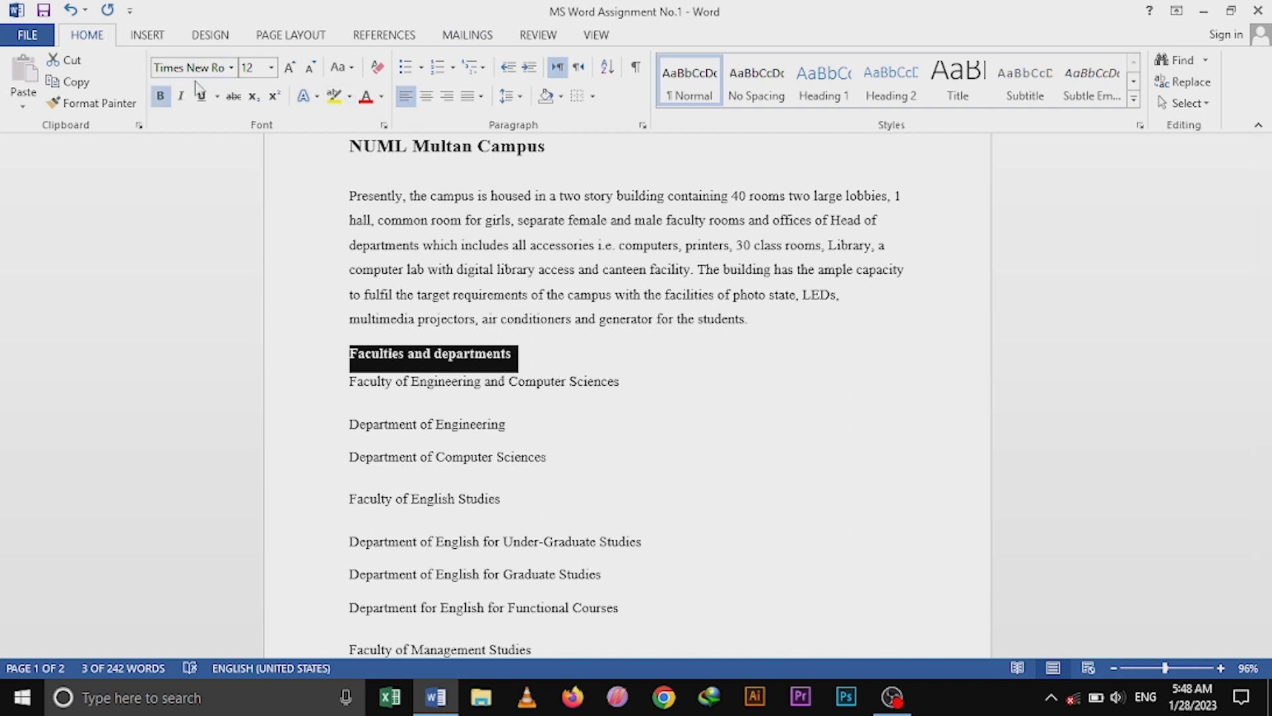
{"action": "left_click", "coordinate": [271, 68]}
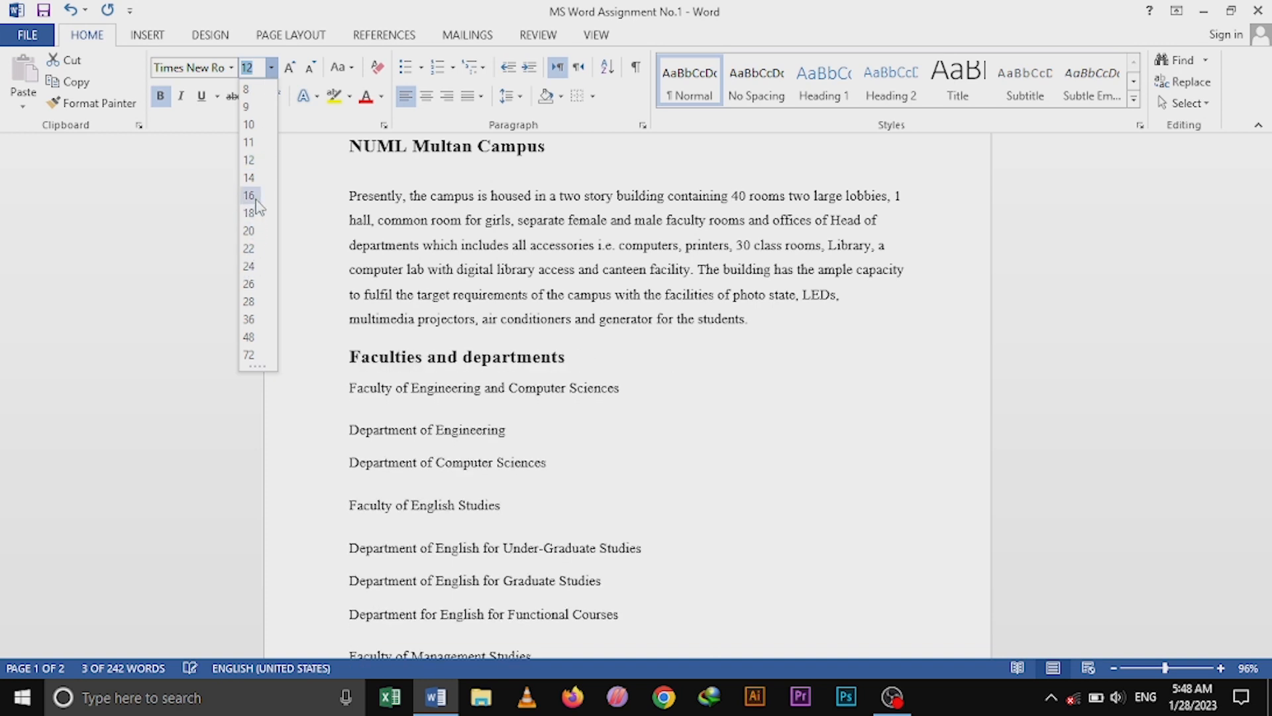
{"action": "left_click", "coordinate": [249, 196]}
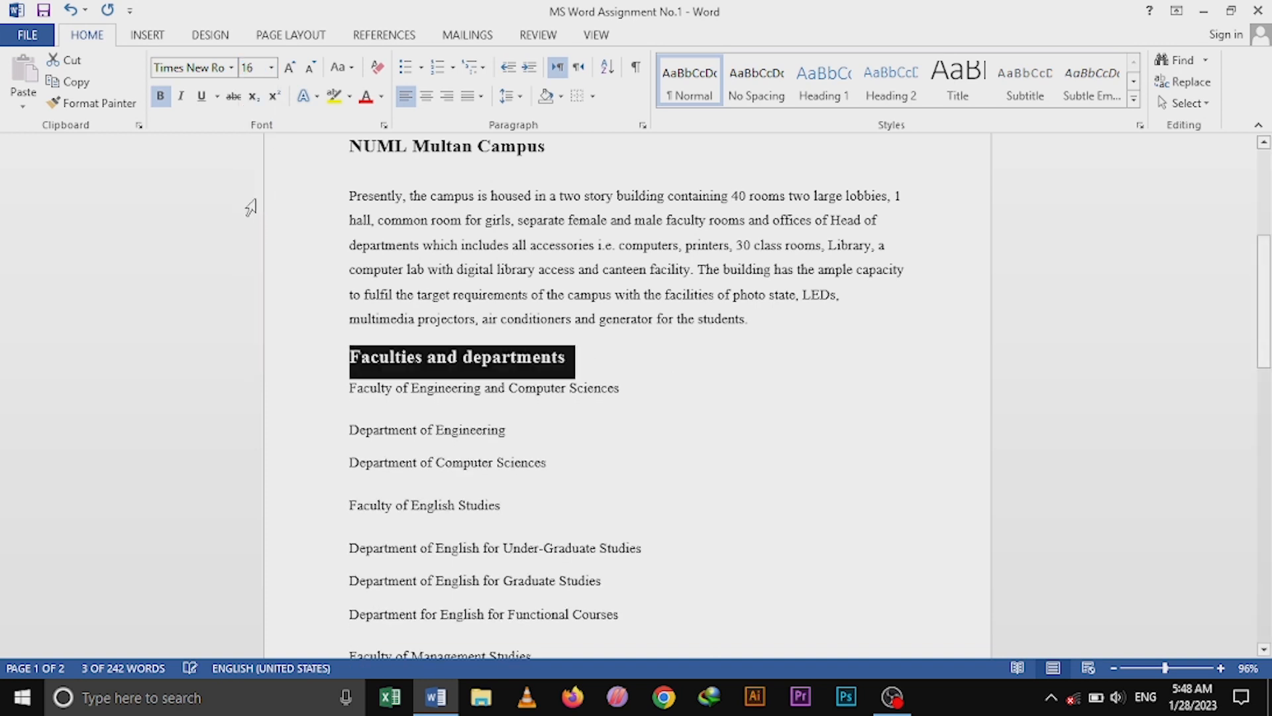
Add a bottom border beneath the "Faculties and departments" heading
{"action": "left_click", "coordinate": [592, 96]}
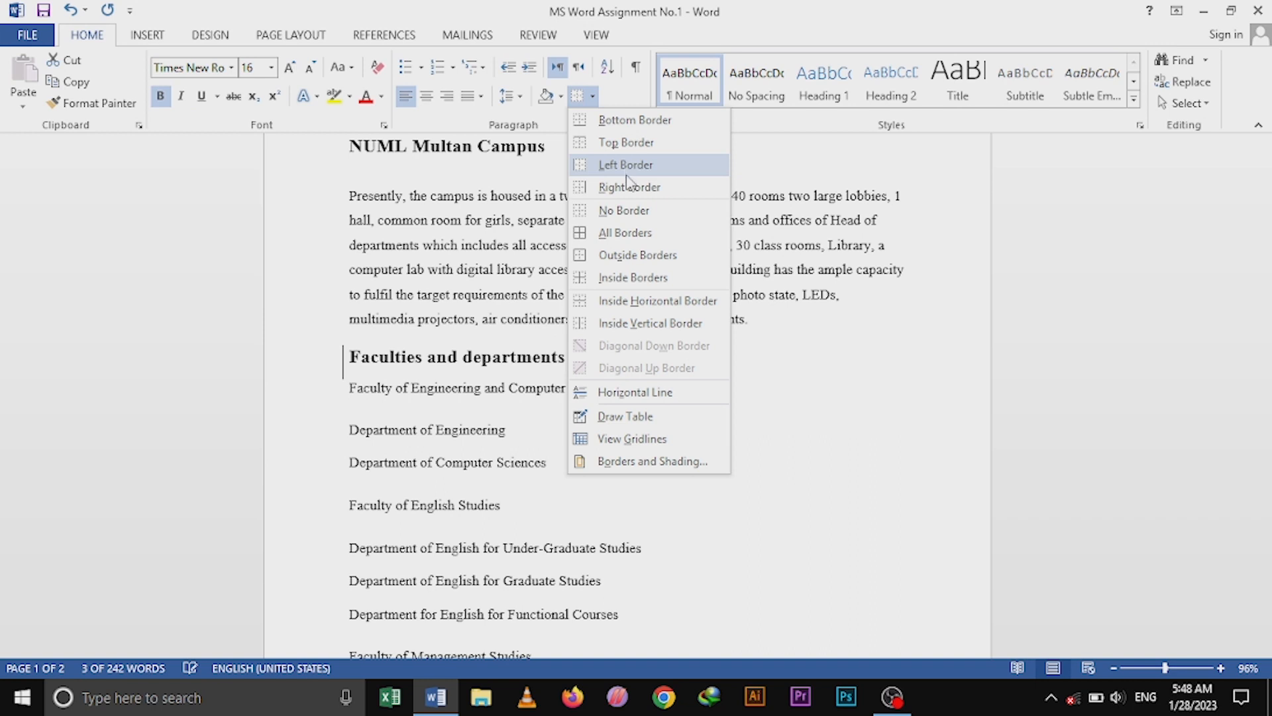
{"action": "left_click", "coordinate": [635, 126]}
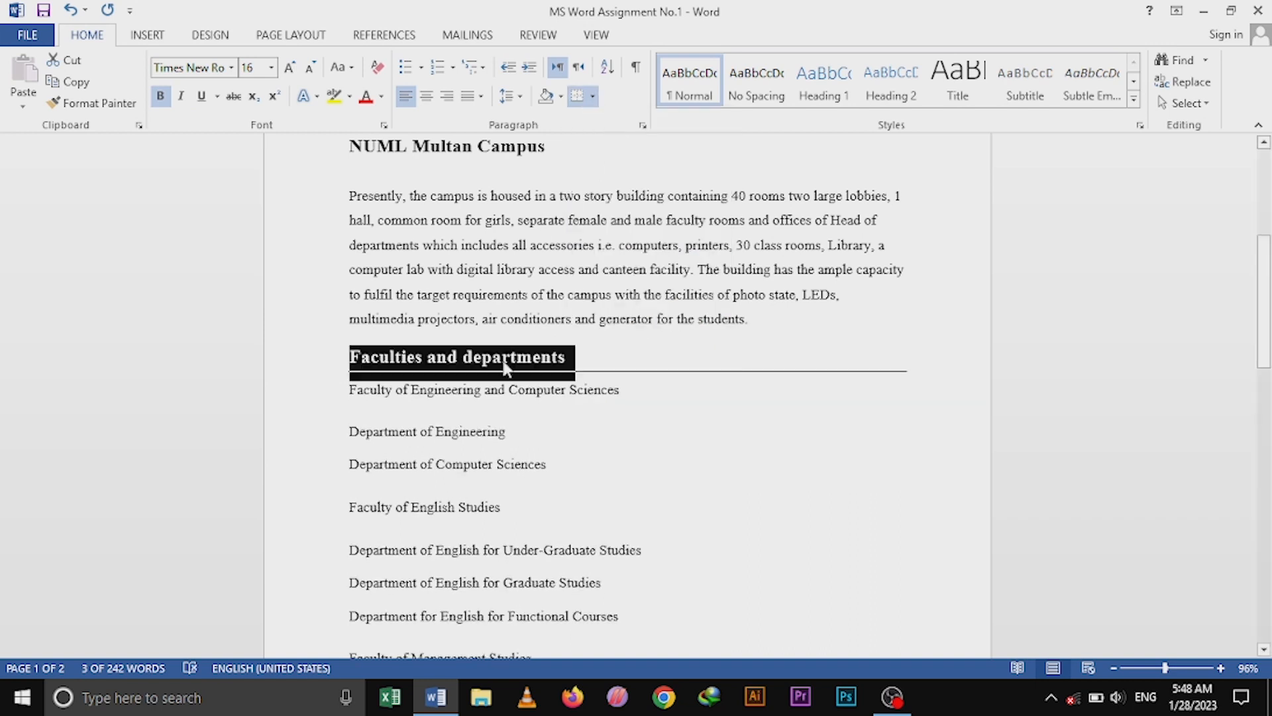
{"action": "left_click", "coordinate": [623, 383]}
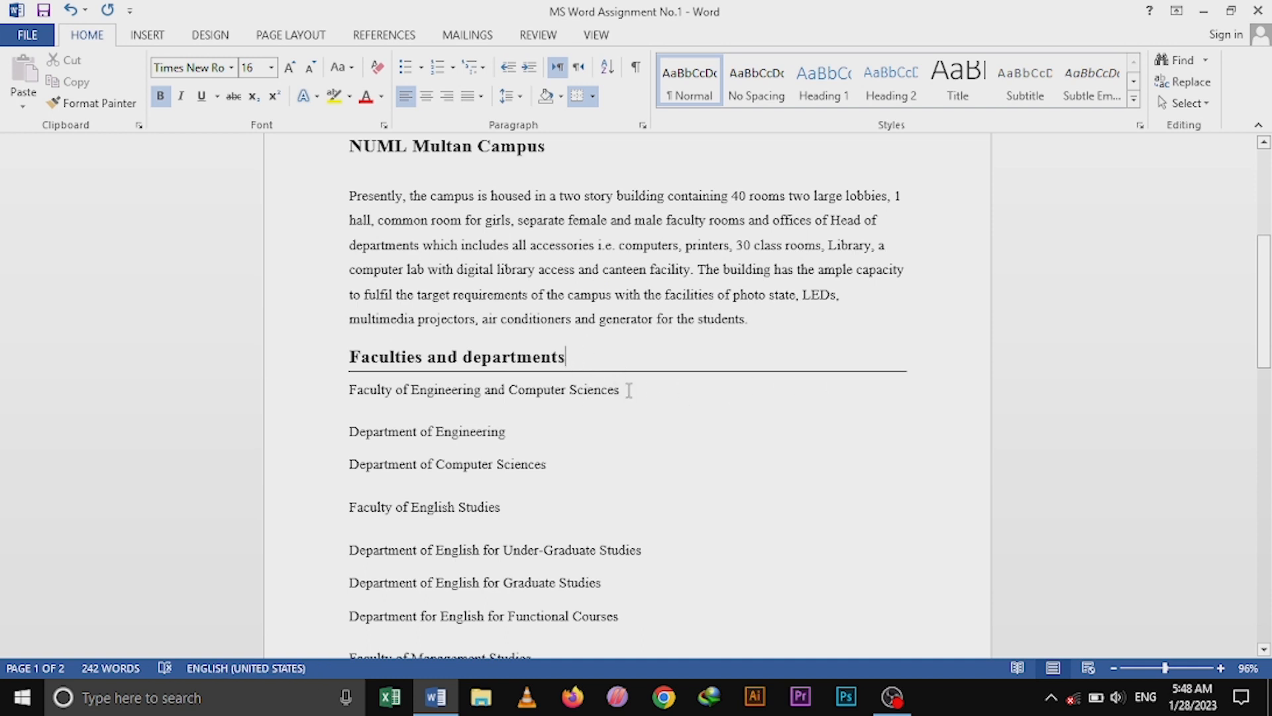
Make the "Faculty of Engineering and Computer Sciences" heading bold and set its font size to 16
{"action": "left_click_drag", "start_coordinate": [629, 390], "coordinate": [350, 357]}
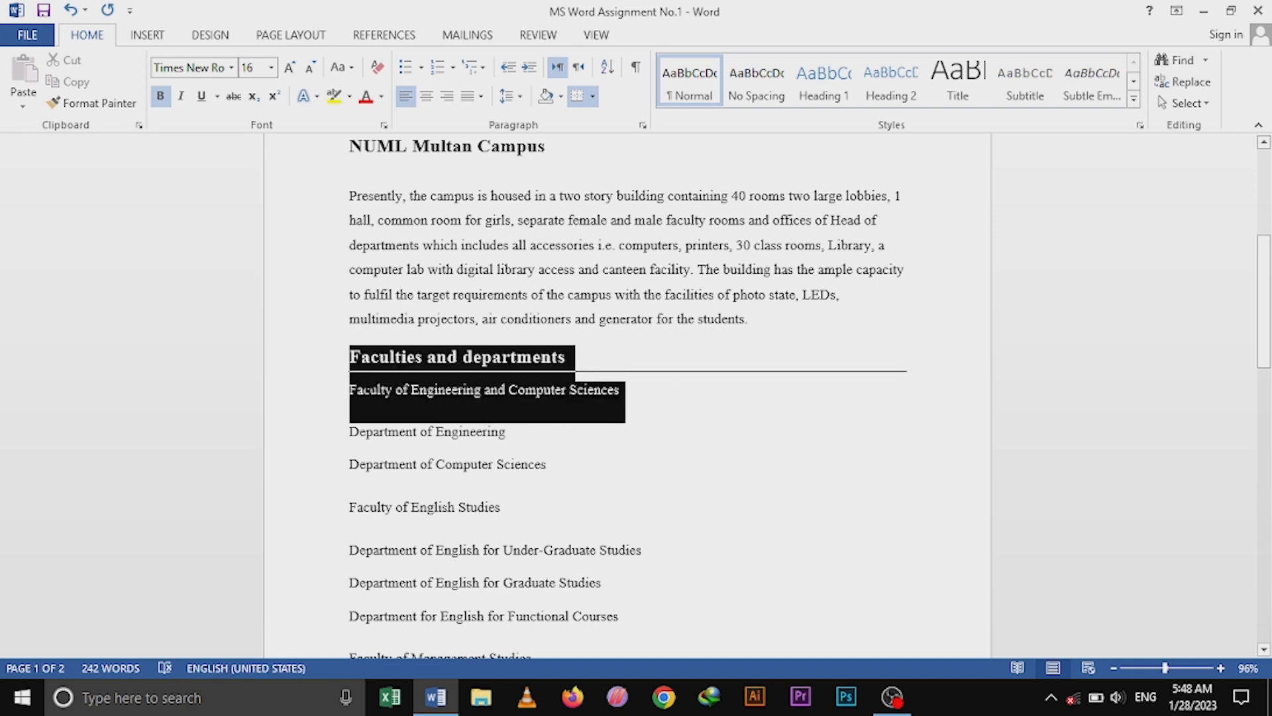
{"action": "left_click", "coordinate": [360, 358]}
{"action": "left_click_drag", "start_coordinate": [623, 394], "coordinate": [358, 397]}
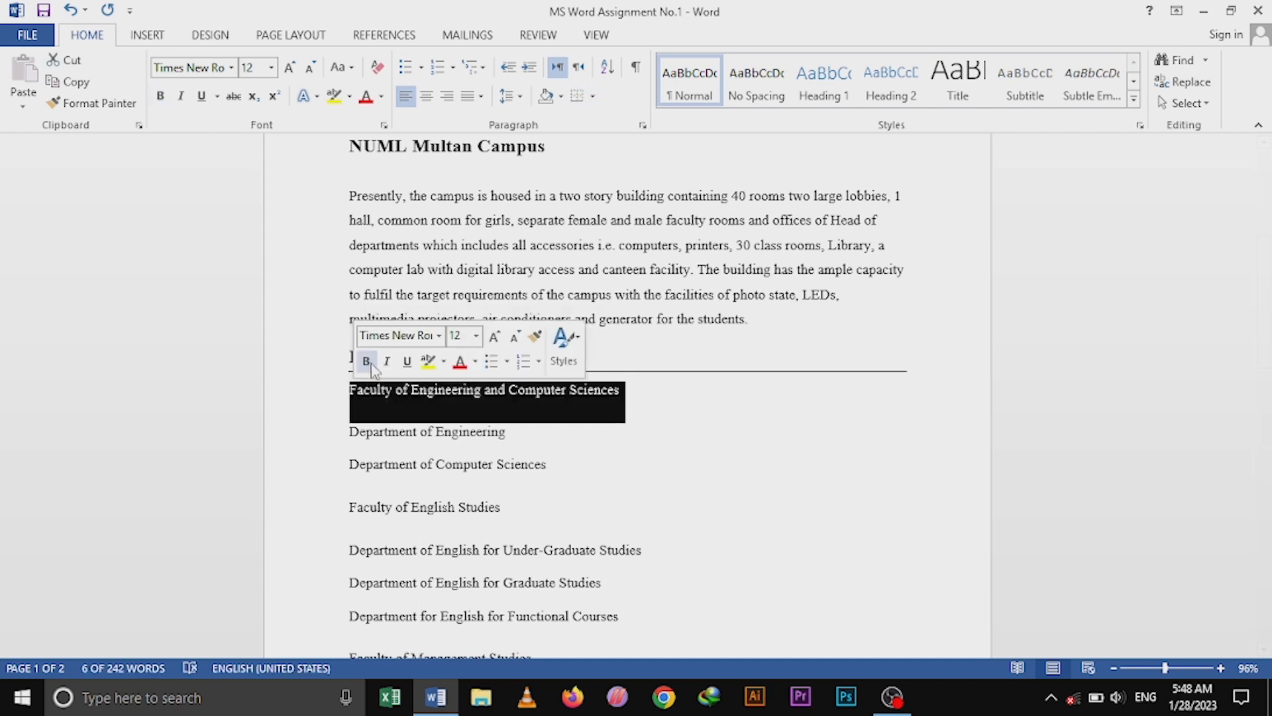
{"action": "key", "text": "ctrl+b"}
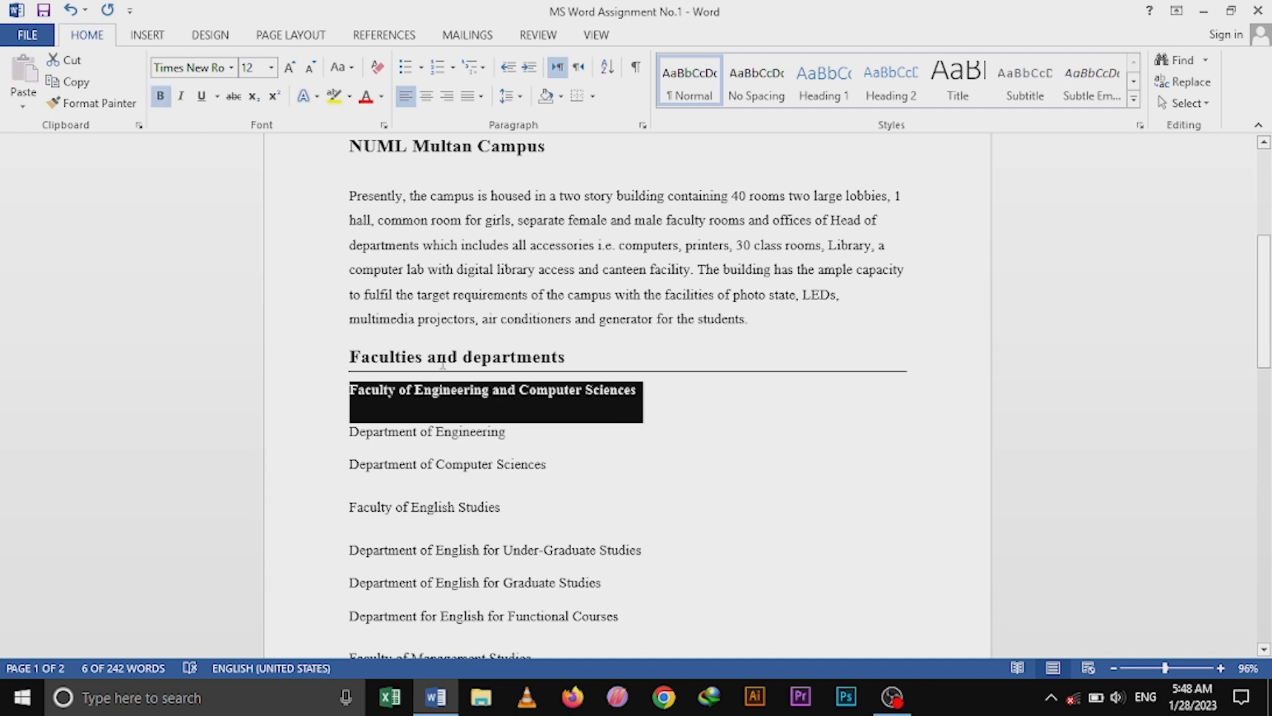
{"action": "left_click", "coordinate": [272, 68]}
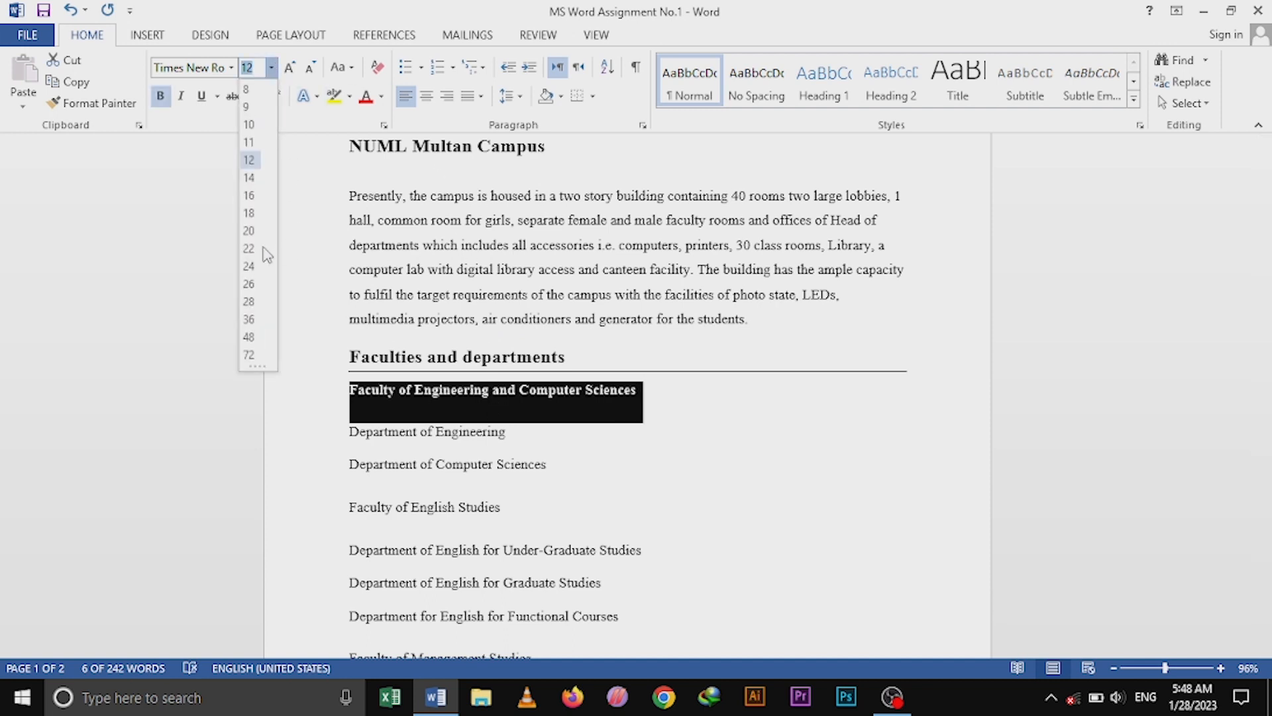
{"action": "left_click", "coordinate": [249, 194]}
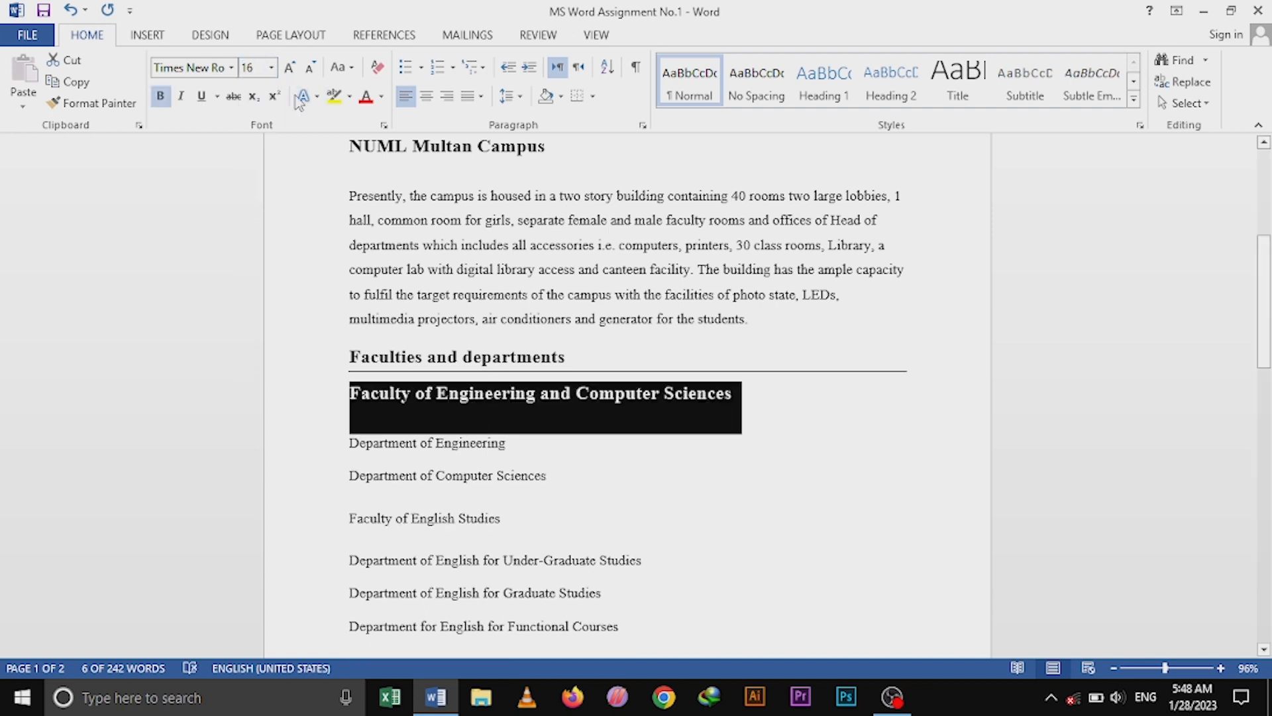
{"action": "left_click", "coordinate": [202, 96]}
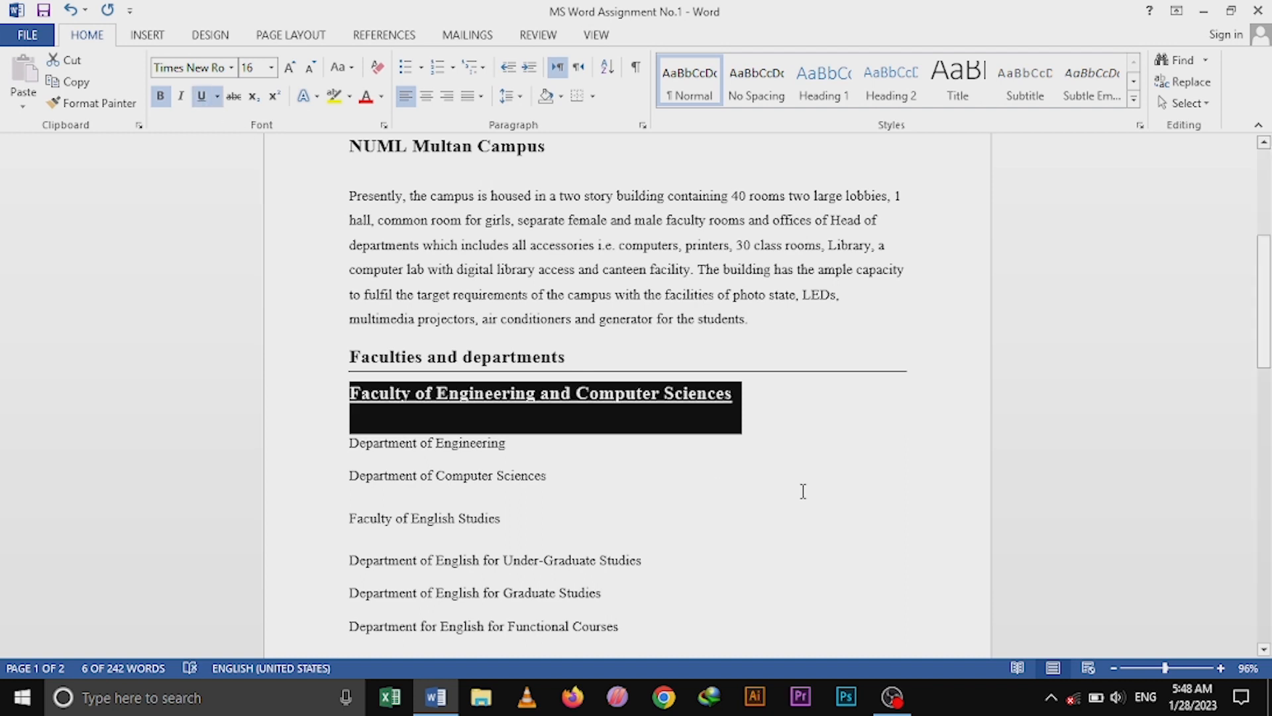
{"action": "left_click", "coordinate": [762, 461]}
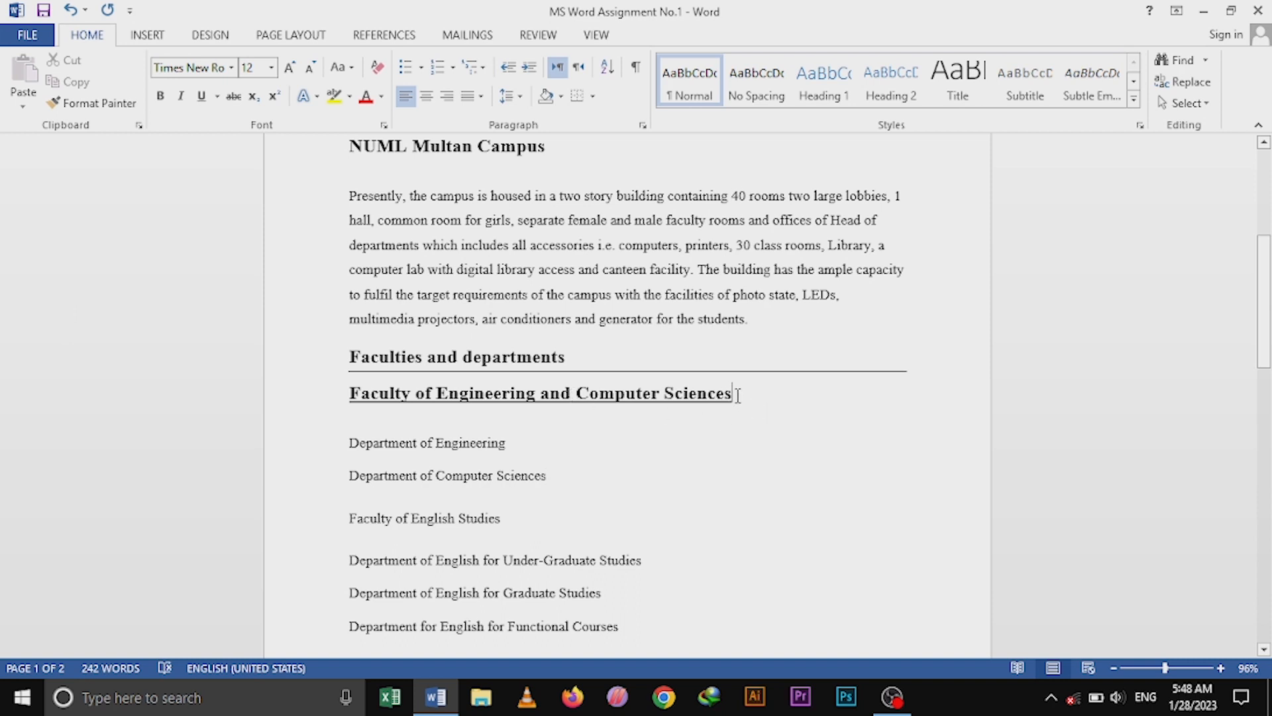
{"action": "left_click_drag", "start_coordinate": [737, 396], "coordinate": [378, 396]}
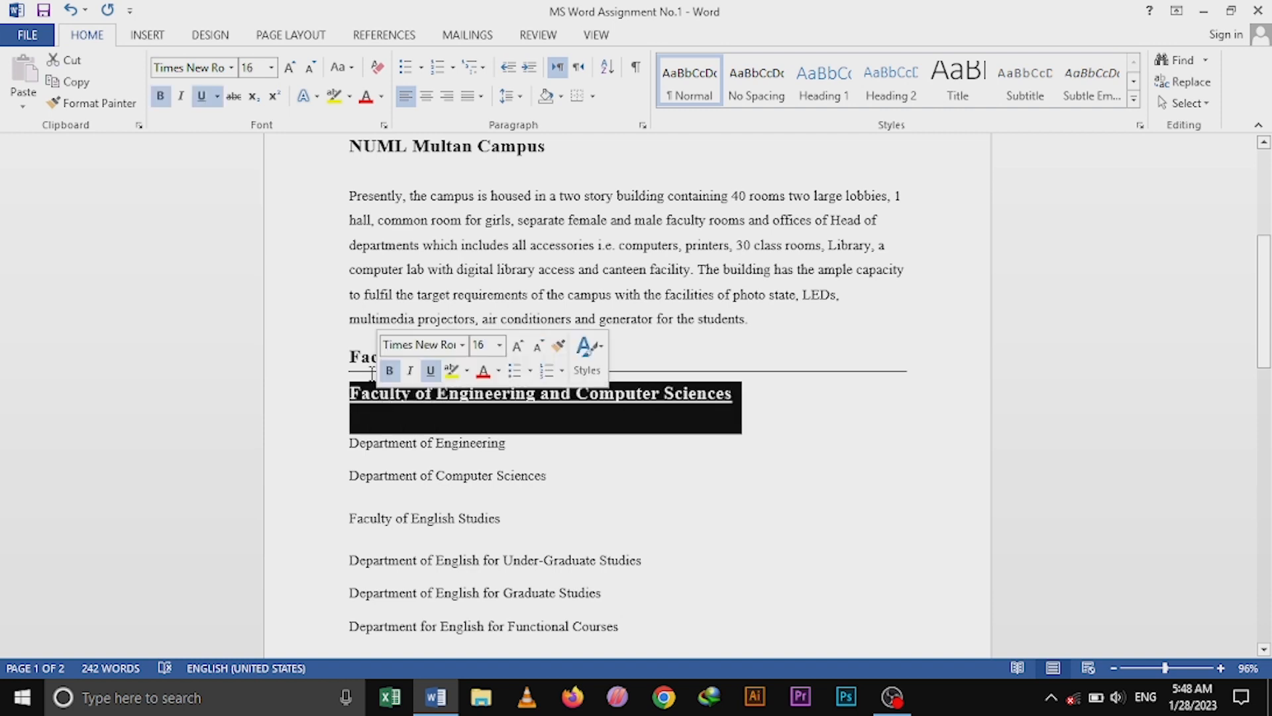
{"action": "left_click", "coordinate": [202, 97]}
{"action": "left_click", "coordinate": [638, 441]}
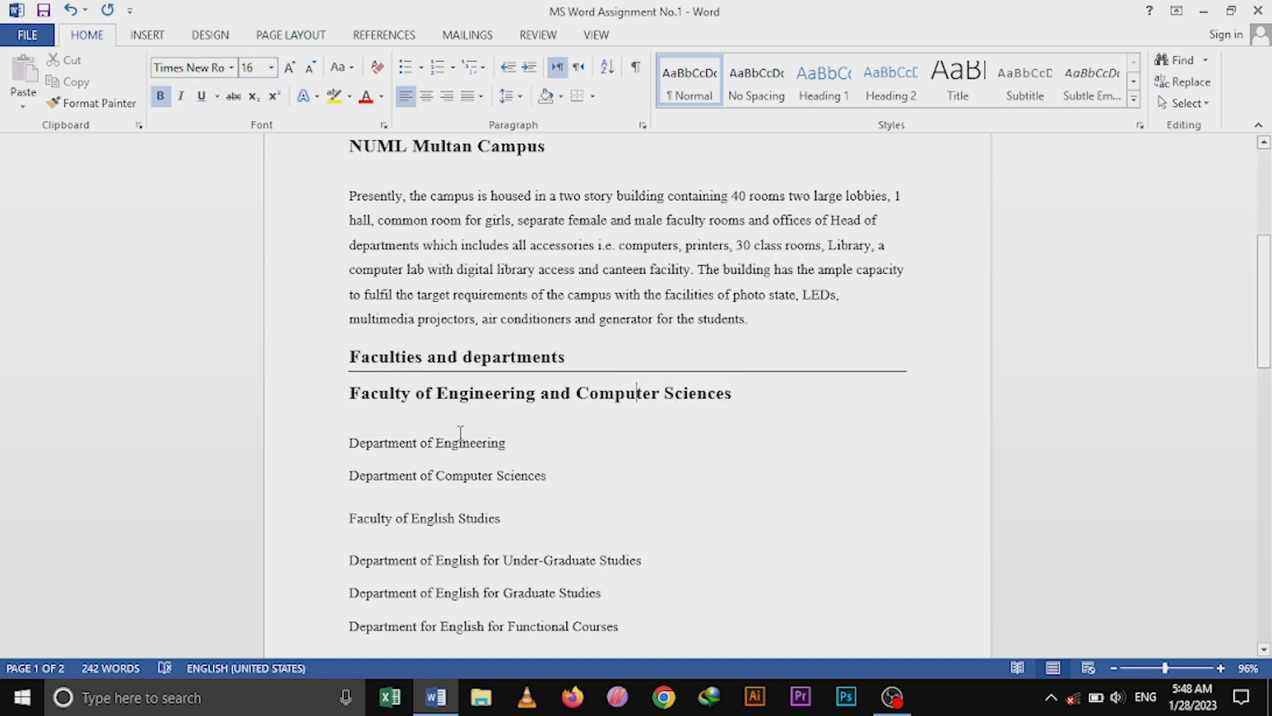
Apply solid round bullets to "Department of Engineering" and "Department of Computer Sciences", keeping them as separate list items
{"action": "scroll", "coordinate": [467, 434], "scroll_direction": "down", "scroll_amount": 1}
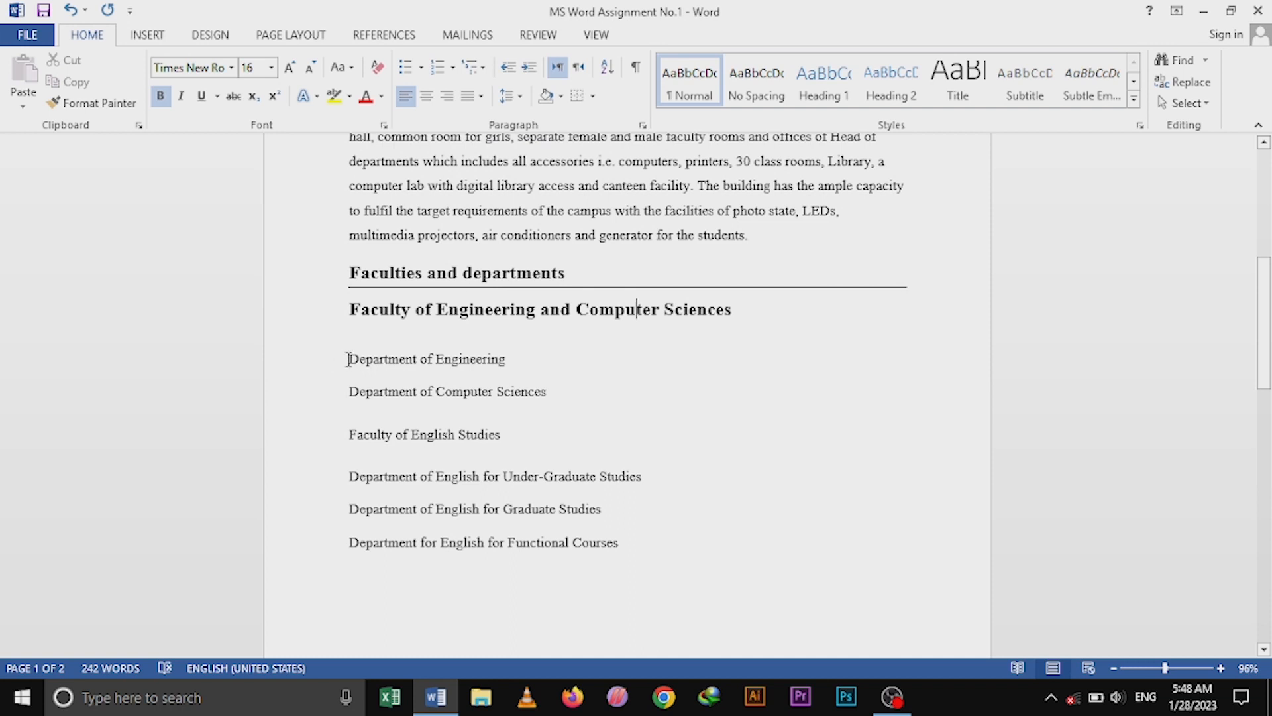
{"action": "left_click", "coordinate": [348, 359]}
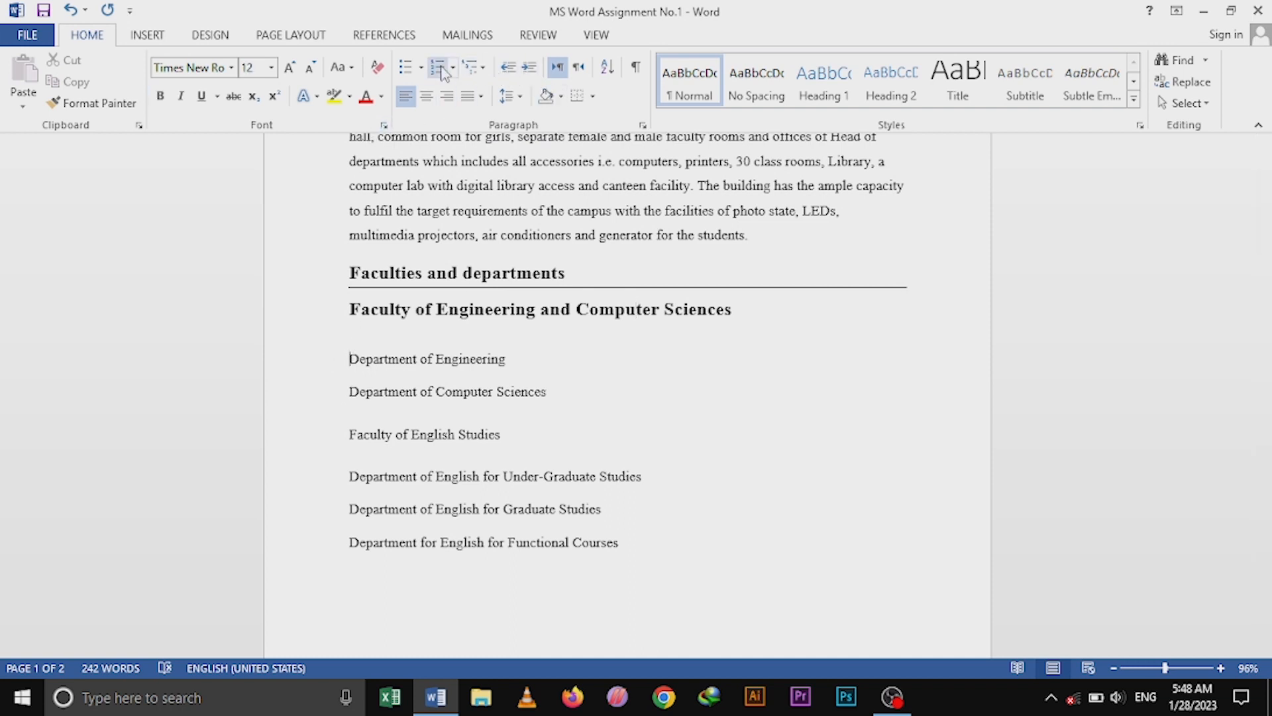
{"action": "left_click", "coordinate": [422, 68]}
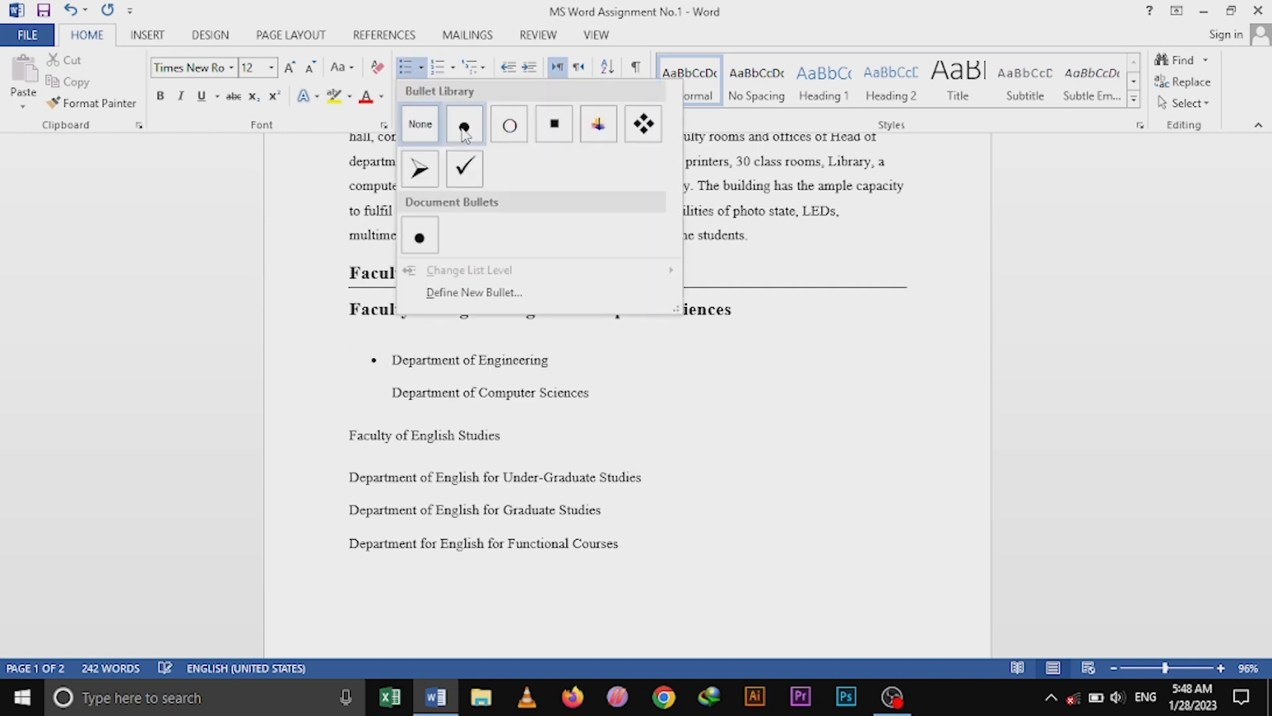
{"action": "left_click", "coordinate": [464, 116]}
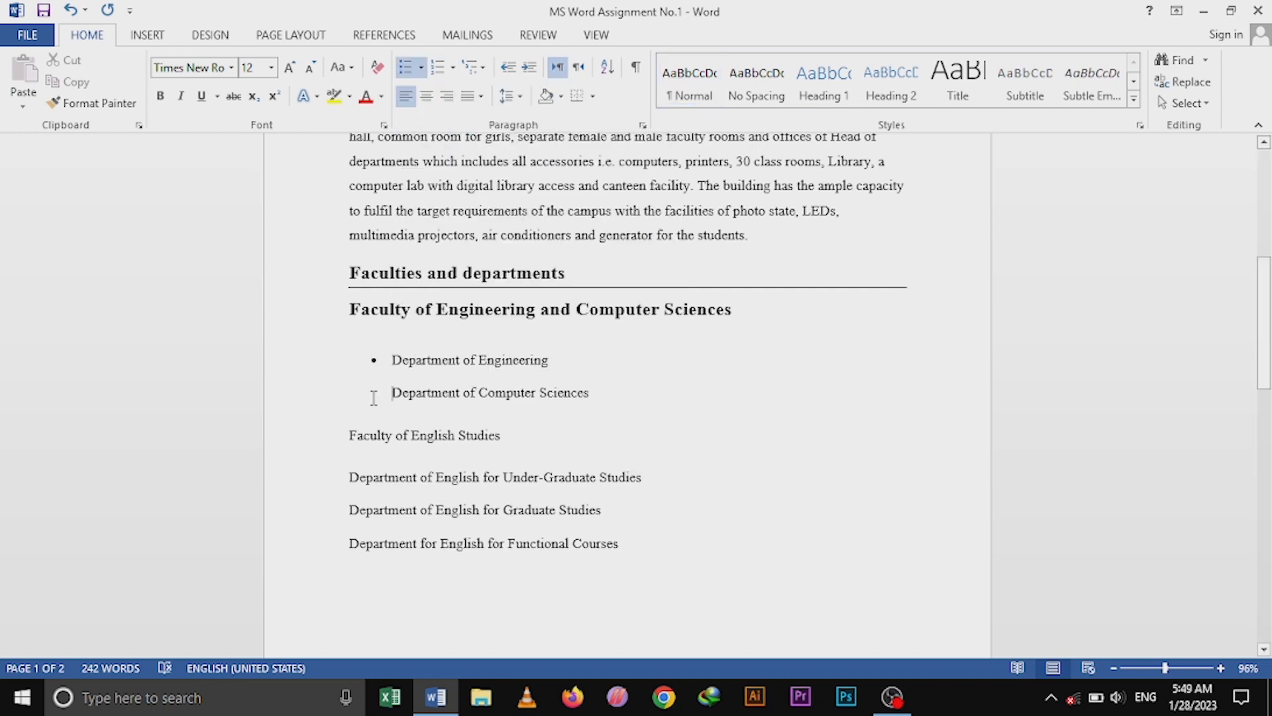
{"action": "left_click", "coordinate": [424, 68]}
{"action": "left_click", "coordinate": [418, 190]}
{"action": "key", "text": "BackSpace"}
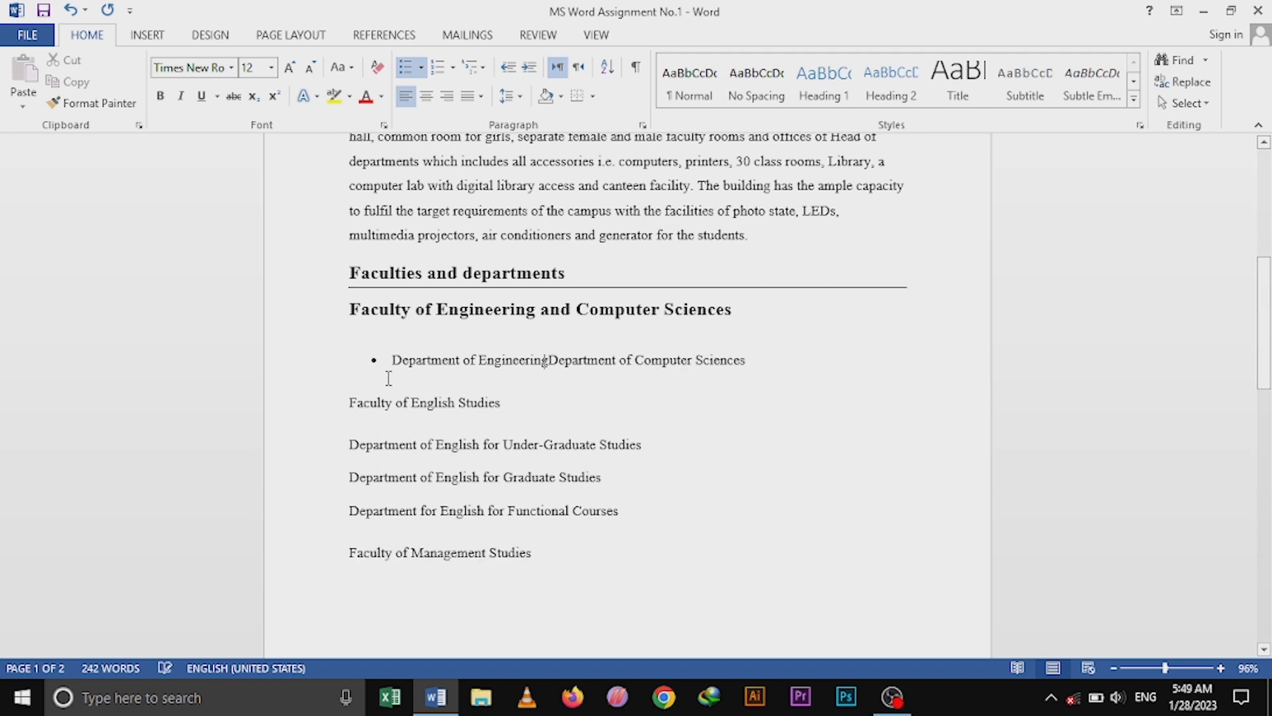
{"action": "key", "text": "ctrl+z"}
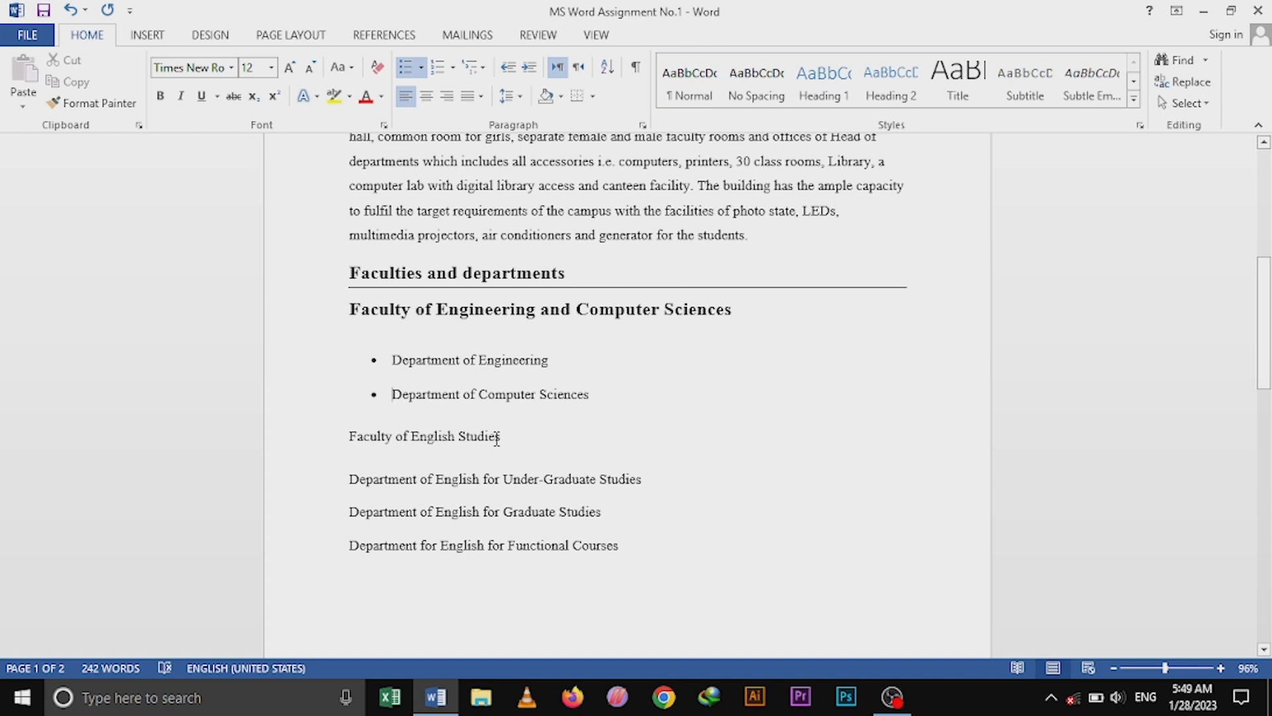
Make the "Faculty of English Studies" heading bold and set its font size to 16
{"action": "left_click_drag", "start_coordinate": [508, 438], "coordinate": [349, 437]}
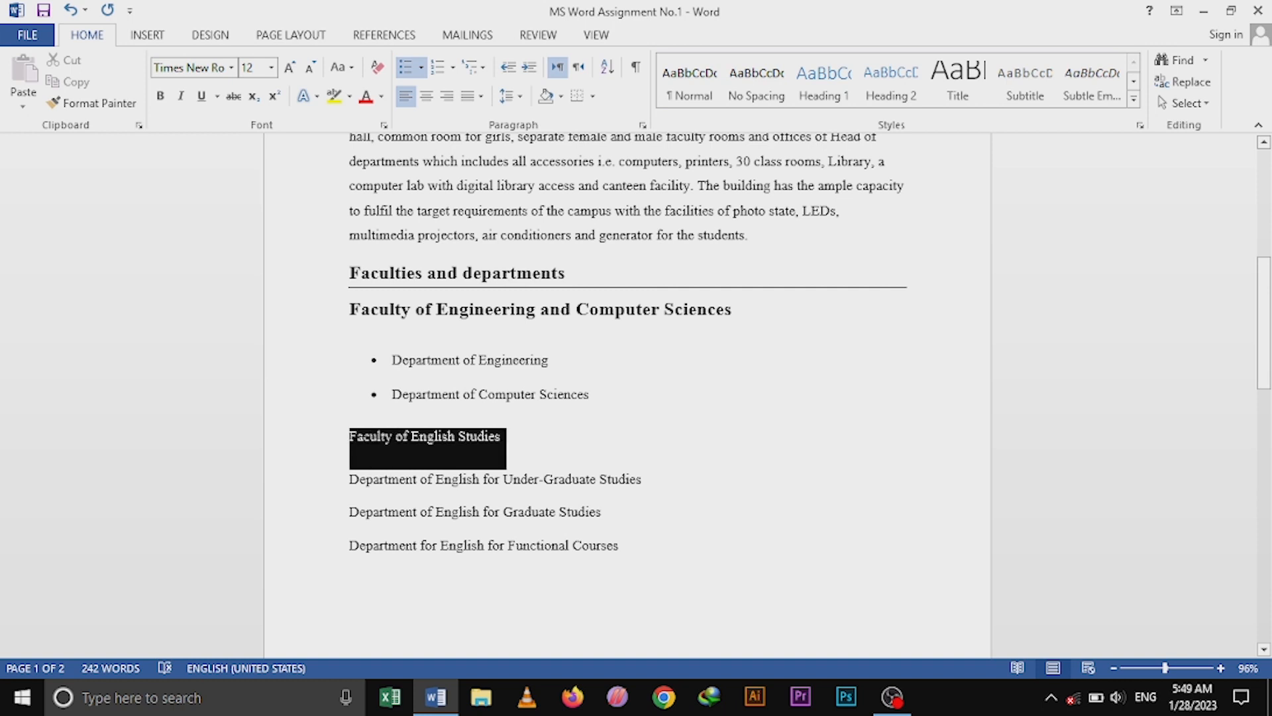
{"action": "key", "text": "ctrl+b"}
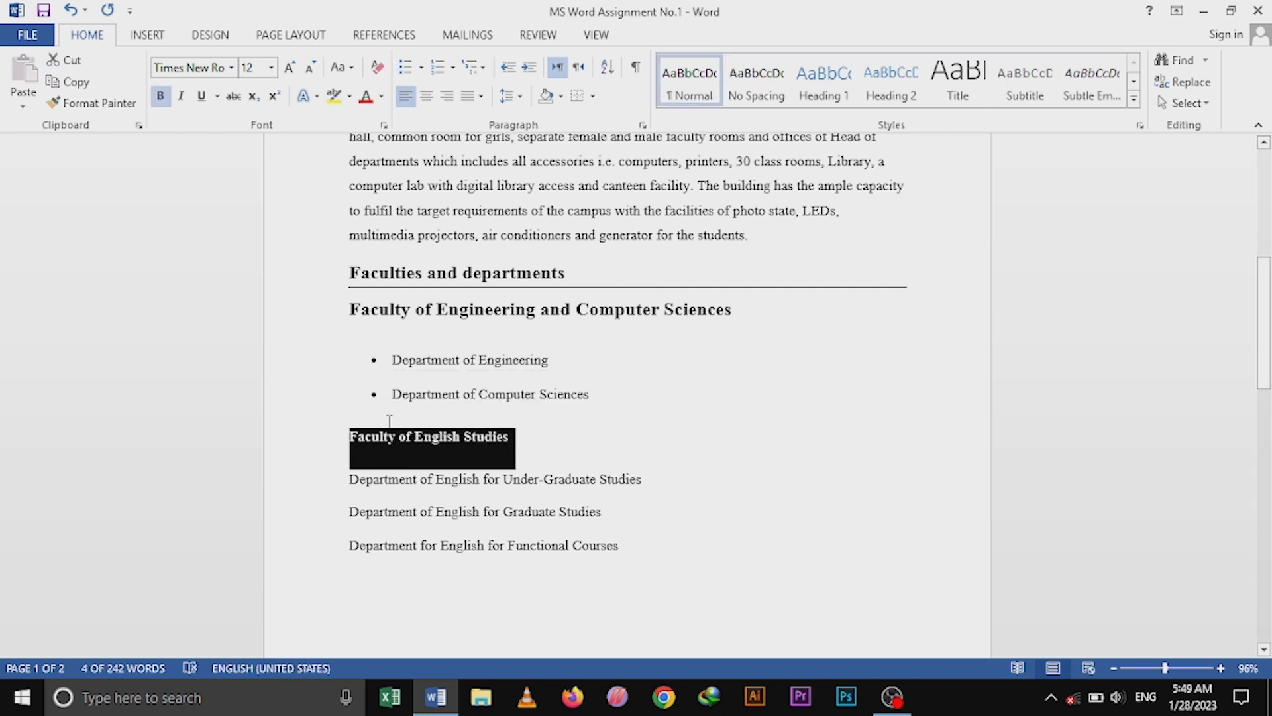
{"action": "left_click", "coordinate": [271, 67]}
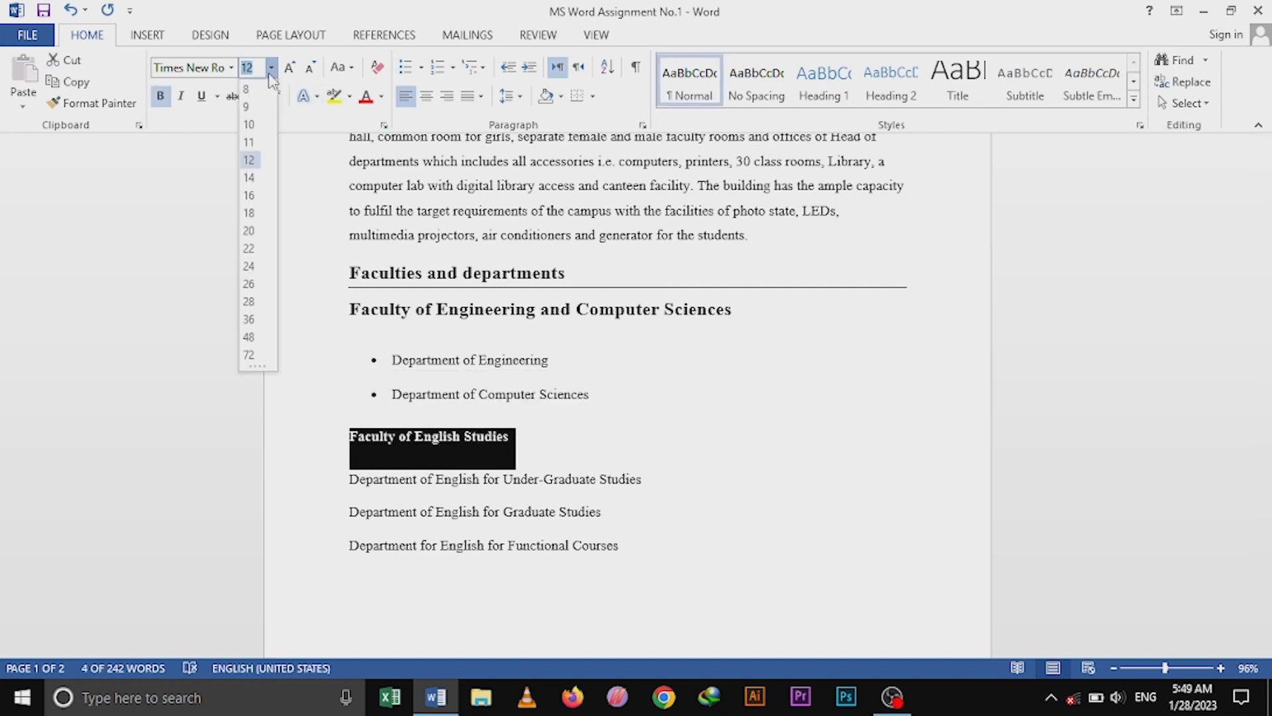
{"action": "left_click", "coordinate": [250, 196]}
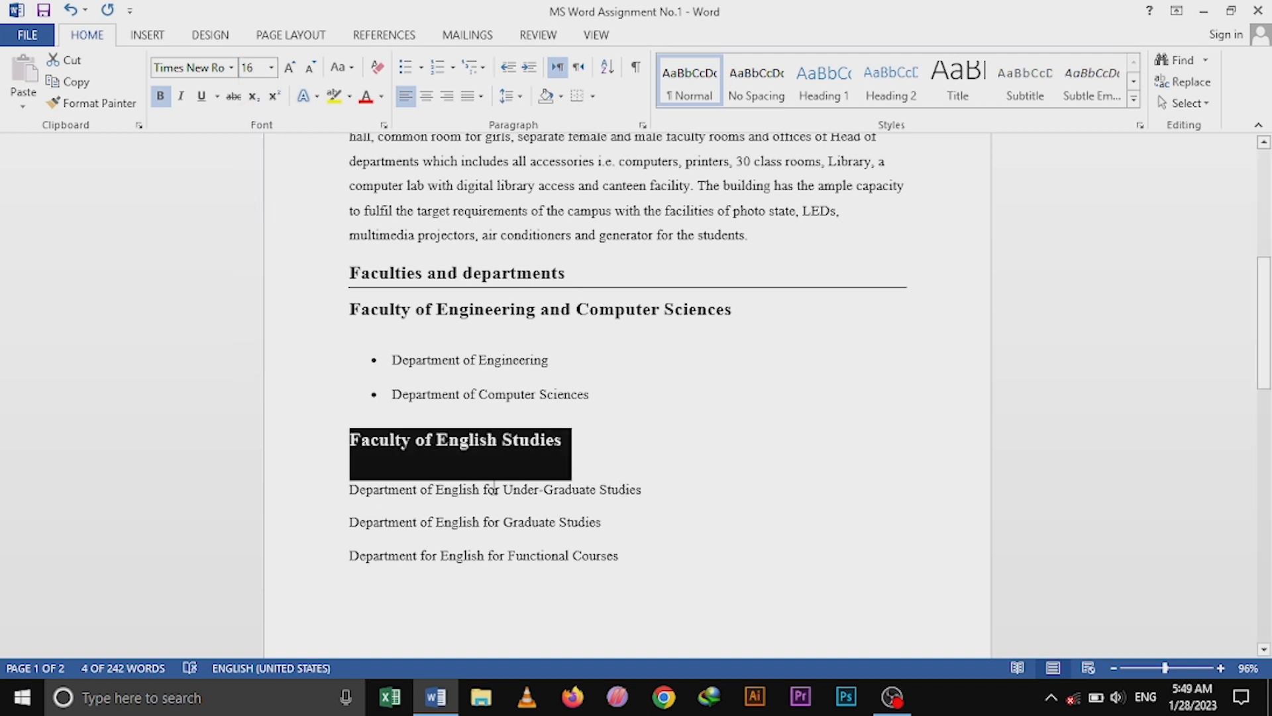
Apply solid round bullets to the three departments under "Faculty of English Studies", making each one a separate list item
{"action": "left_click", "coordinate": [345, 489]}
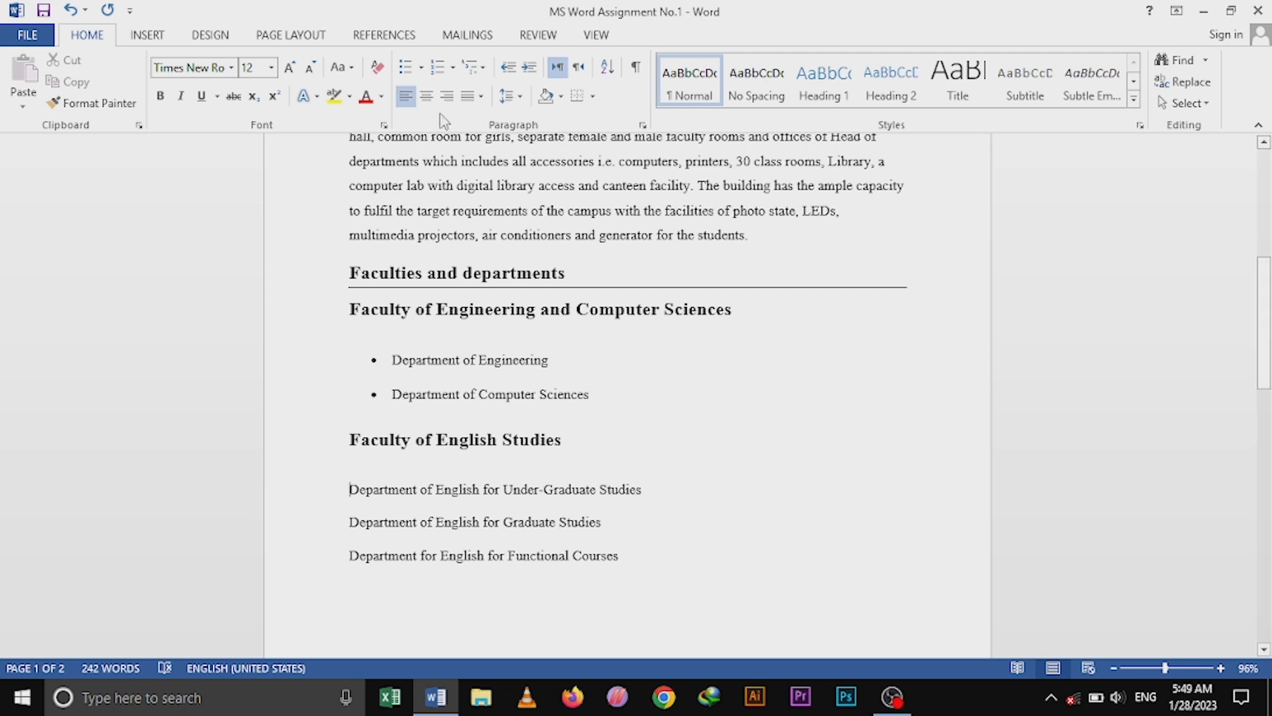
{"action": "left_click", "coordinate": [421, 67]}
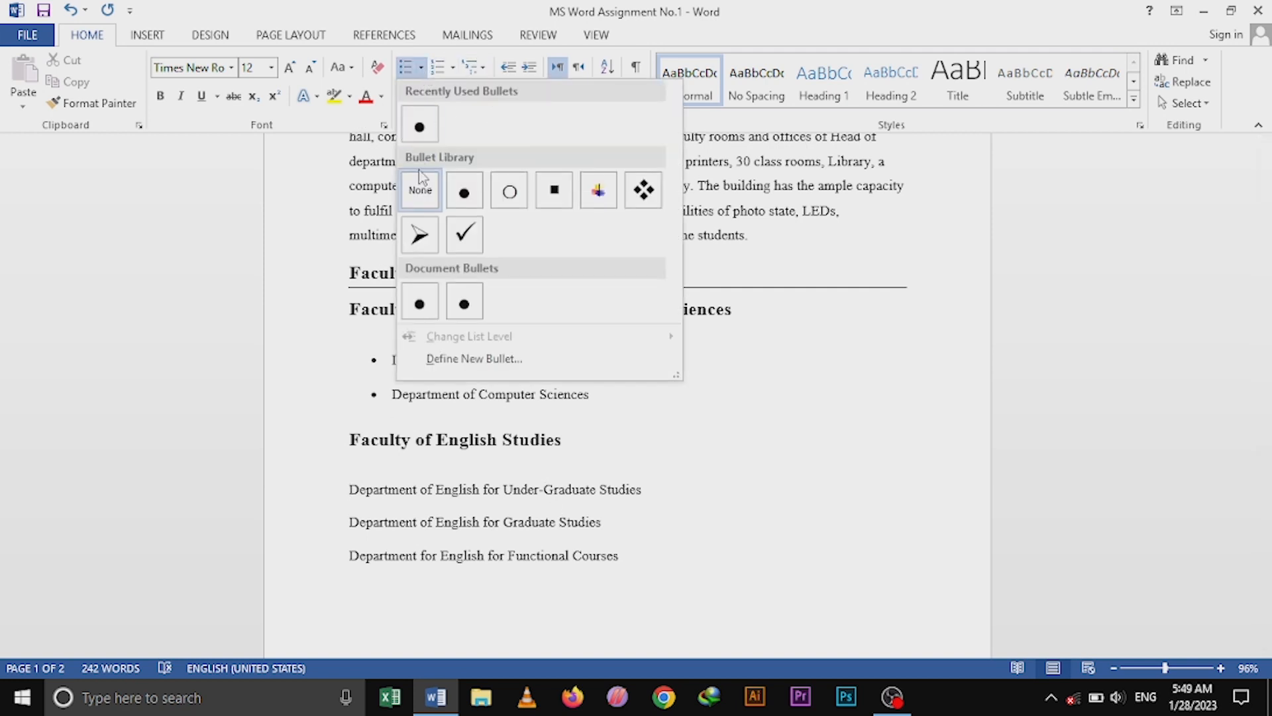
{"action": "left_click", "coordinate": [463, 192]}
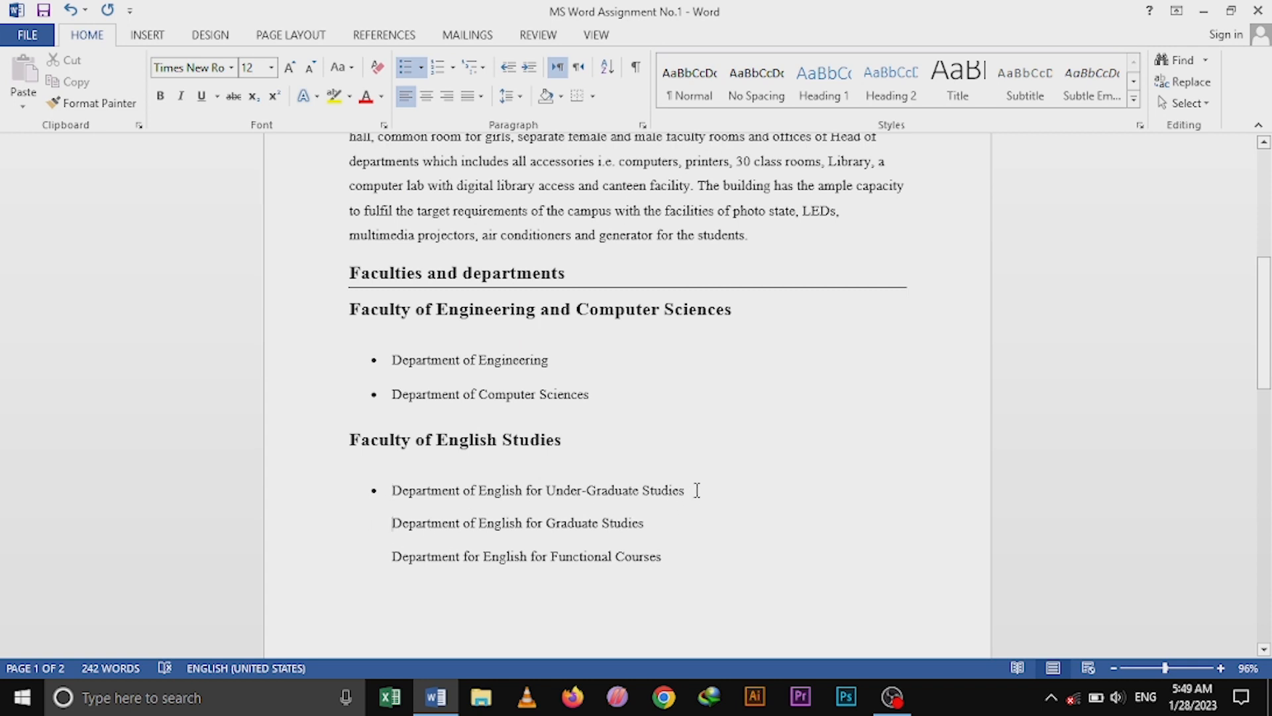
{"action": "key", "text": "BackSpace"}
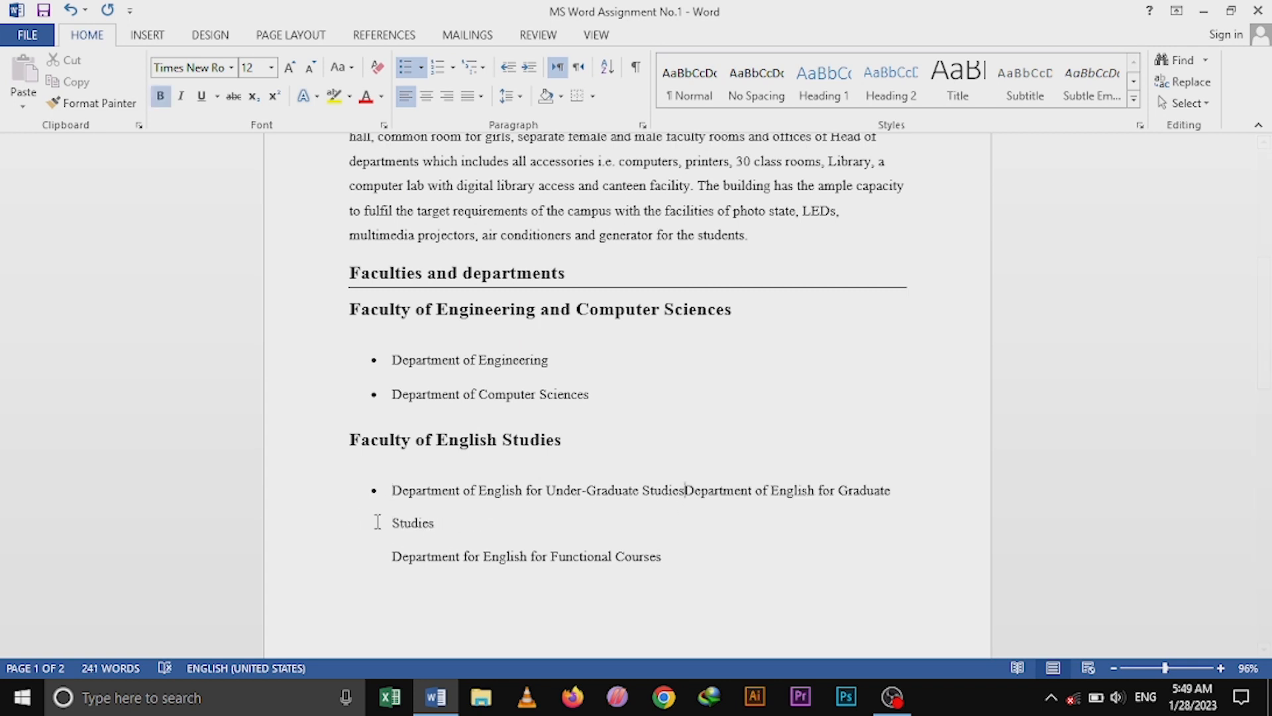
{"action": "key", "text": "Return"}
{"action": "key", "text": "Down"}
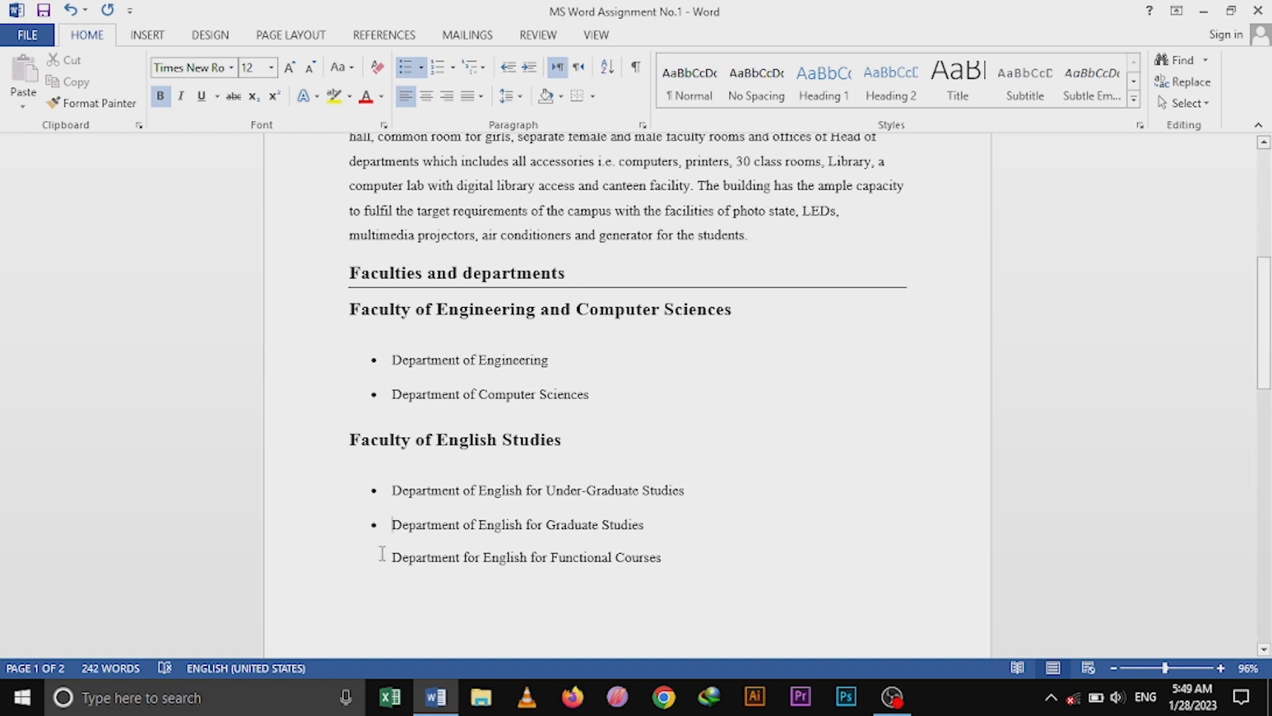
{"action": "key", "text": "BackSpace"}
{"action": "key", "text": "Return"}
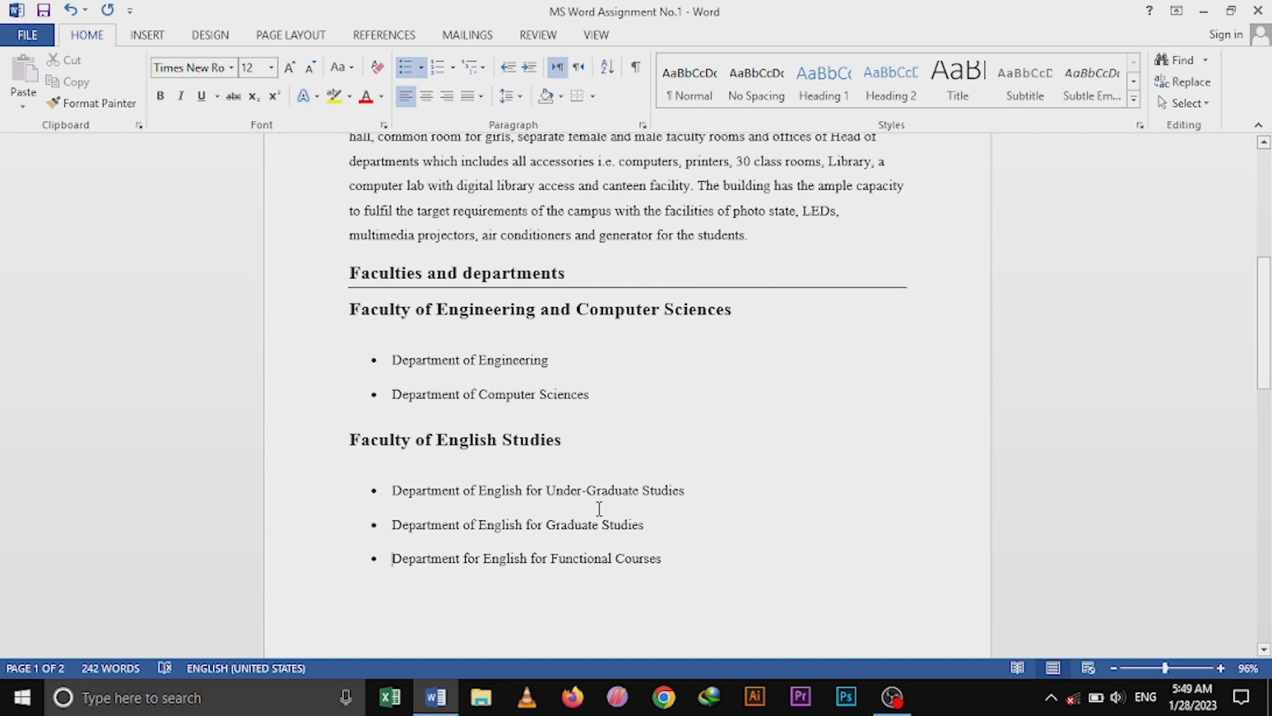
Make the "Faculty of Management Studies" heading bold and set its font size to 16
{"action": "scroll", "coordinate": [599, 505], "scroll_direction": "down", "scroll_amount": 5}
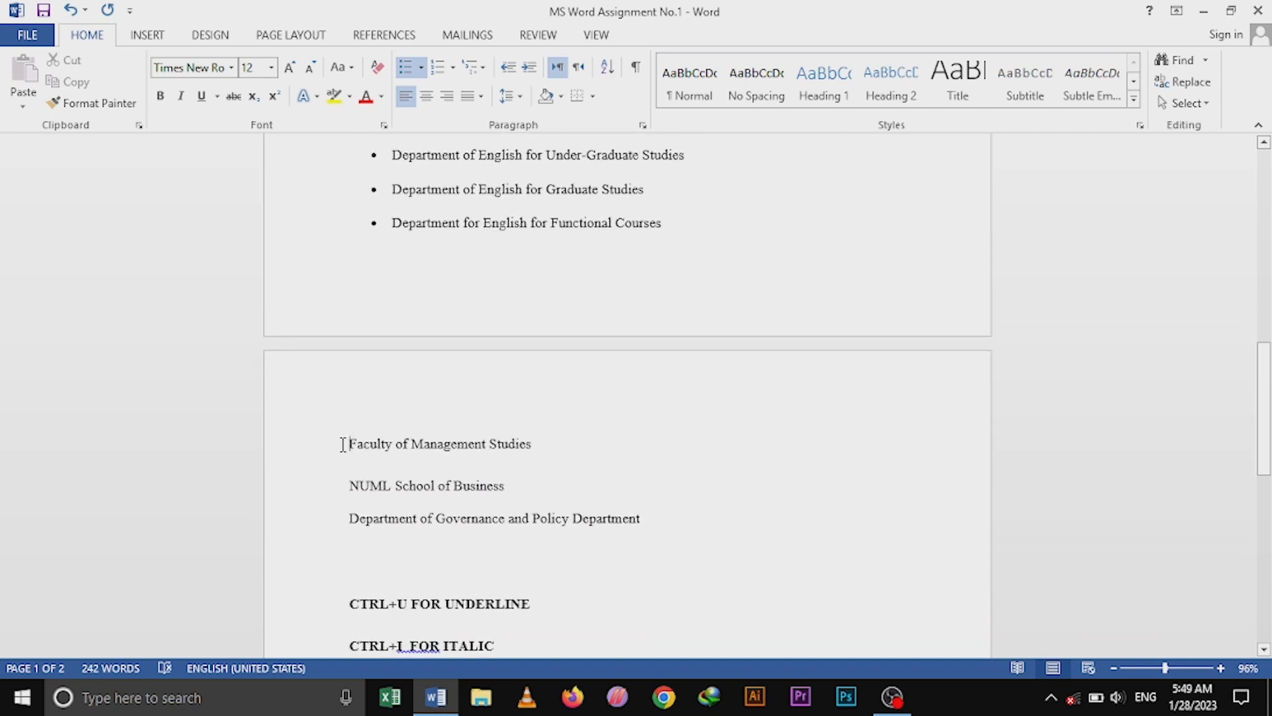
{"action": "left_click_drag", "start_coordinate": [342, 444], "coordinate": [544, 449]}
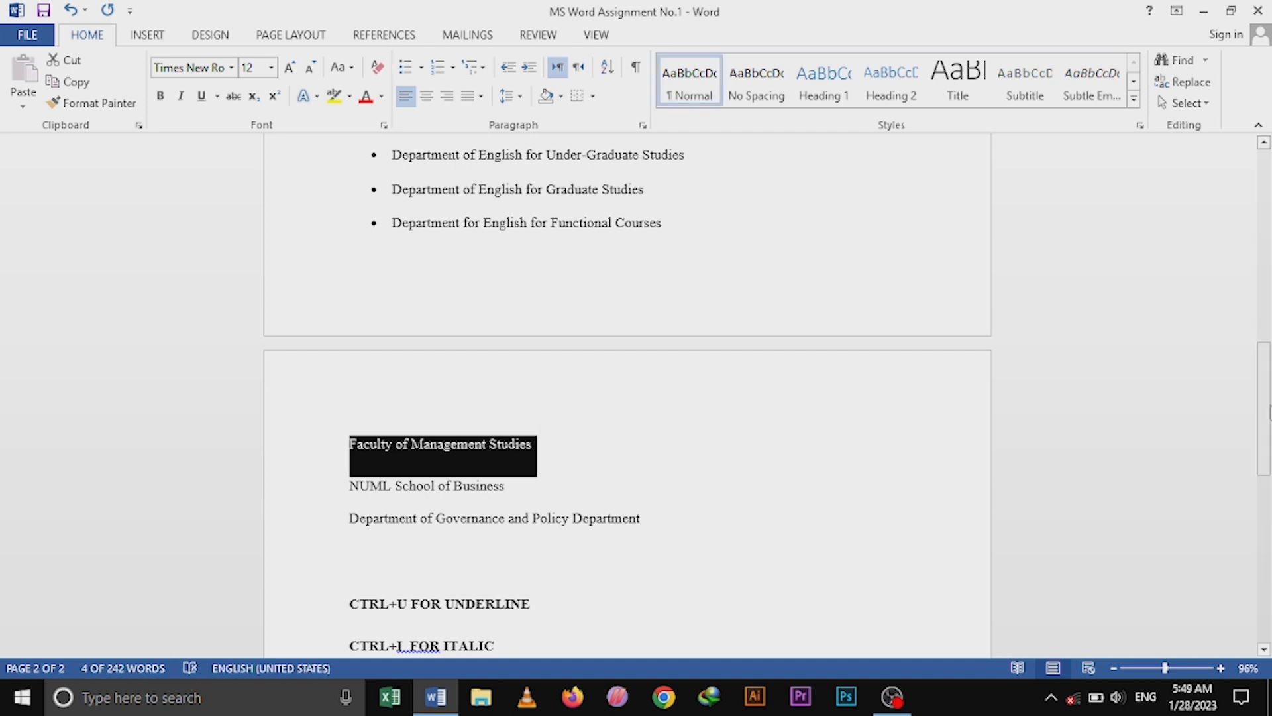
{"action": "key", "text": "ctrl+b"}
{"action": "left_click", "coordinate": [270, 67]}
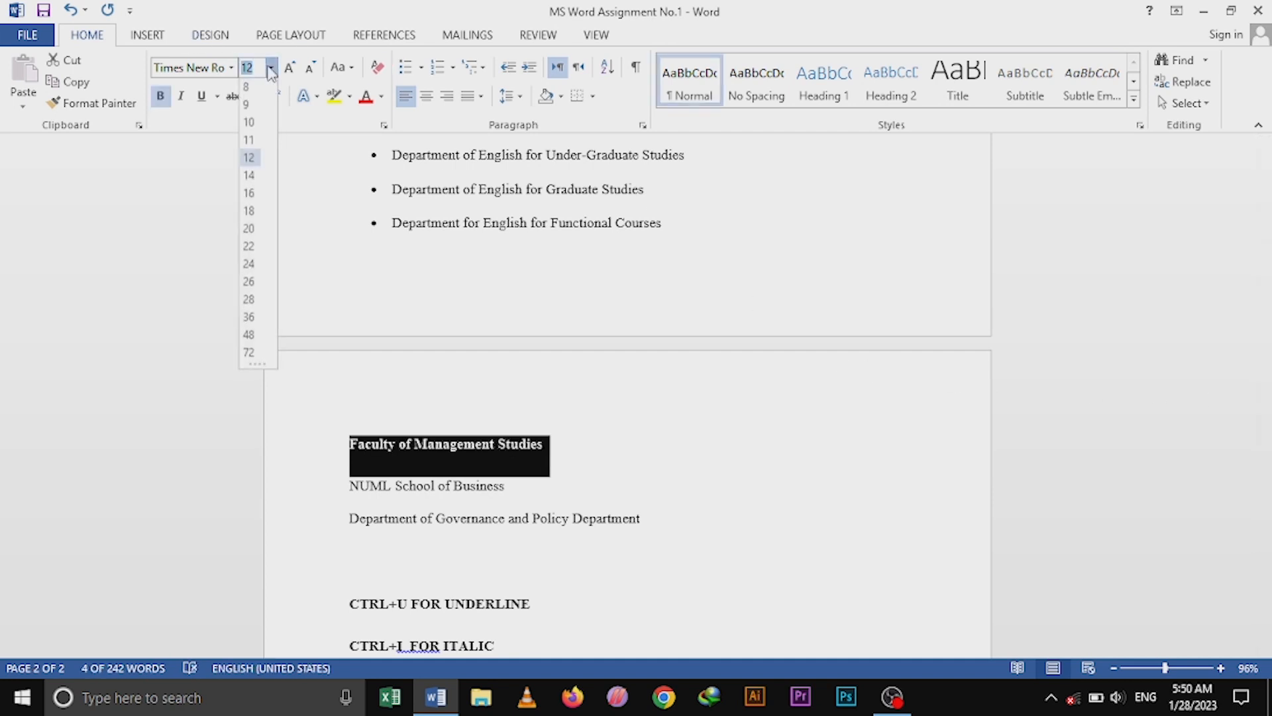
{"action": "left_click", "coordinate": [249, 193]}
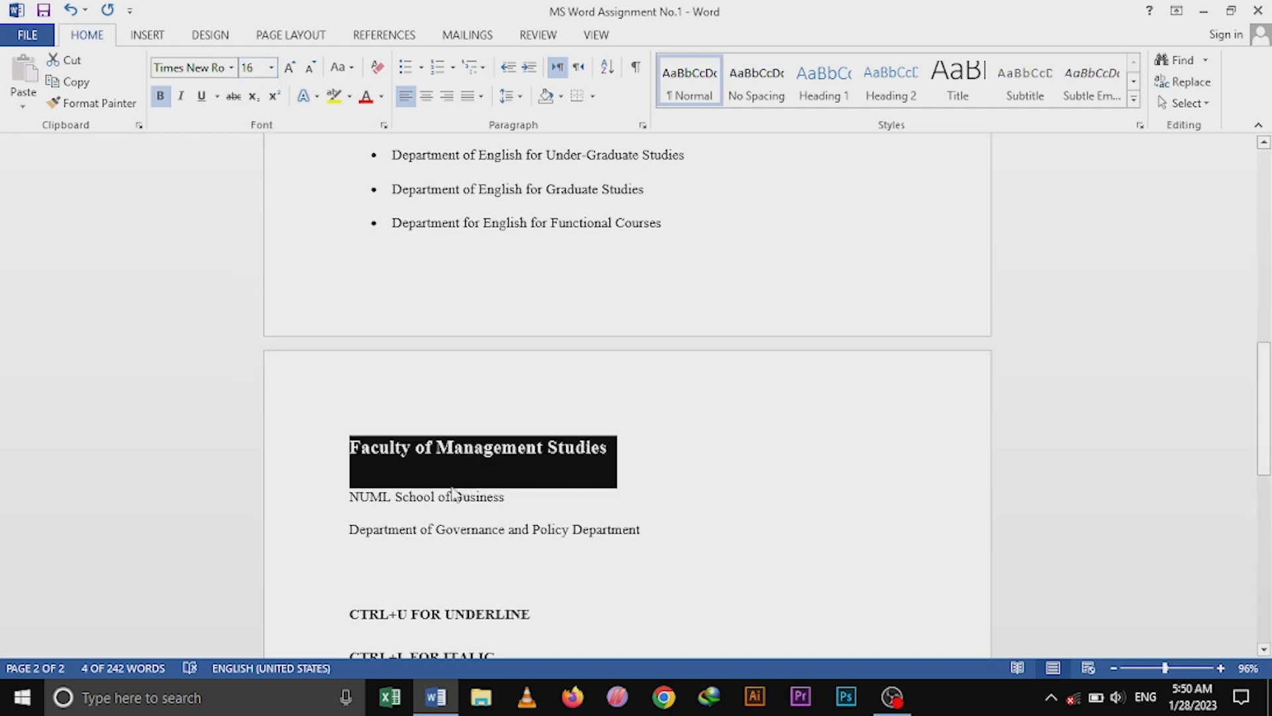
Apply solid round bullets to "NUML School of Business" and "Department of Governance and Policy Department" as separate list items
{"action": "left_click", "coordinate": [345, 503]}
{"action": "left_click", "coordinate": [353, 534]}
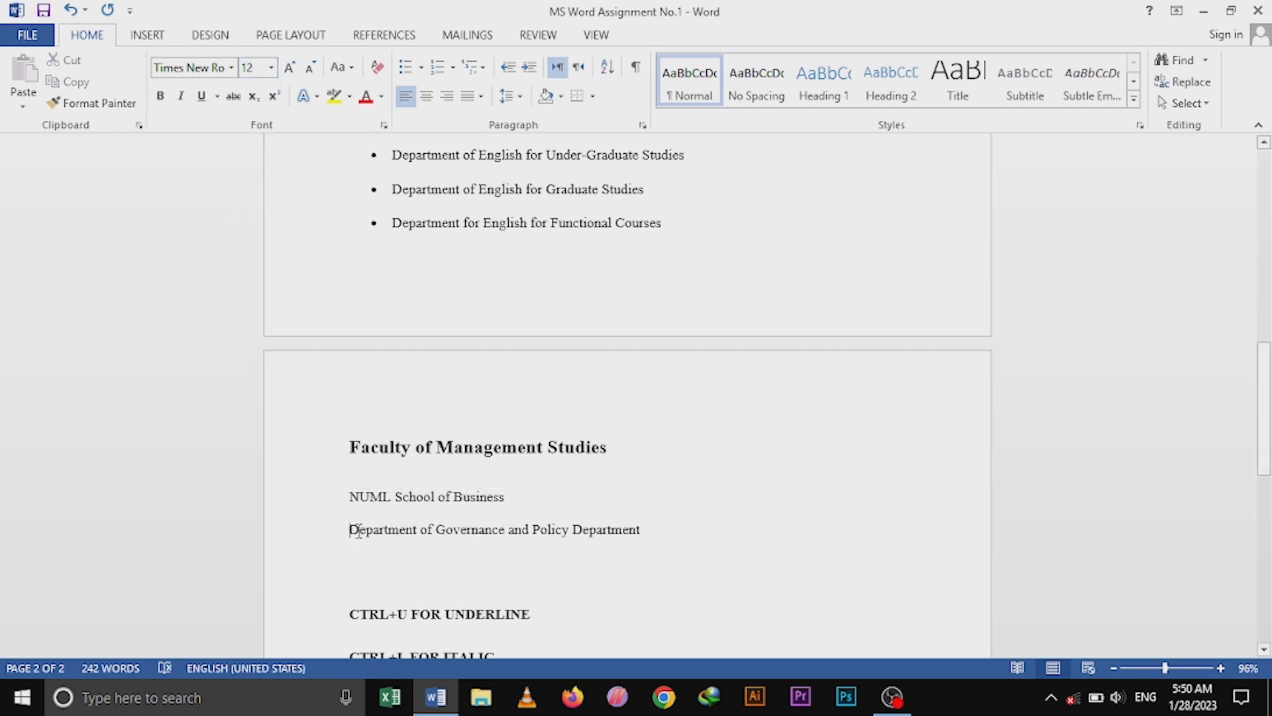
{"action": "key", "text": "BackSpace"}
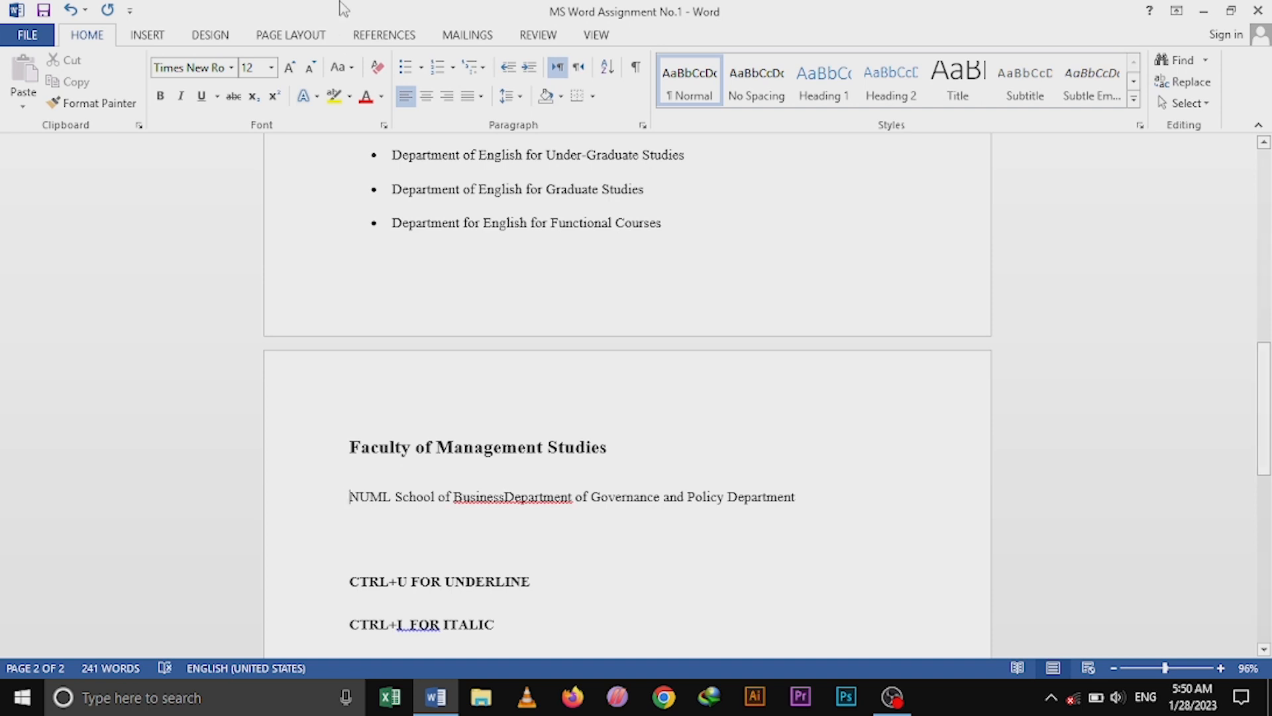
{"action": "left_click", "coordinate": [420, 69]}
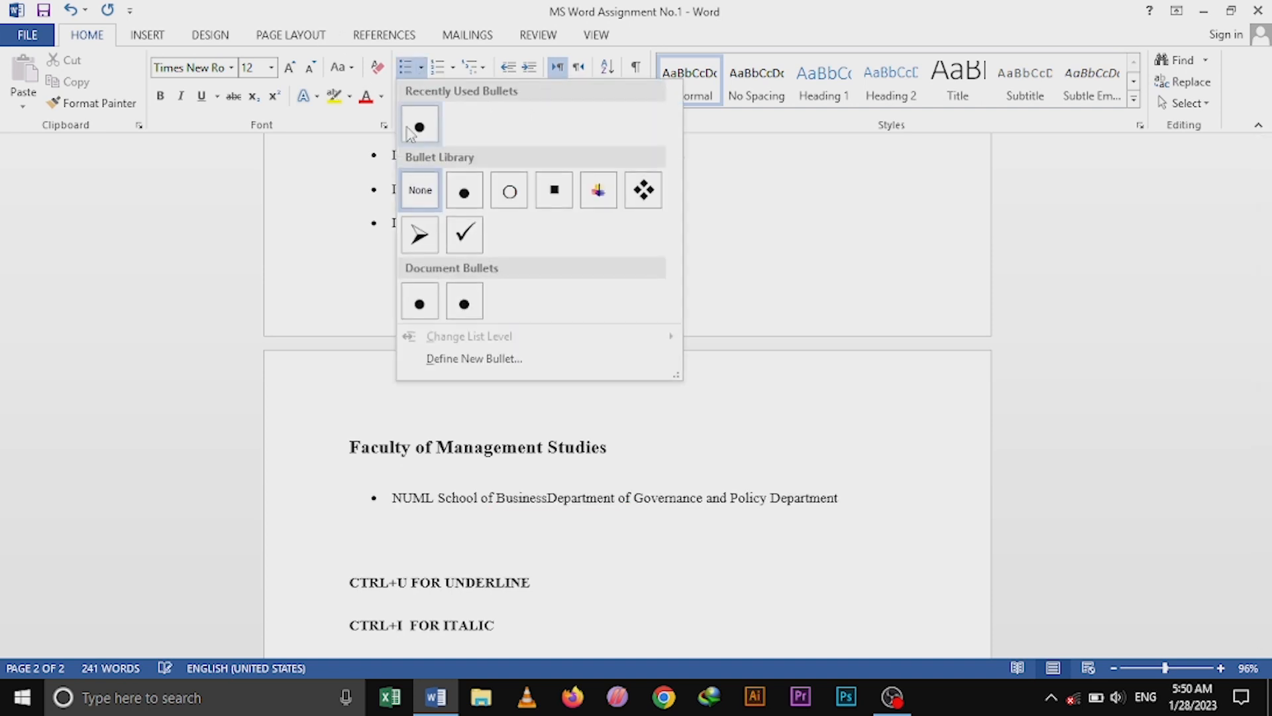
{"action": "left_click", "coordinate": [464, 191]}
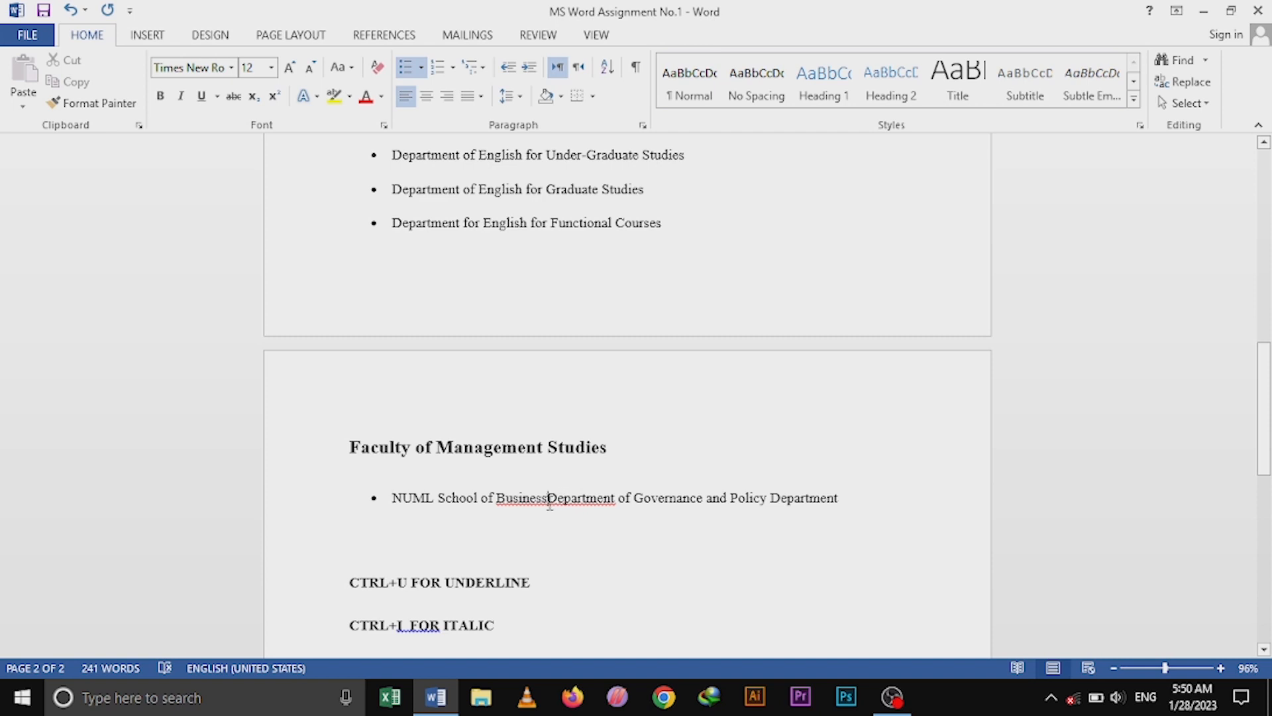
{"action": "key", "text": "Return"}
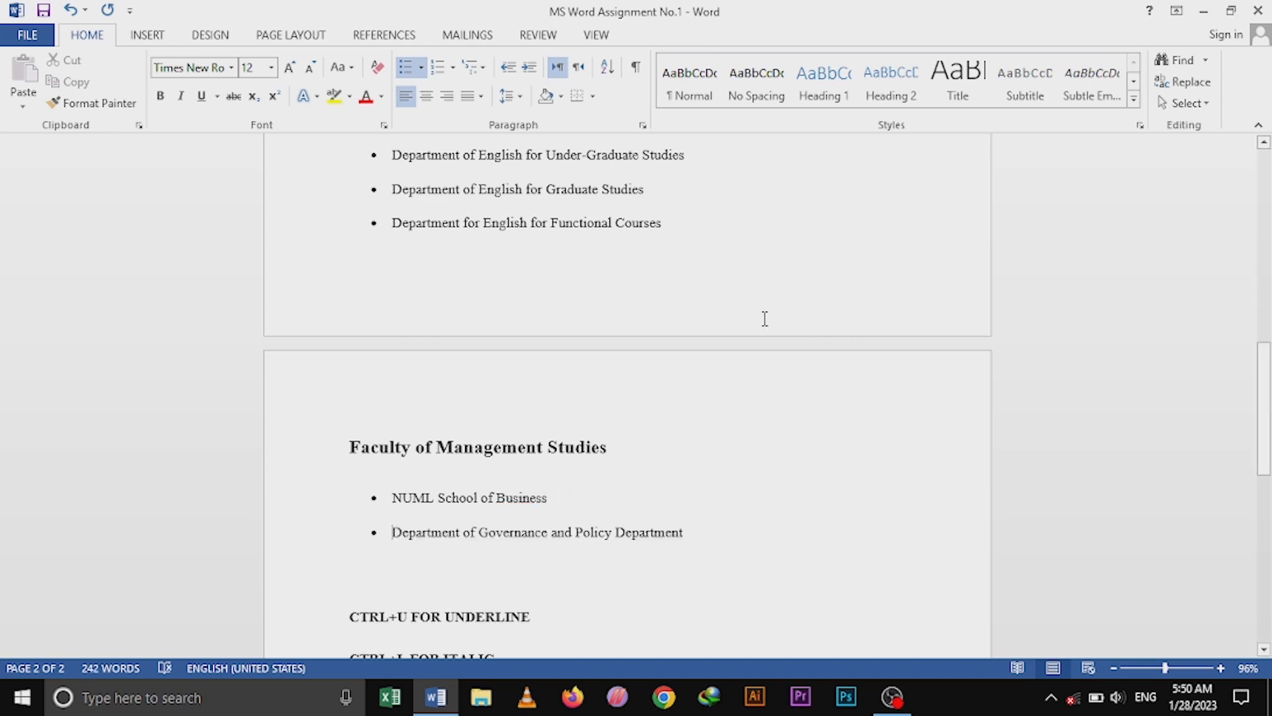
Review the headings, paragraphs, bulleted lists and shortcut notes throughout the two-page NUML document
{"action": "scroll", "coordinate": [621, 430], "scroll_direction": "down", "scroll_amount": 2}
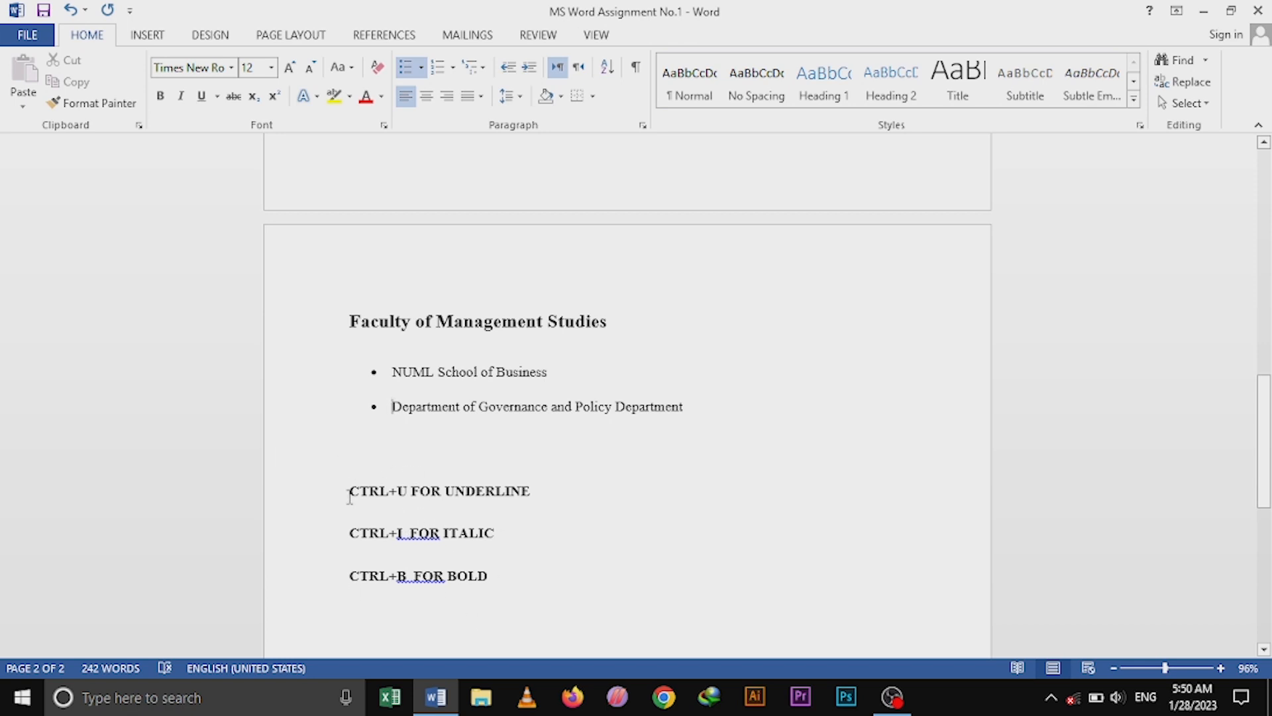
{"action": "left_click_drag", "start_coordinate": [353, 497], "coordinate": [539, 593]}
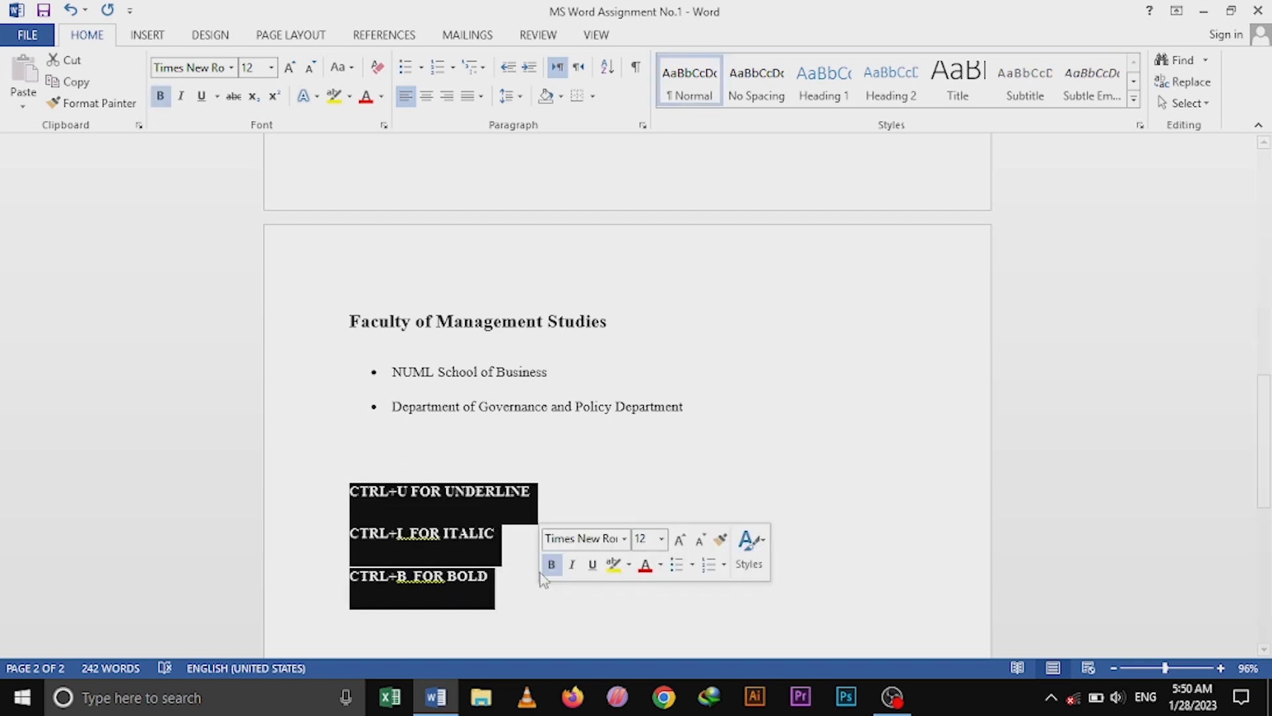
{"action": "left_click", "coordinate": [660, 441]}
{"action": "scroll", "coordinate": [464, 321], "scroll_direction": "up", "scroll_amount": 6}
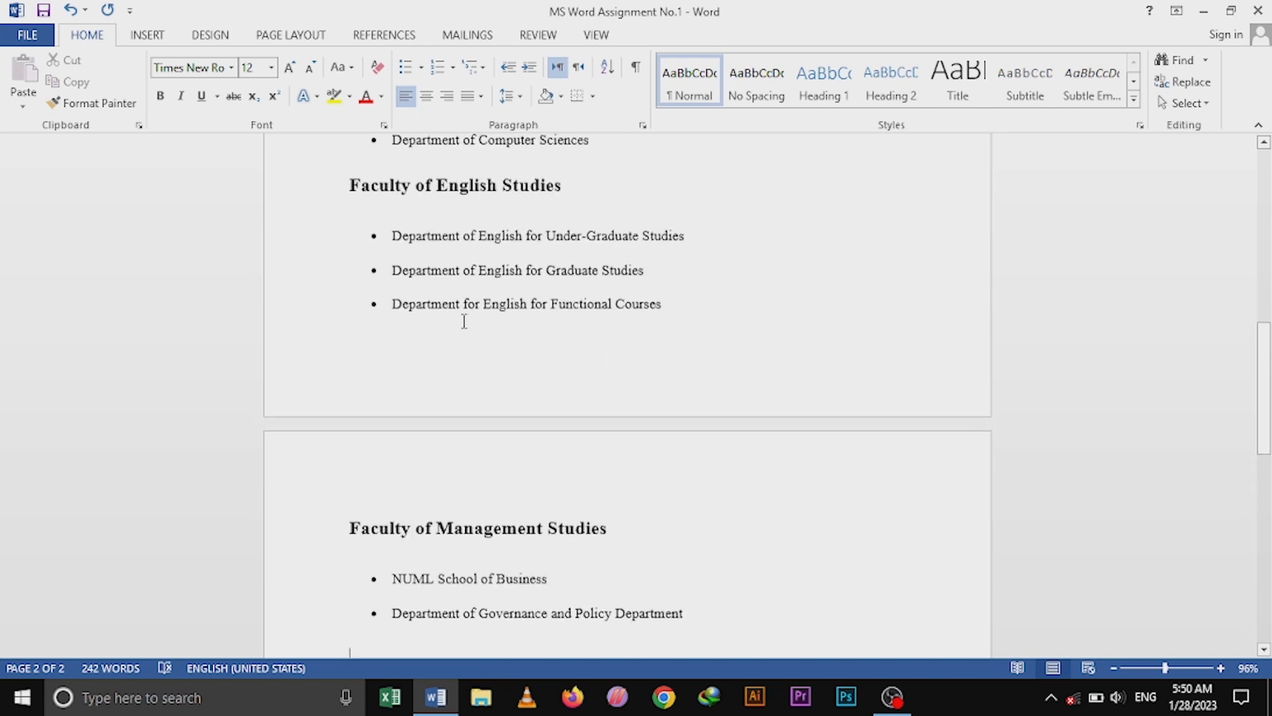
{"action": "scroll", "coordinate": [464, 322], "scroll_direction": "up", "scroll_amount": 6}
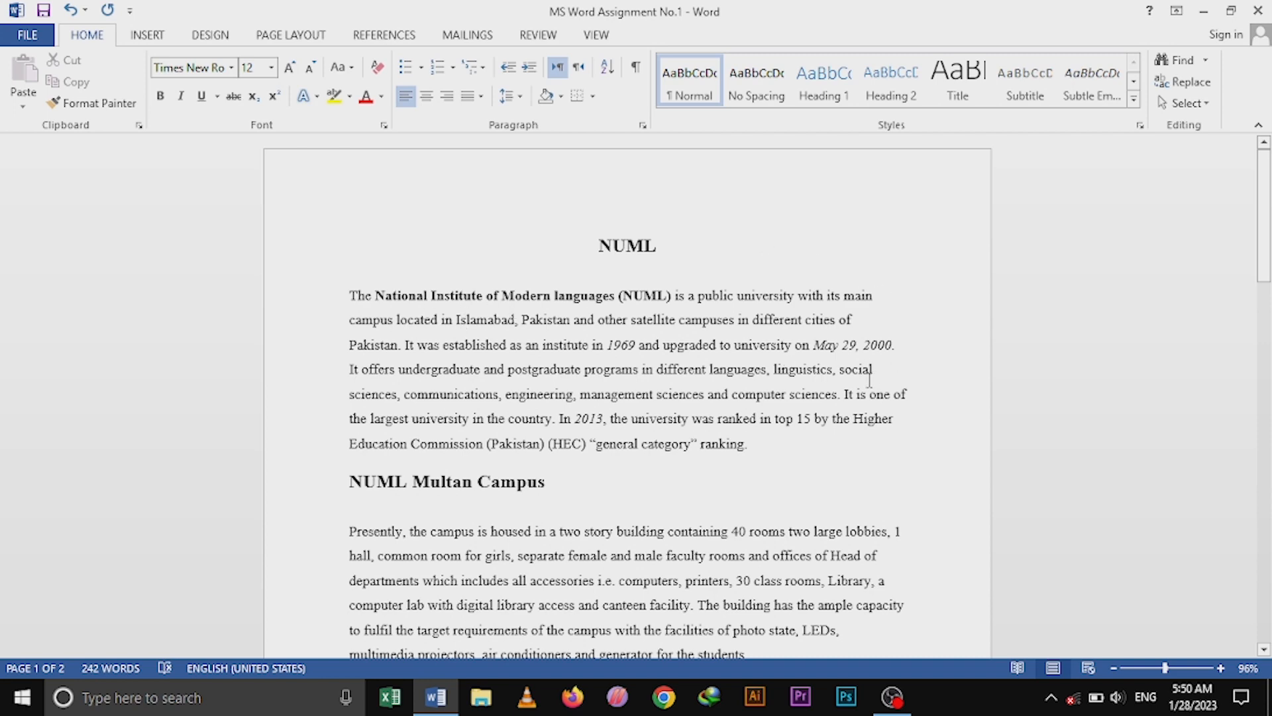
{"action": "scroll", "coordinate": [870, 380], "scroll_direction": "down", "scroll_amount": 6}
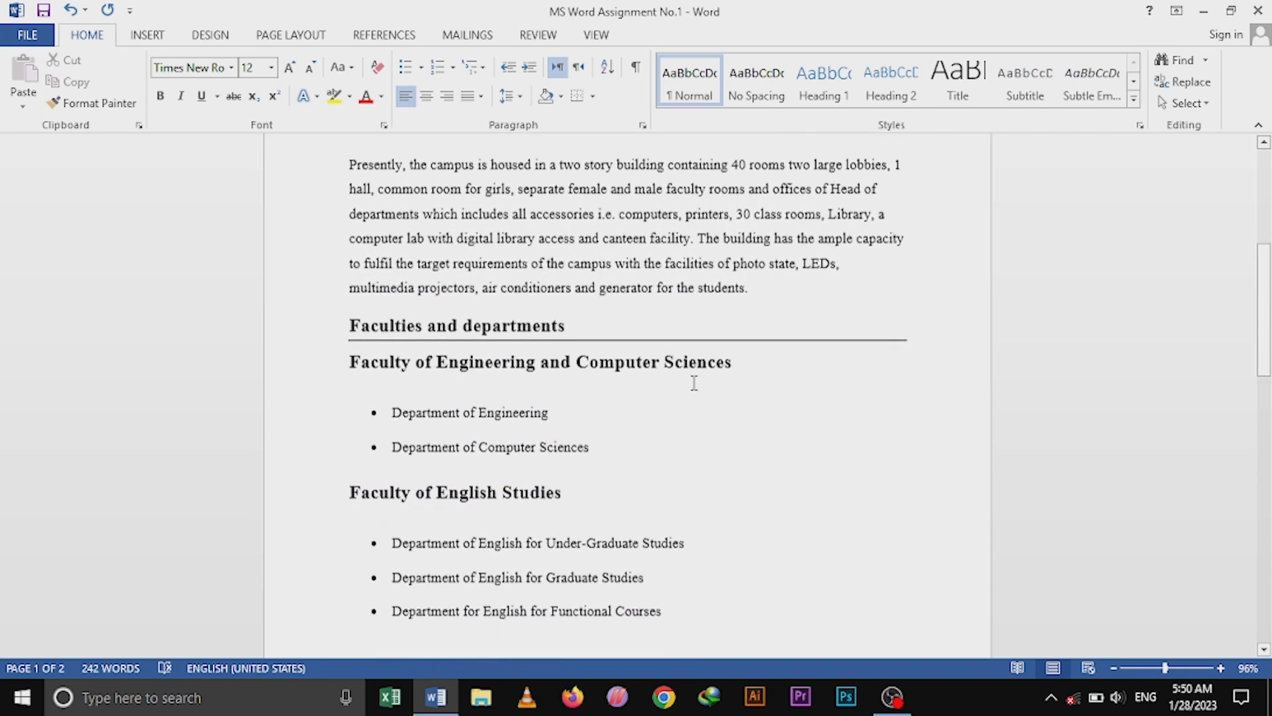
{"action": "scroll", "coordinate": [694, 383], "scroll_direction": "down", "scroll_amount": 6}
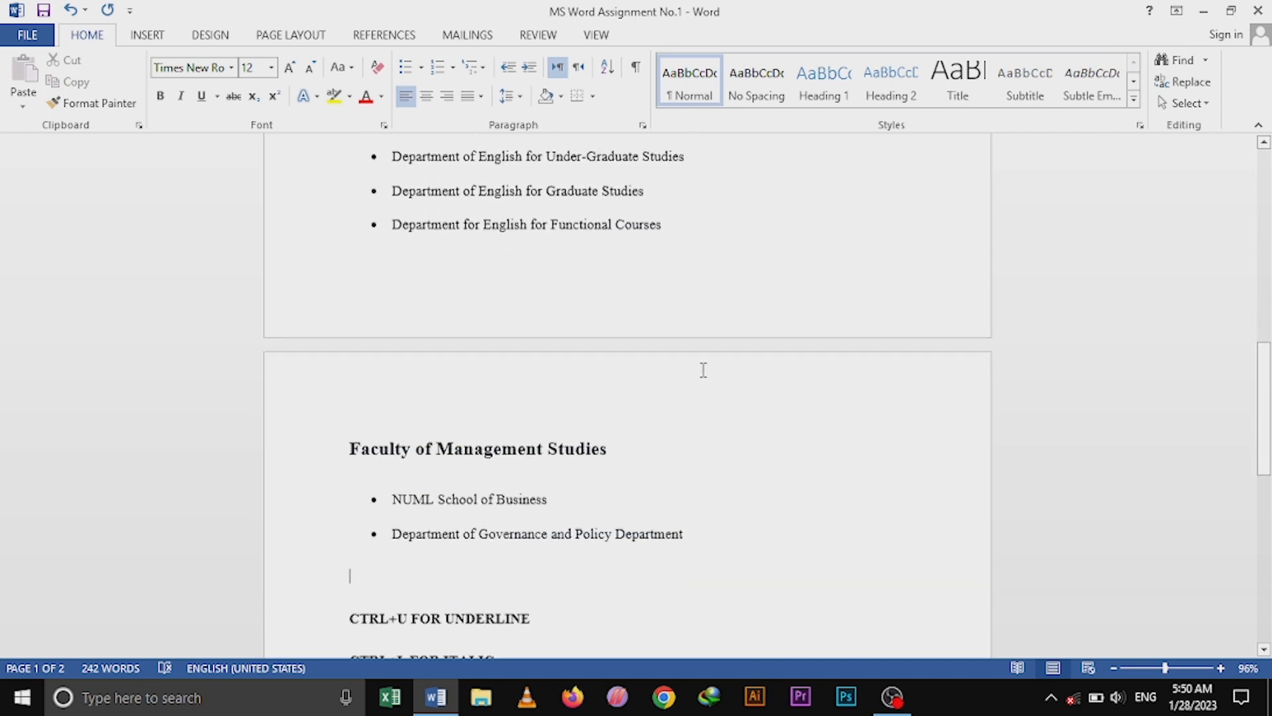
{"action": "scroll", "coordinate": [670, 332], "scroll_direction": "up", "scroll_amount": 1}
{"action": "scroll", "coordinate": [672, 332], "scroll_direction": "down", "scroll_amount": 3}
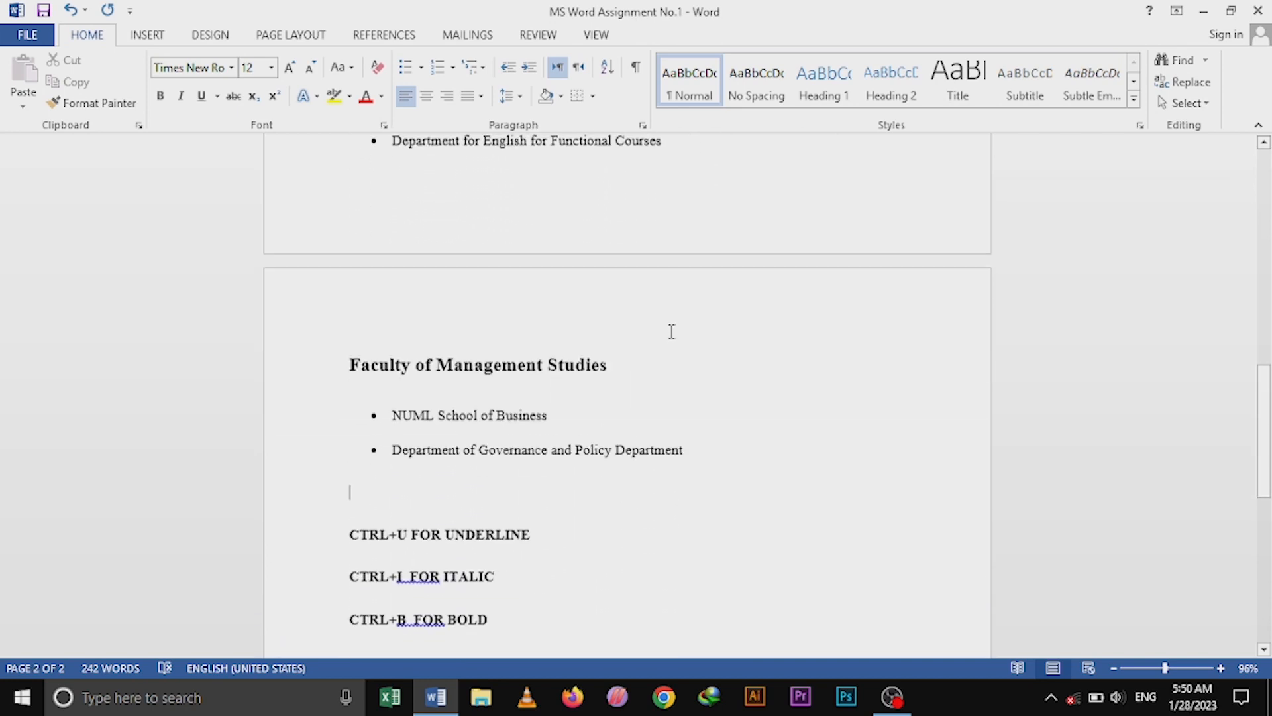
{"action": "scroll", "coordinate": [672, 332], "scroll_direction": "up", "scroll_amount": 7}
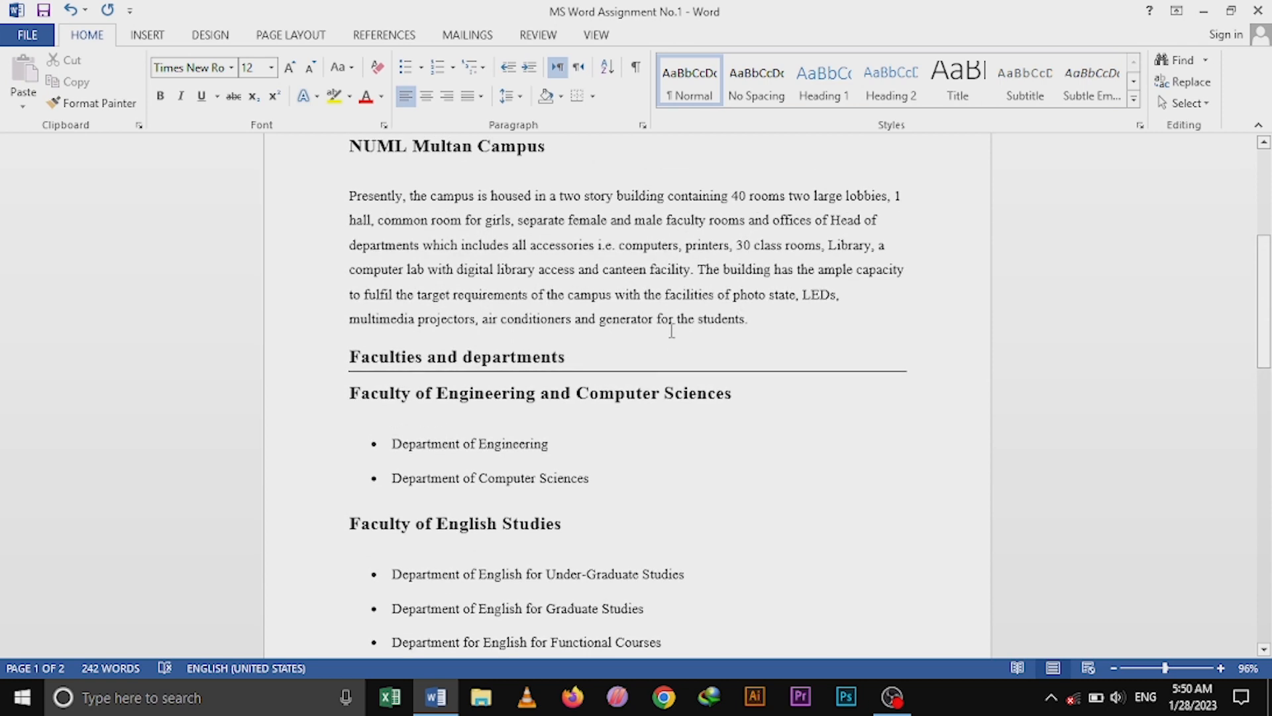
{"action": "scroll", "coordinate": [671, 331], "scroll_direction": "up", "scroll_amount": 5}
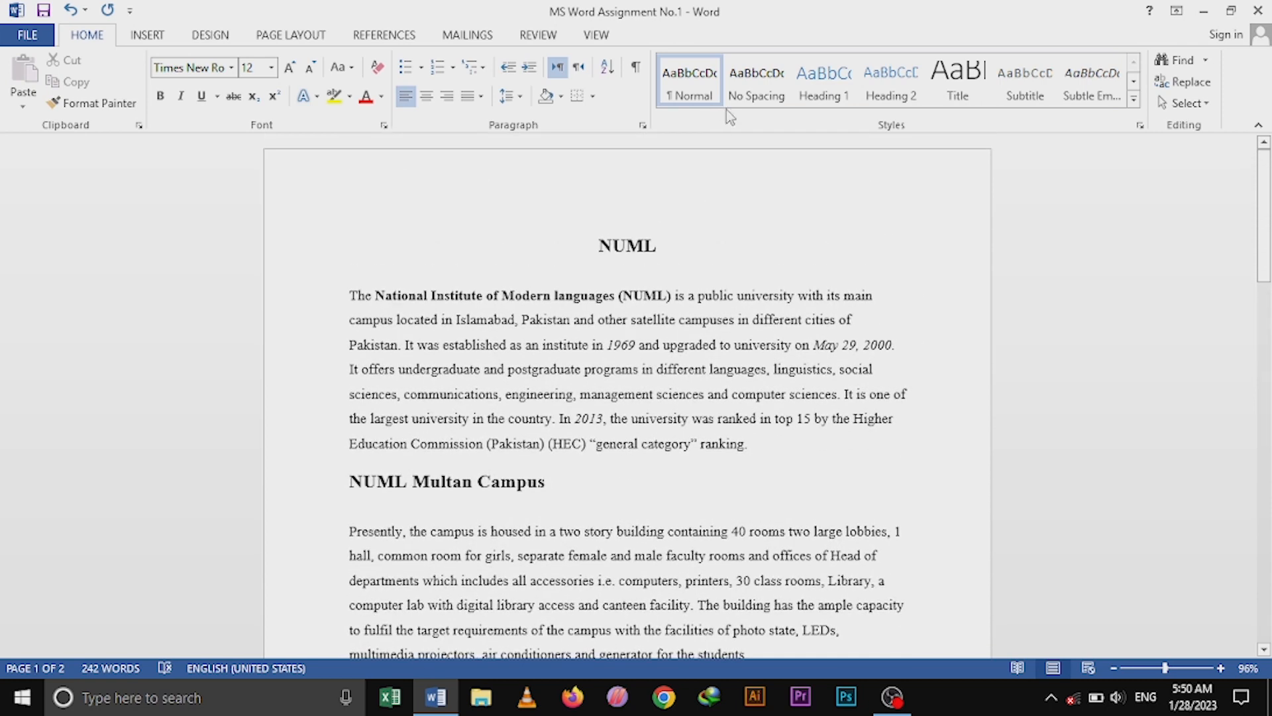
{"action": "scroll", "coordinate": [553, 236], "scroll_direction": "down", "scroll_amount": 1}
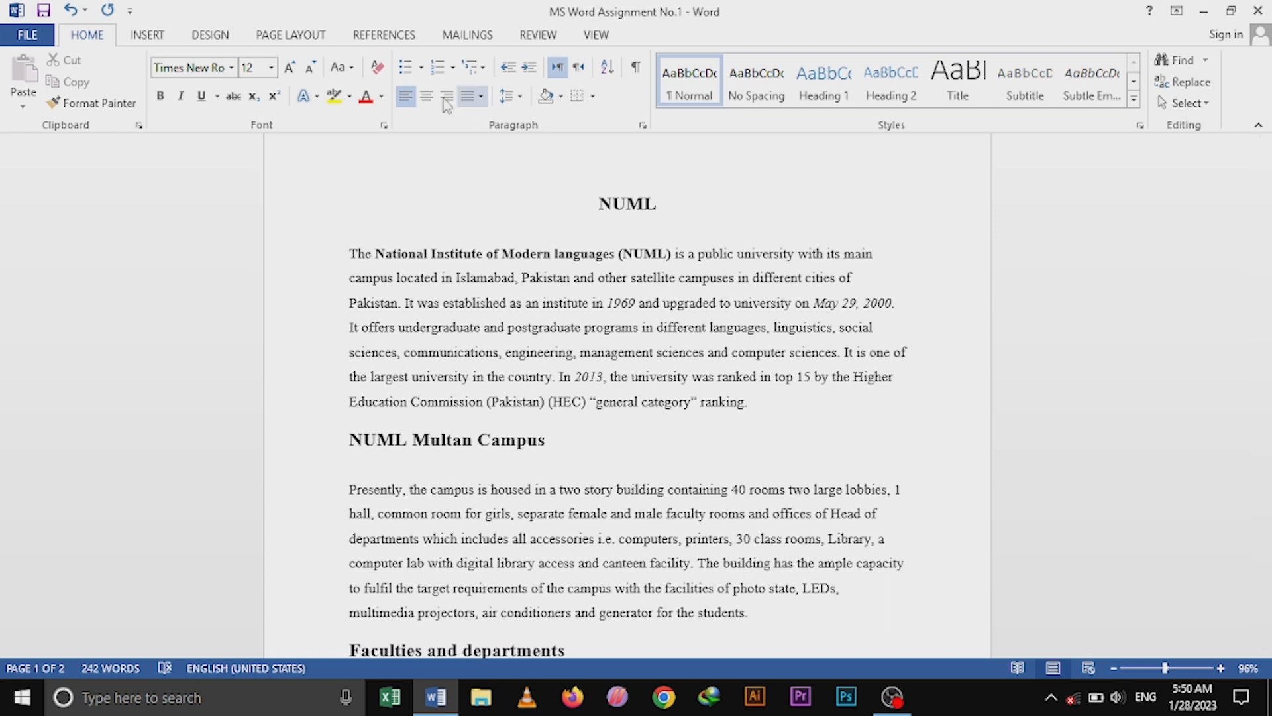
Create a new blank document
{"action": "left_click", "coordinate": [149, 39]}
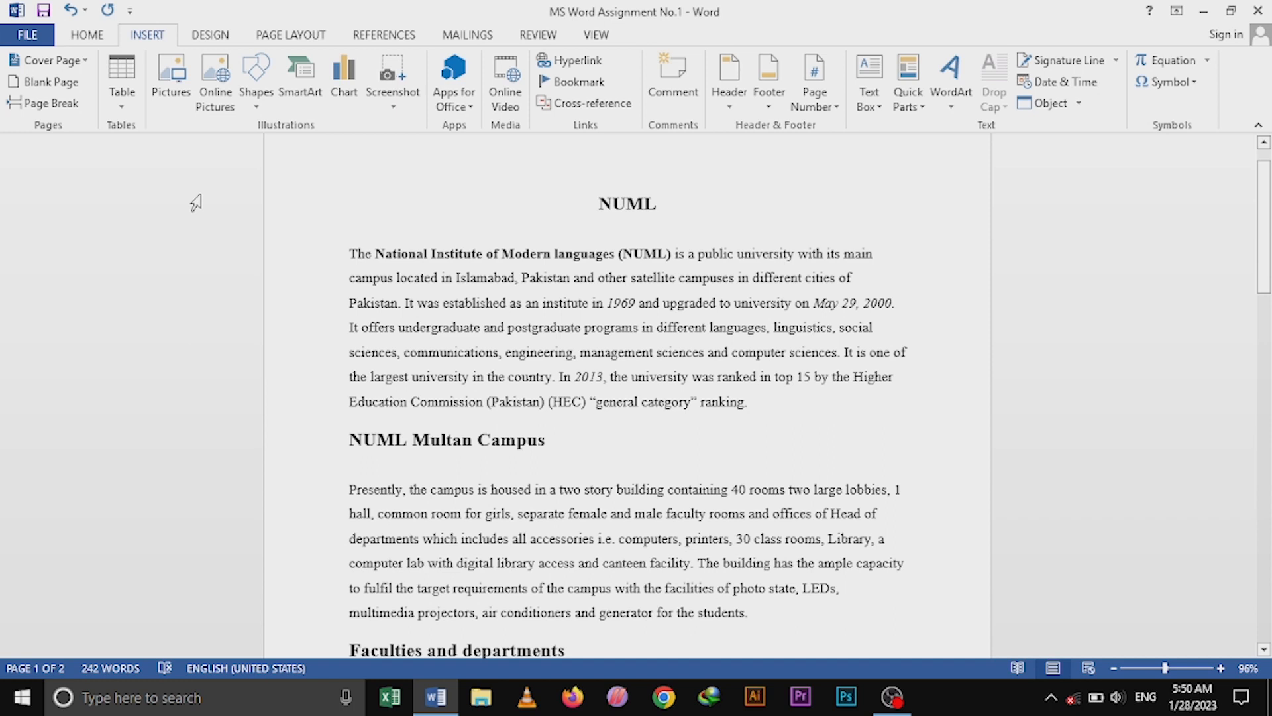
{"action": "key", "text": "ctrl+n"}
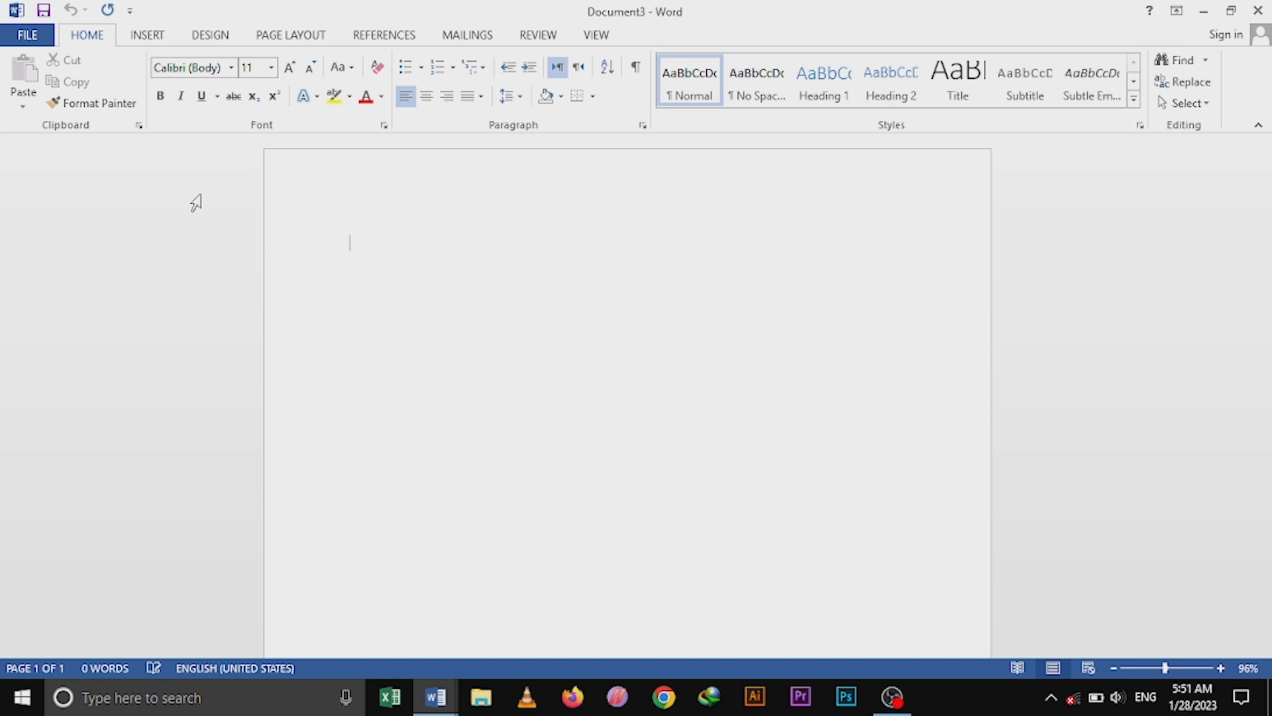
{"action": "left_click", "coordinate": [23, 9]}
{"action": "left_click", "coordinate": [64, 286]}
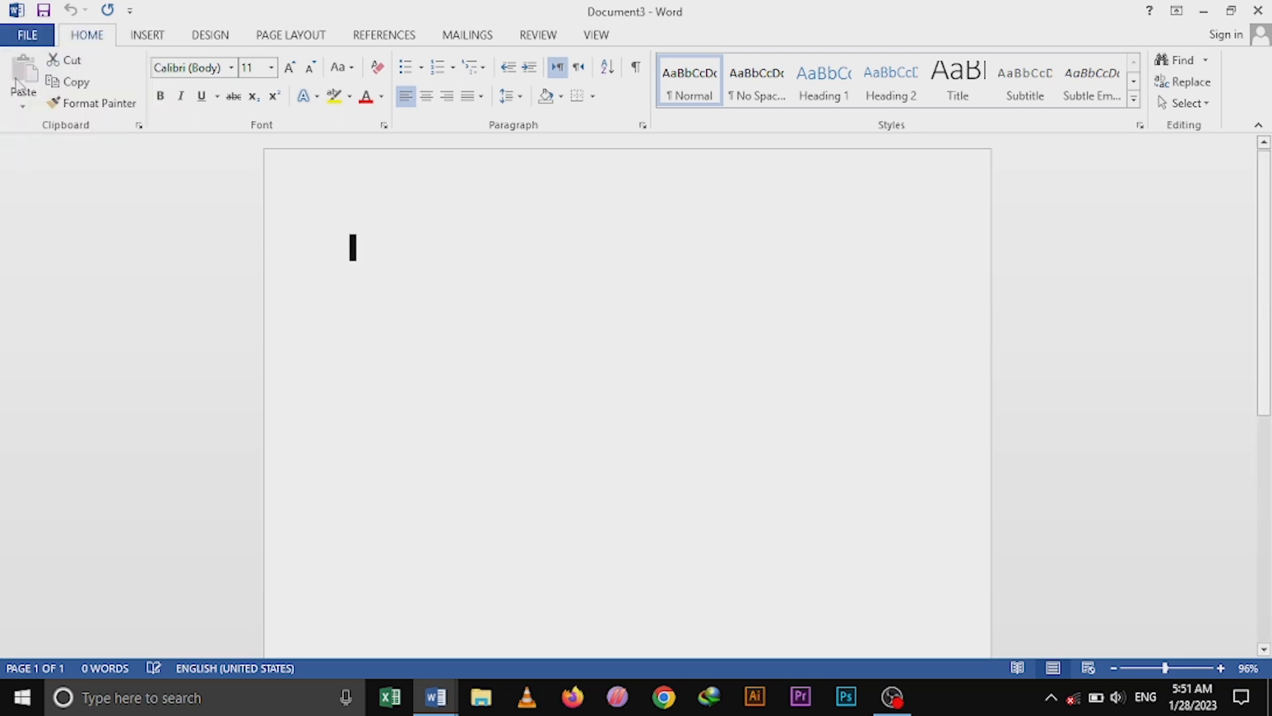
{"action": "left_click", "coordinate": [26, 33]}
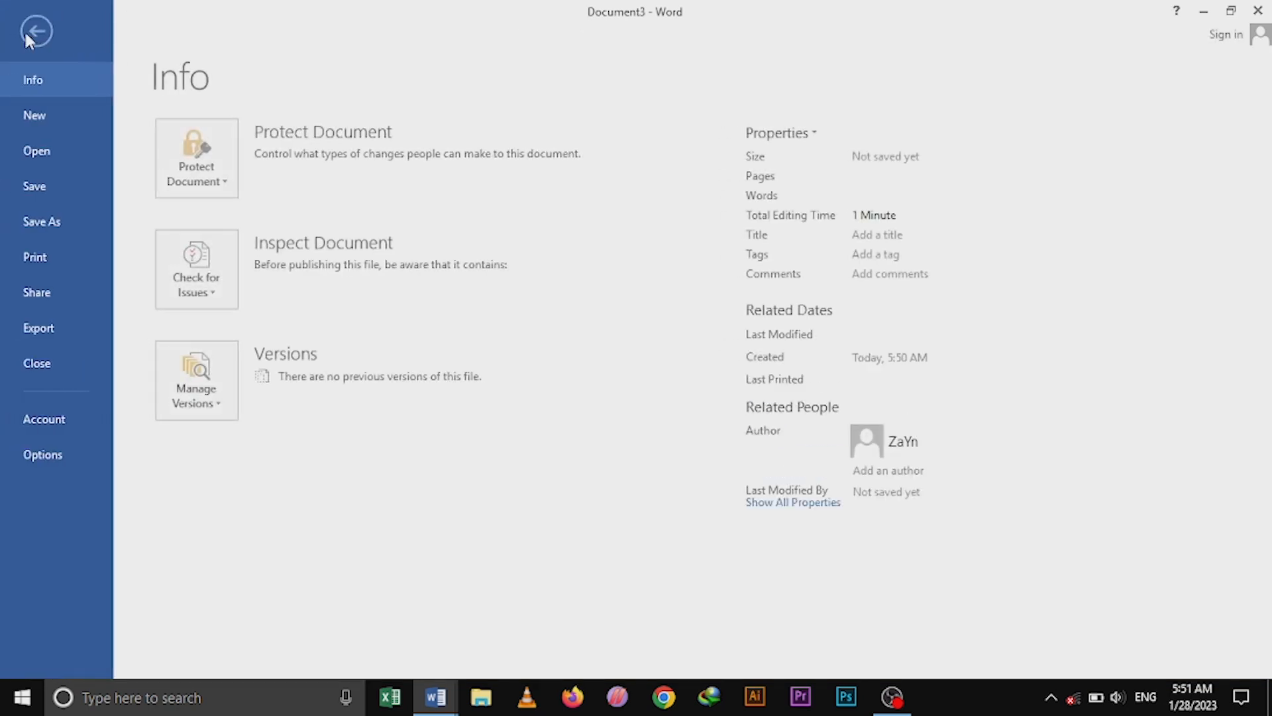
{"action": "left_click", "coordinate": [24, 111]}
{"action": "left_click", "coordinate": [306, 328]}
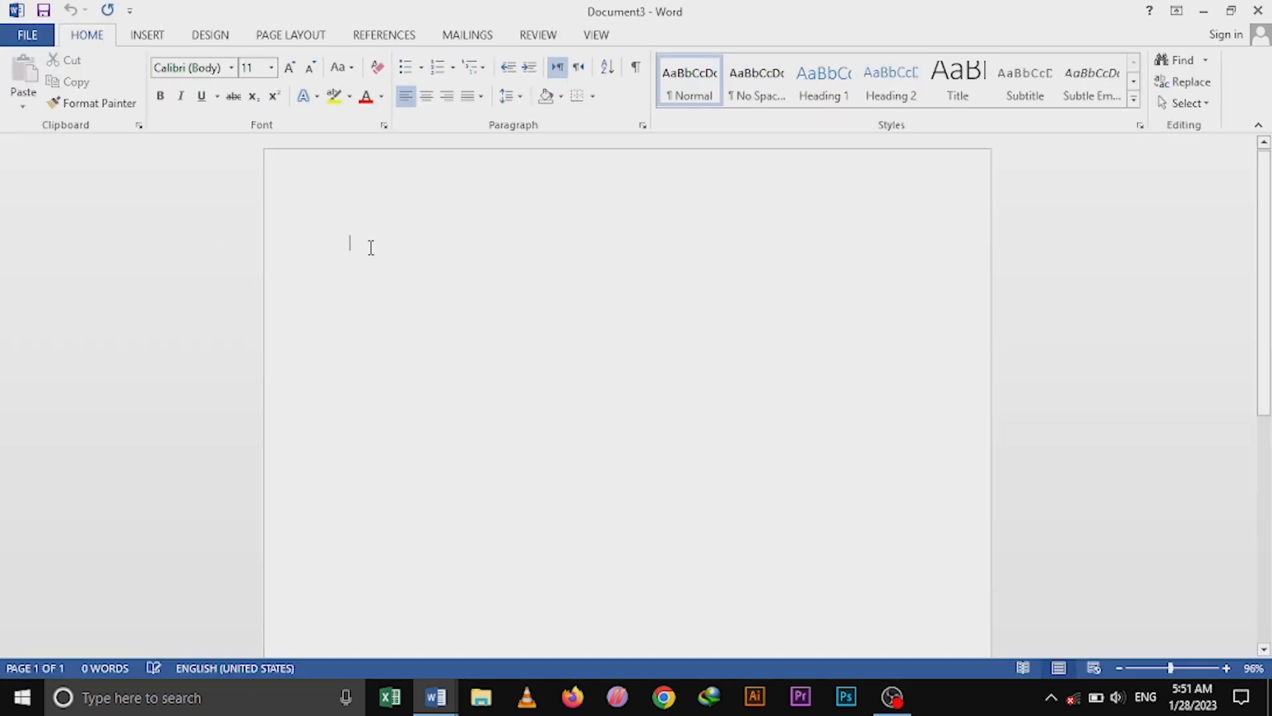
Draw a freehand table frame about 6.9" wide and 4.16" high on the blank page
{"action": "left_click", "coordinate": [147, 38]}
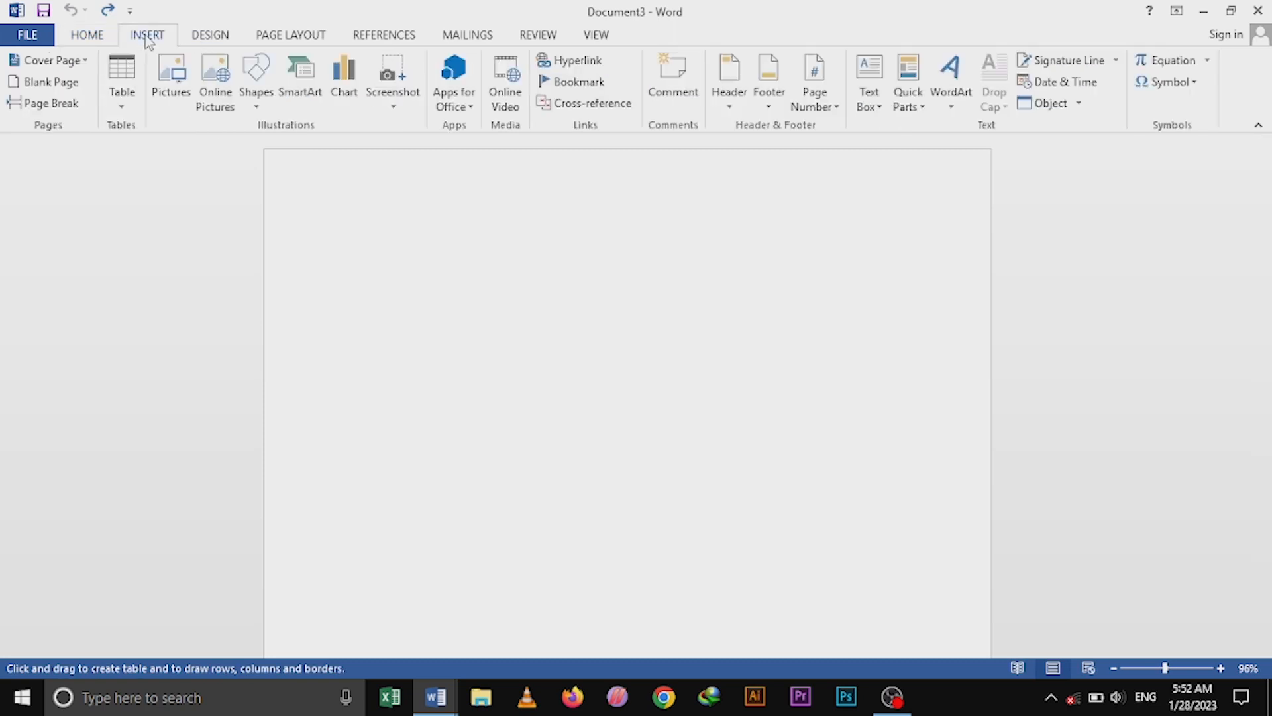
{"action": "left_click", "coordinate": [126, 100]}
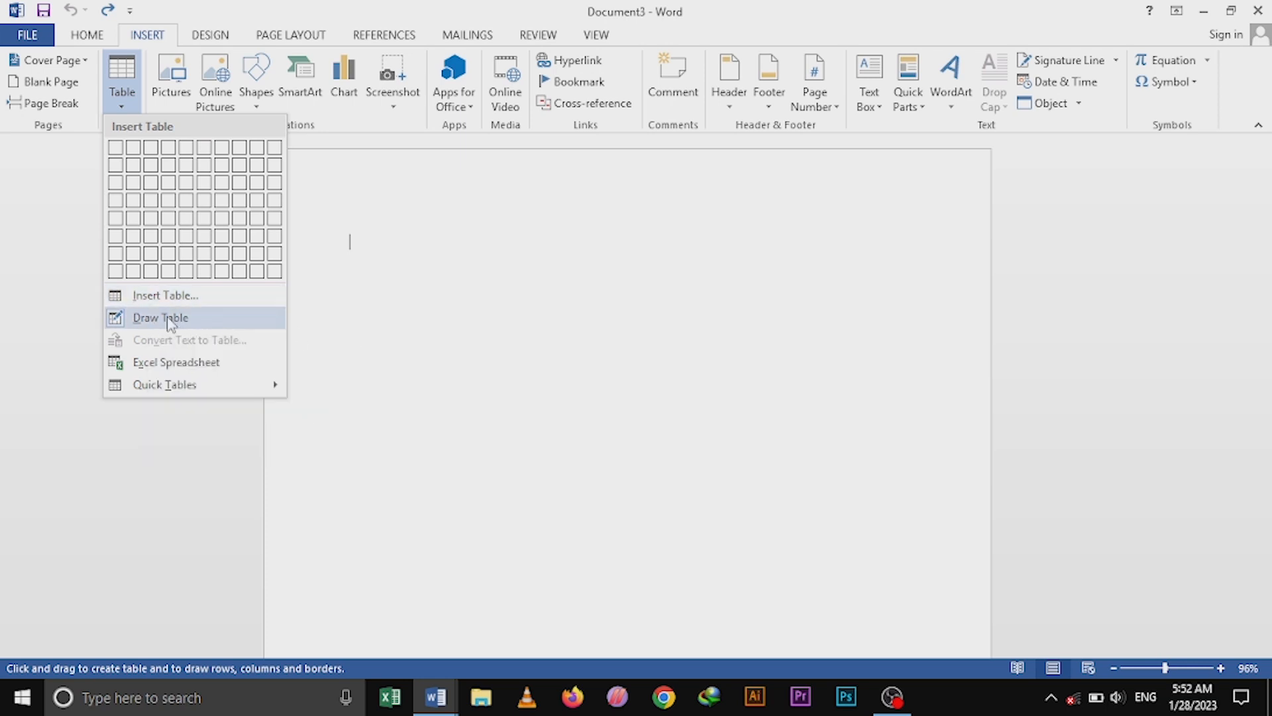
{"action": "key", "text": "Escape"}
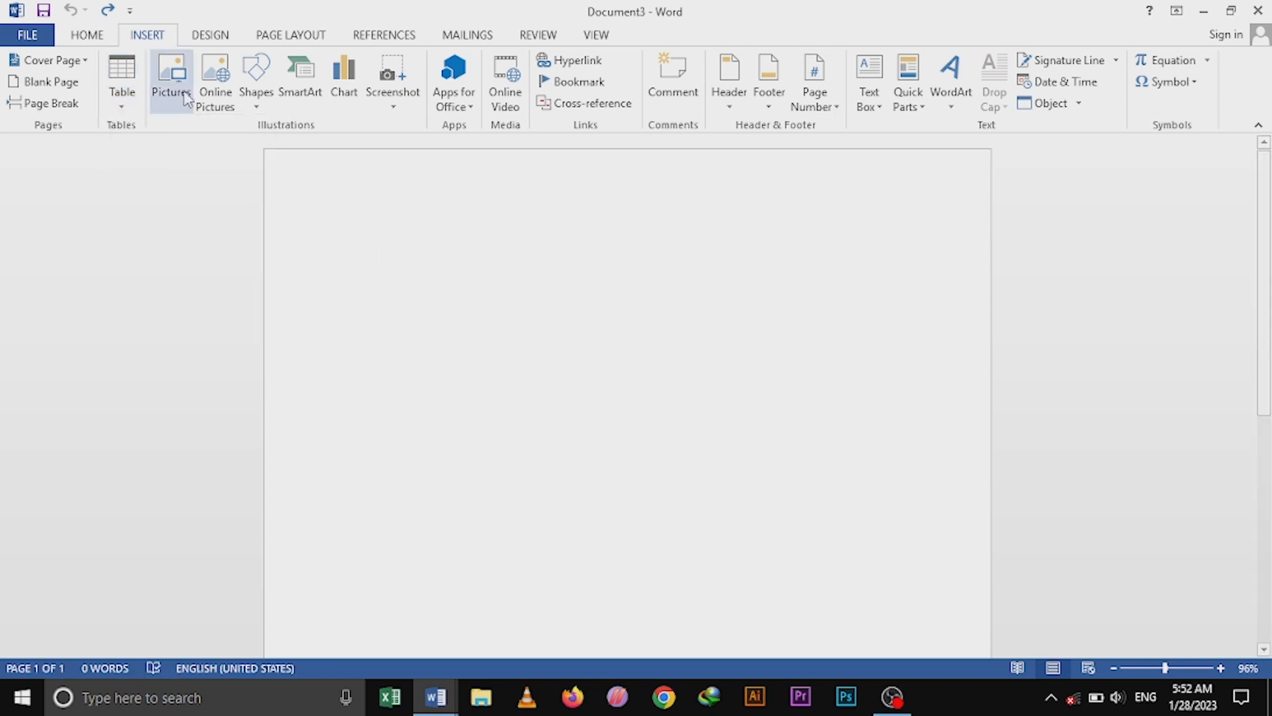
{"action": "left_click", "coordinate": [135, 89]}
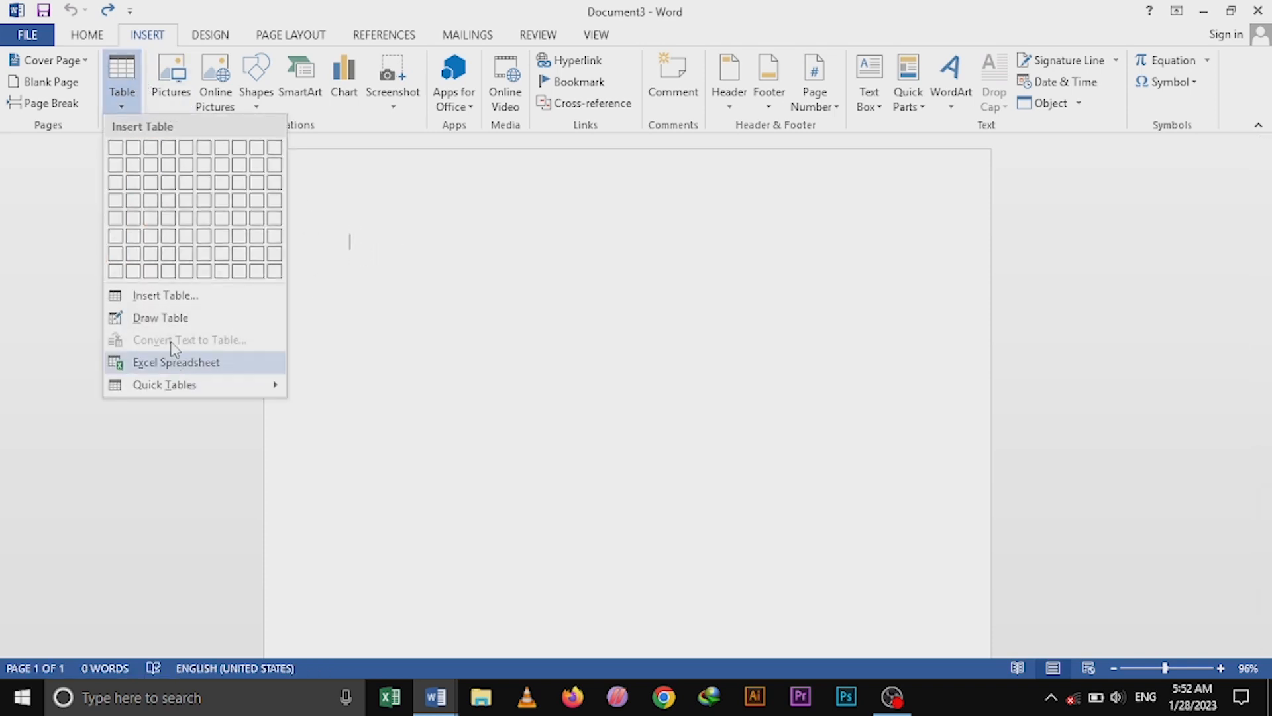
{"action": "left_click", "coordinate": [166, 318]}
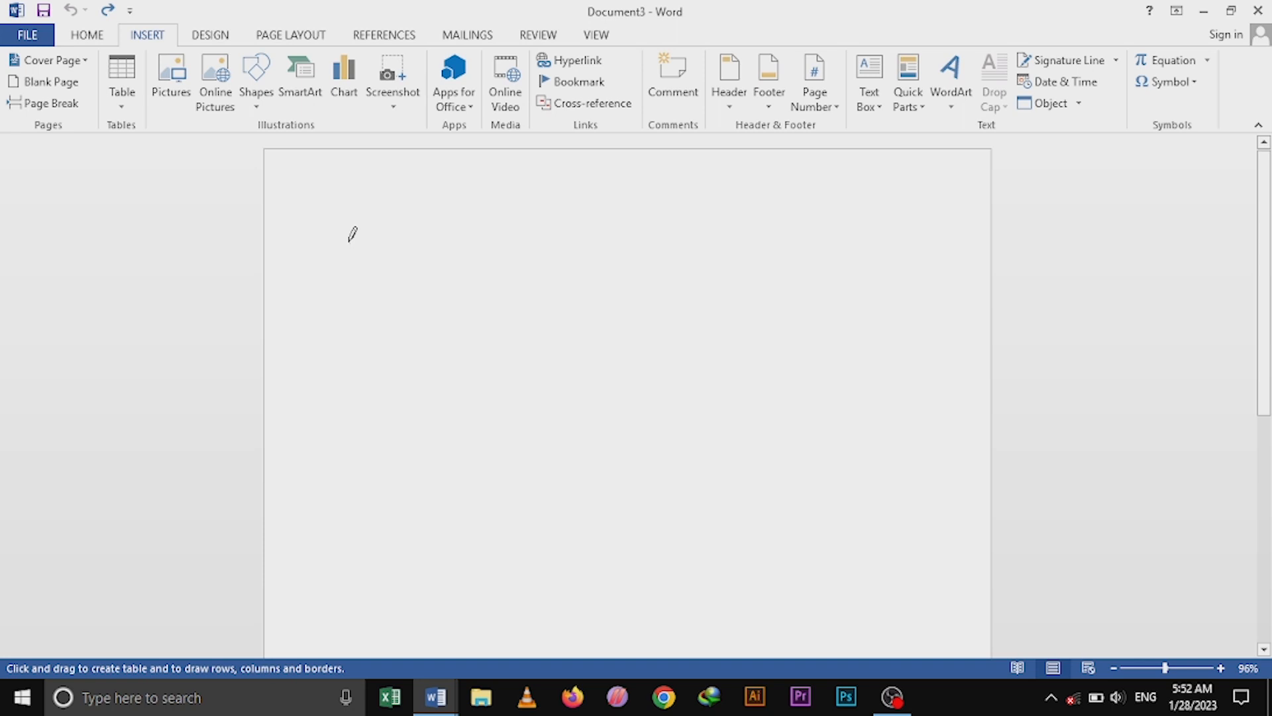
{"action": "mouse_move", "coordinate": [350, 243]}
{"action": "left_mouse_down"}
{"action": "mouse_move", "coordinate": [421, 325]}
{"action": "mouse_move", "coordinate": [588, 463]}
{"action": "mouse_move", "coordinate": [756, 540]}
{"action": "mouse_move", "coordinate": [941, 599]}
{"action": "left_mouse_up"}
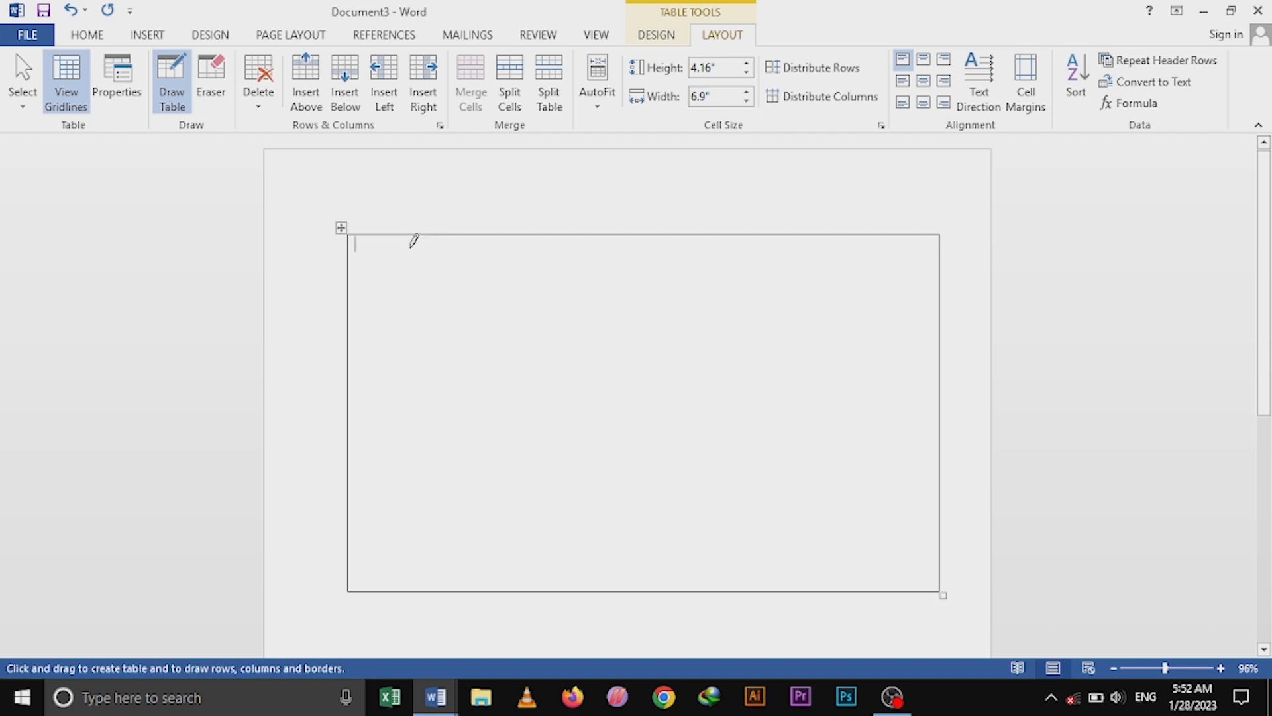
Draw five horizontal dividers across the upper part of the table frame, undoing the stray nested table
{"action": "mouse_move", "coordinate": [370, 253]}
{"action": "left_mouse_down"}
{"action": "mouse_move", "coordinate": [411, 261]}
{"action": "mouse_move", "coordinate": [453, 300]}
{"action": "mouse_move", "coordinate": [509, 276]}
{"action": "mouse_move", "coordinate": [511, 261]}
{"action": "left_mouse_up"}
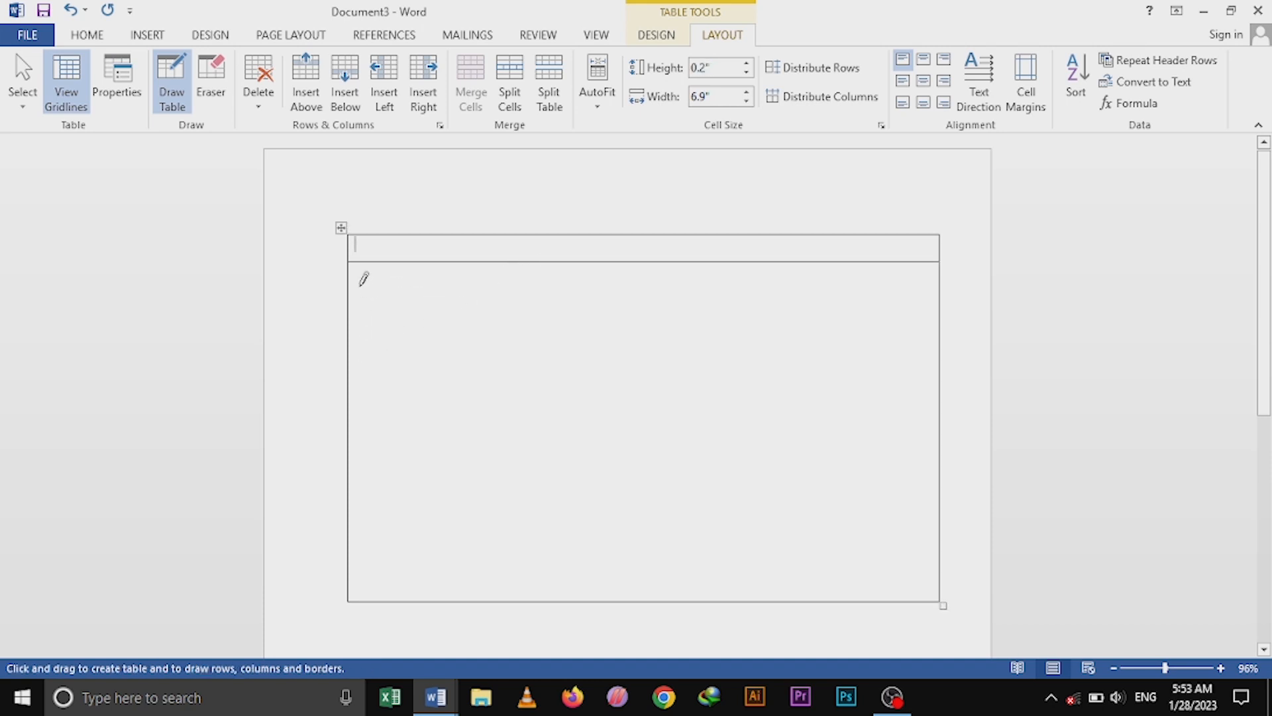
{"action": "left_click_drag", "start_coordinate": [355, 285], "coordinate": [510, 295]}
{"action": "left_click_drag", "start_coordinate": [358, 356], "coordinate": [651, 383]}
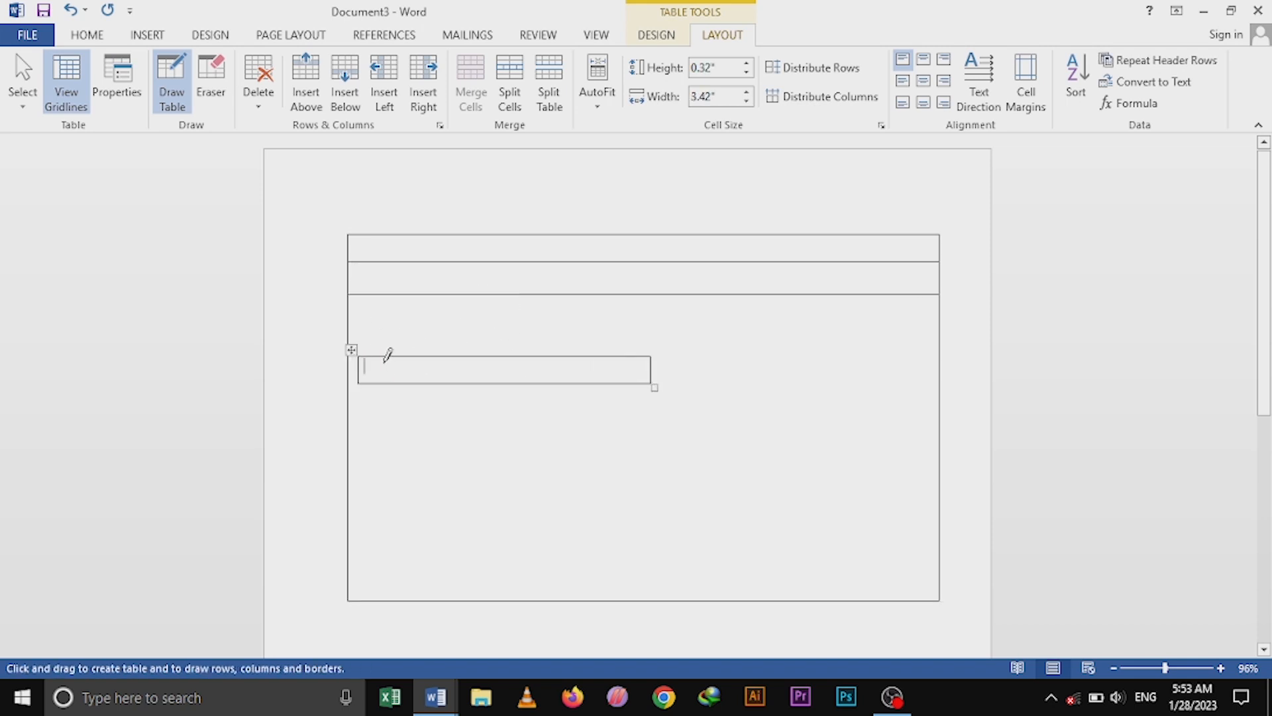
{"action": "key", "text": "ctrl+z"}
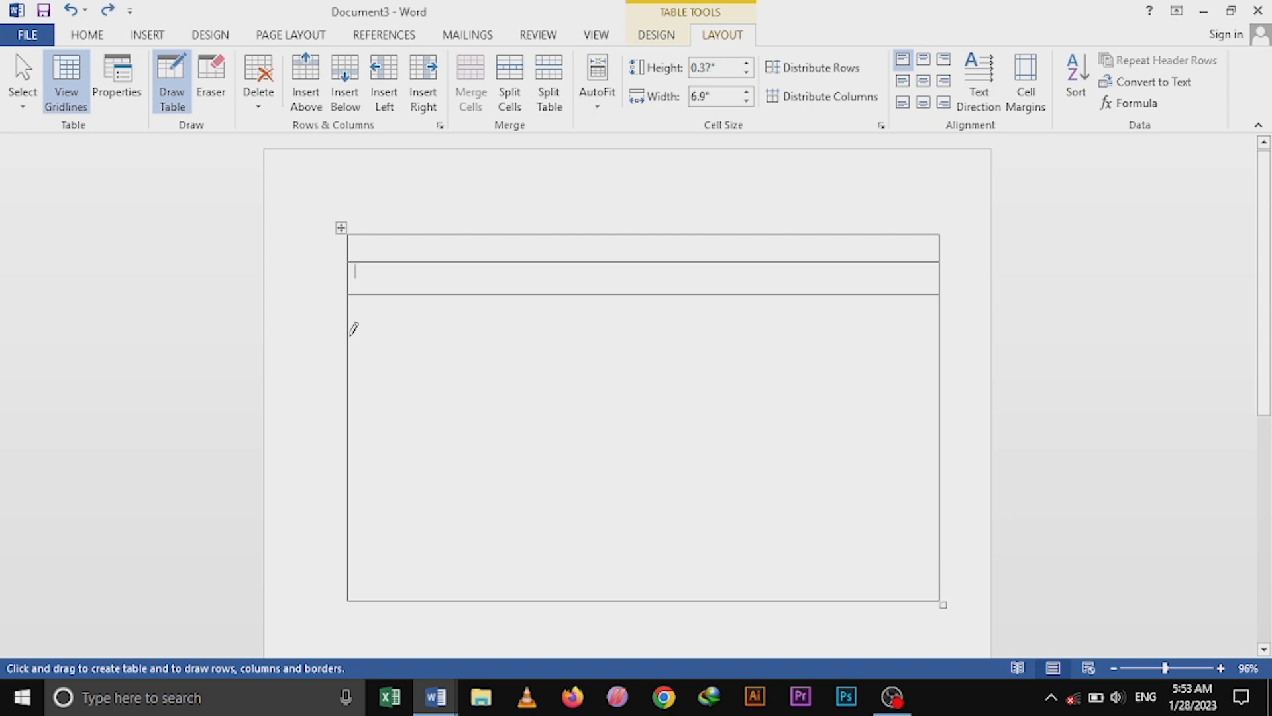
{"action": "left_click_drag", "start_coordinate": [354, 329], "coordinate": [563, 335]}
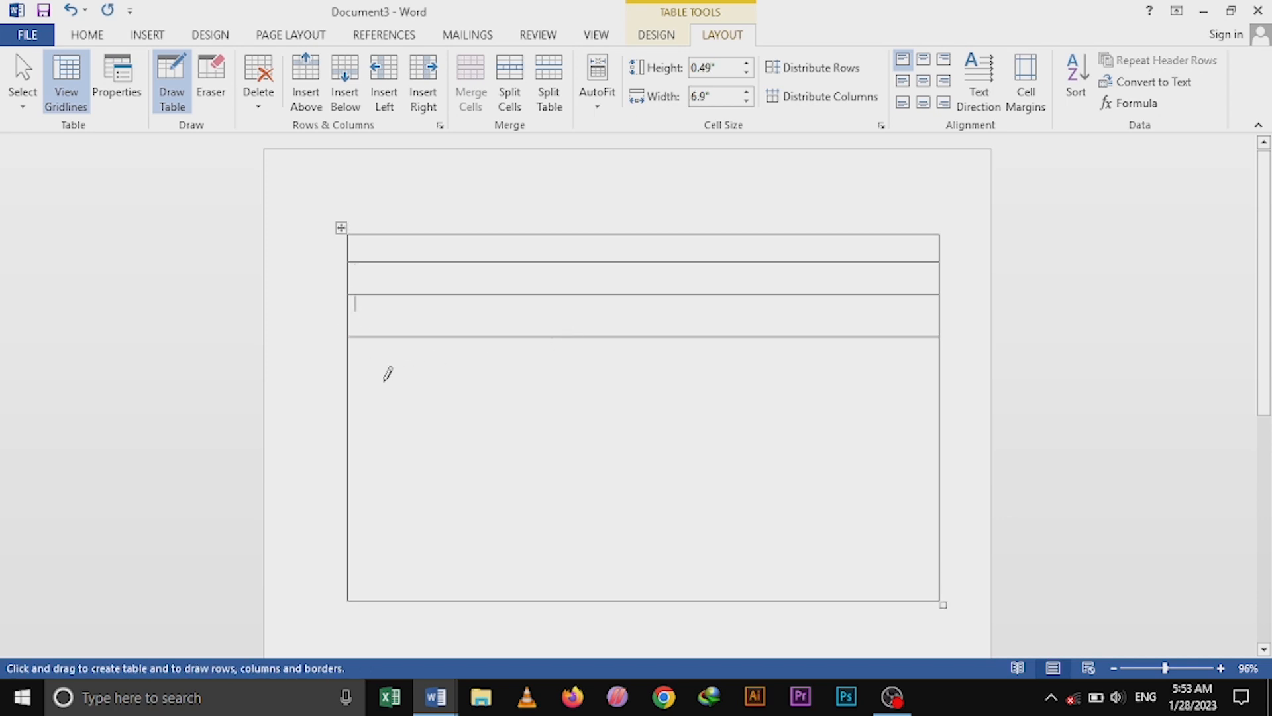
{"action": "left_click_drag", "start_coordinate": [351, 370], "coordinate": [560, 372]}
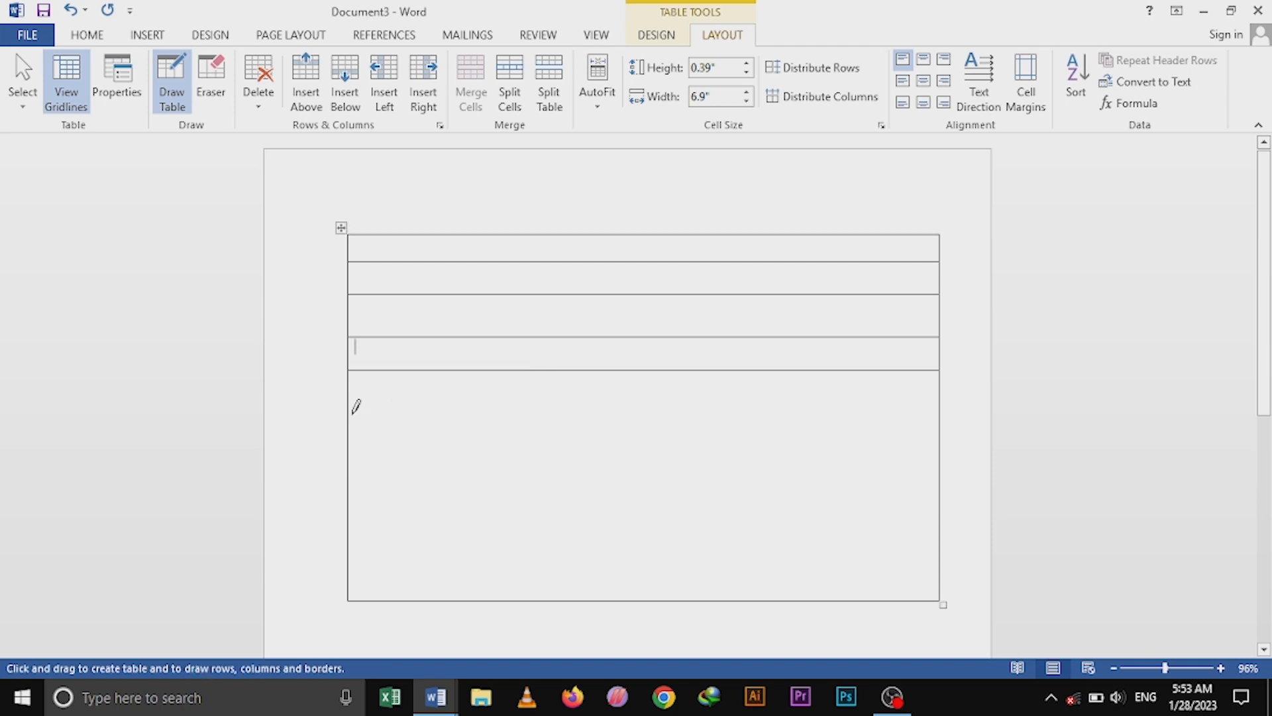
{"action": "left_click_drag", "start_coordinate": [353, 412], "coordinate": [599, 412]}
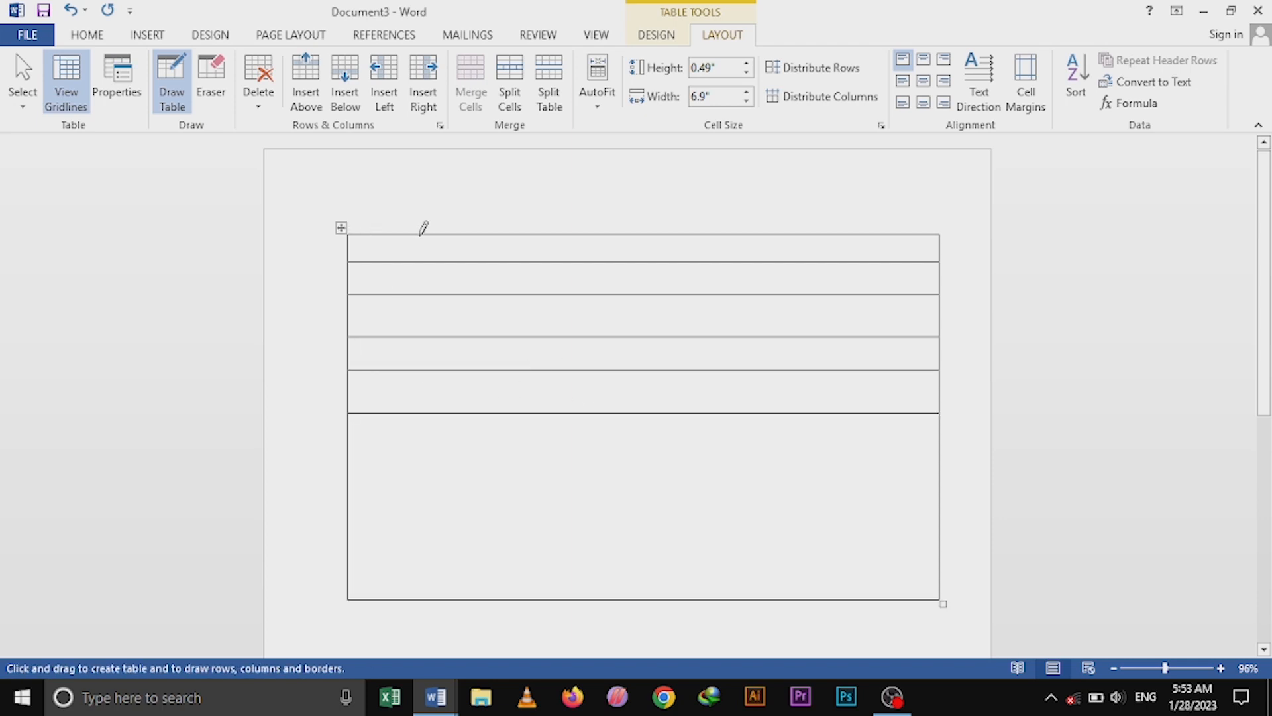
Draw nine vertical dividers at uneven spacing through all rows of the drawn table
{"action": "left_click_drag", "start_coordinate": [422, 230], "coordinate": [435, 438]}
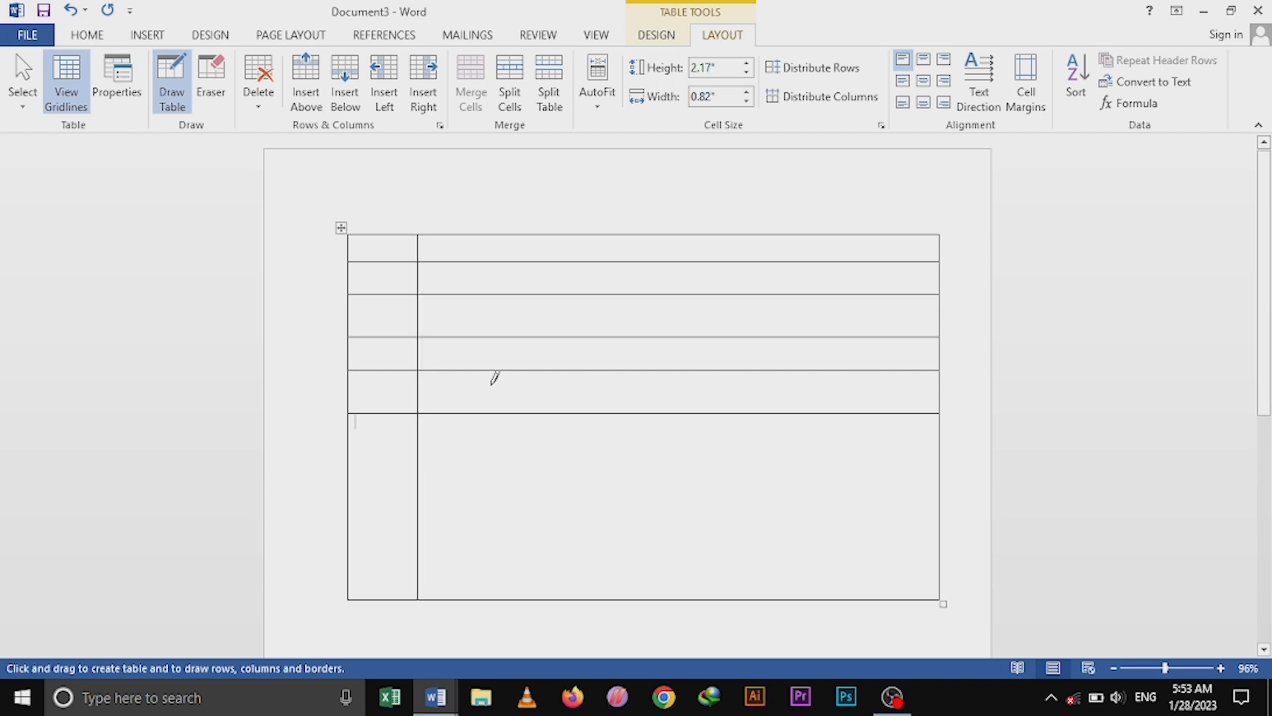
{"action": "mouse_move", "coordinate": [523, 235]}
{"action": "left_mouse_down"}
{"action": "mouse_move", "coordinate": [548, 384]}
{"action": "mouse_move", "coordinate": [526, 497]}
{"action": "left_mouse_up"}
{"action": "left_click_drag", "start_coordinate": [635, 237], "coordinate": [642, 463]}
{"action": "left_click_drag", "start_coordinate": [730, 241], "coordinate": [721, 560]}
{"action": "left_click_drag", "start_coordinate": [790, 239], "coordinate": [795, 583]}
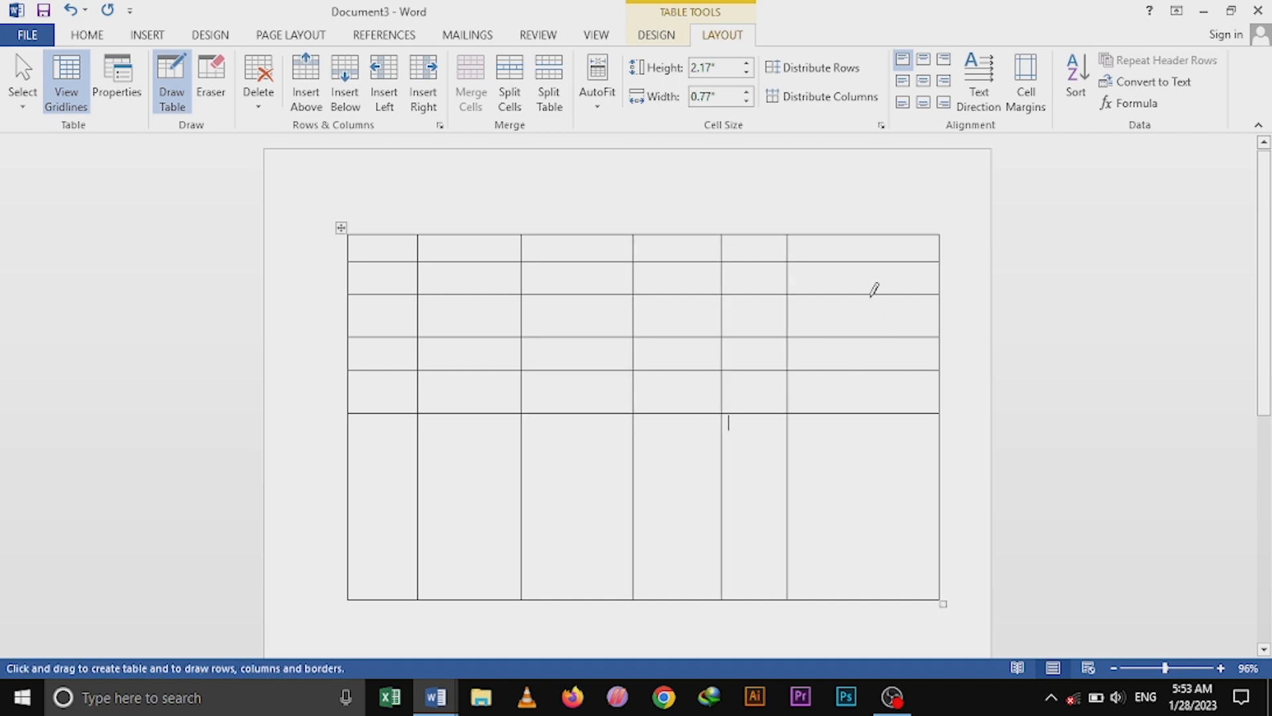
{"action": "left_click_drag", "start_coordinate": [865, 241], "coordinate": [870, 549]}
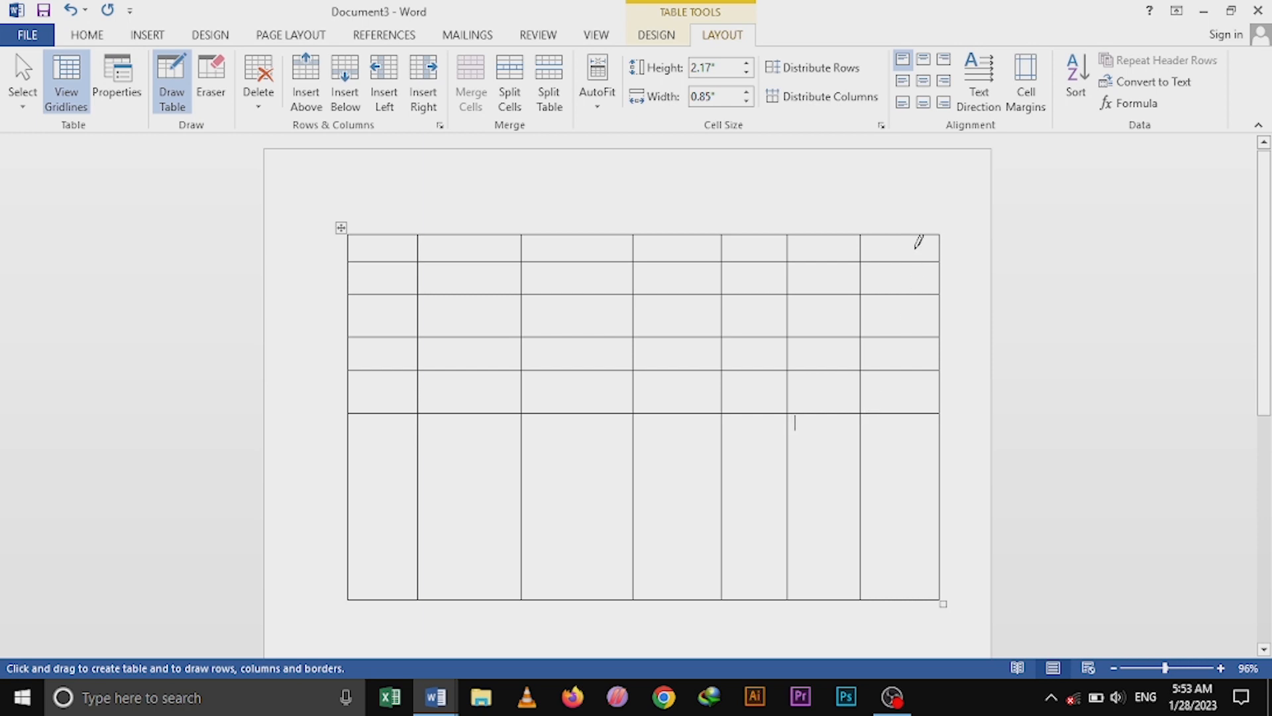
{"action": "left_click_drag", "start_coordinate": [918, 242], "coordinate": [925, 564]}
{"action": "left_click_drag", "start_coordinate": [836, 237], "coordinate": [838, 565]}
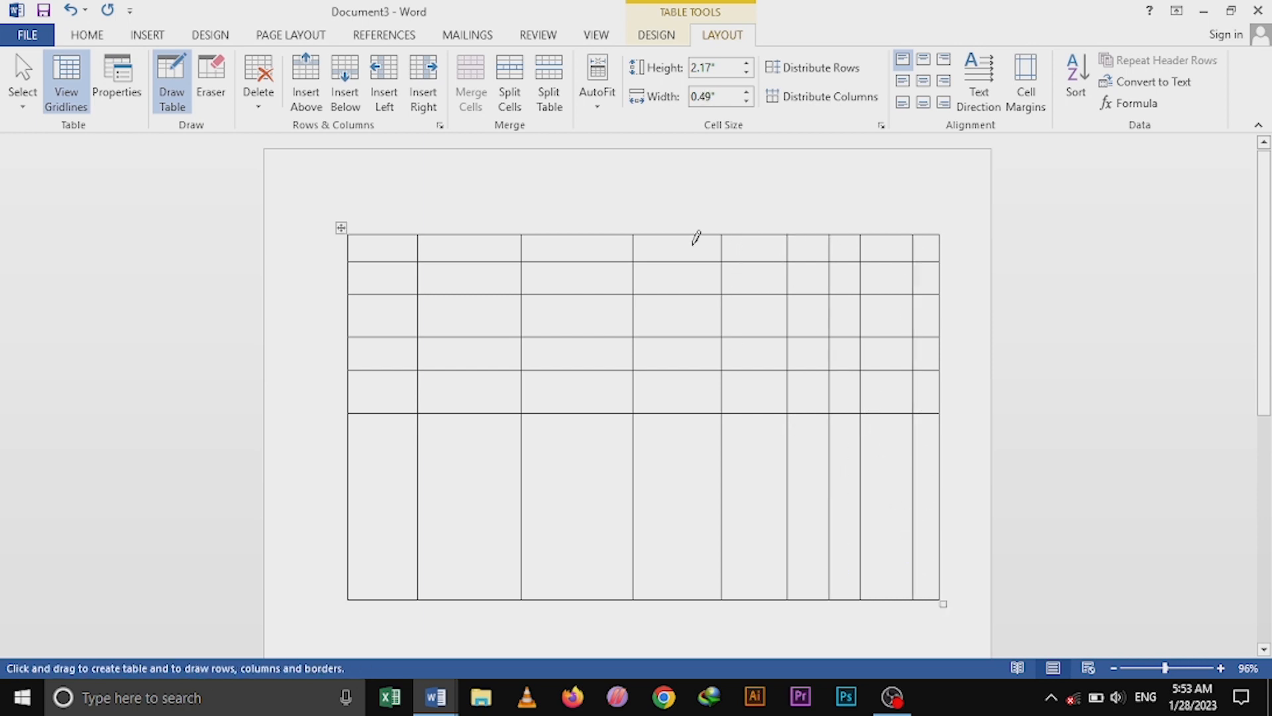
{"action": "left_click_drag", "start_coordinate": [745, 233], "coordinate": [736, 533]}
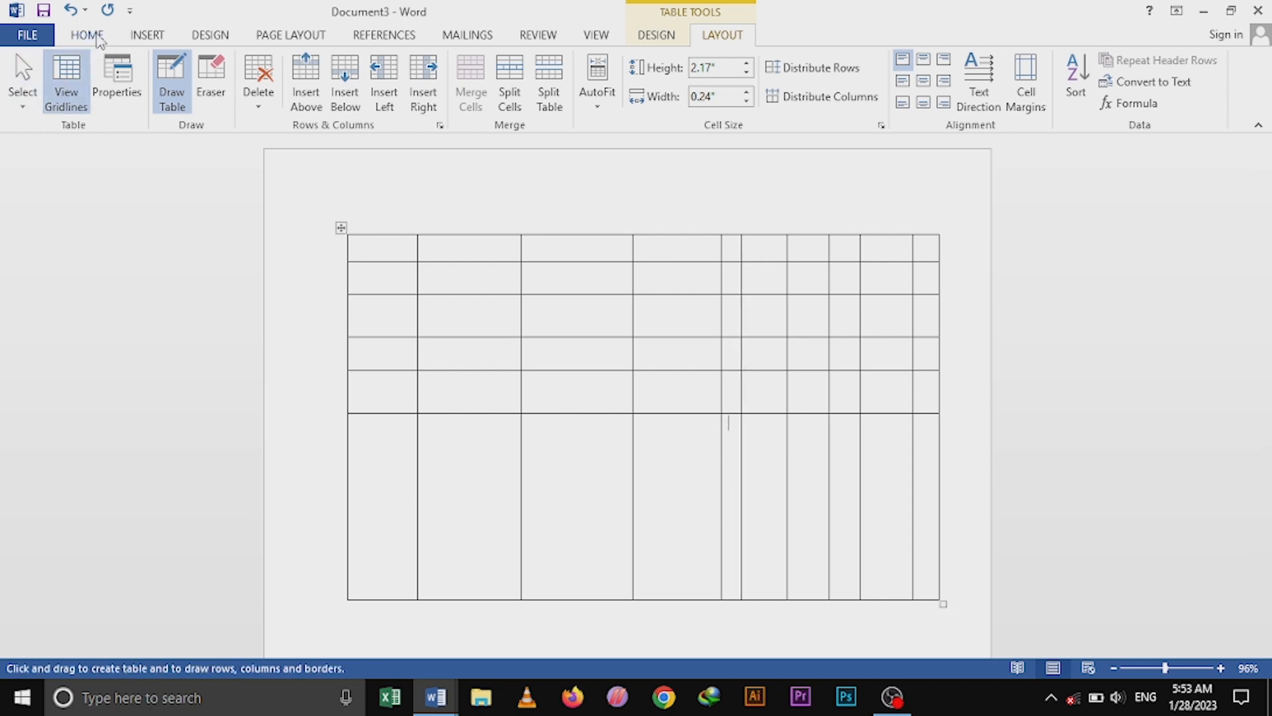
Delete the entire hand-drawn table from the document
{"action": "left_click", "coordinate": [94, 38]}
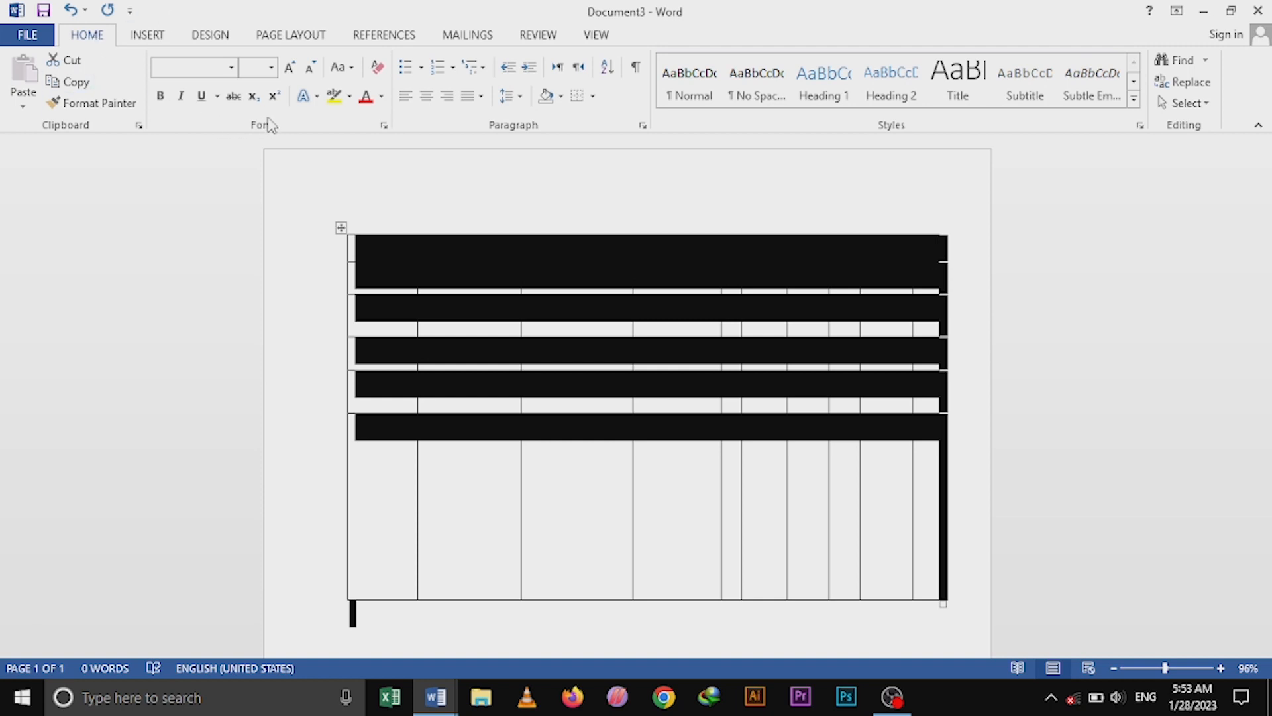
{"action": "key", "text": "Delete"}
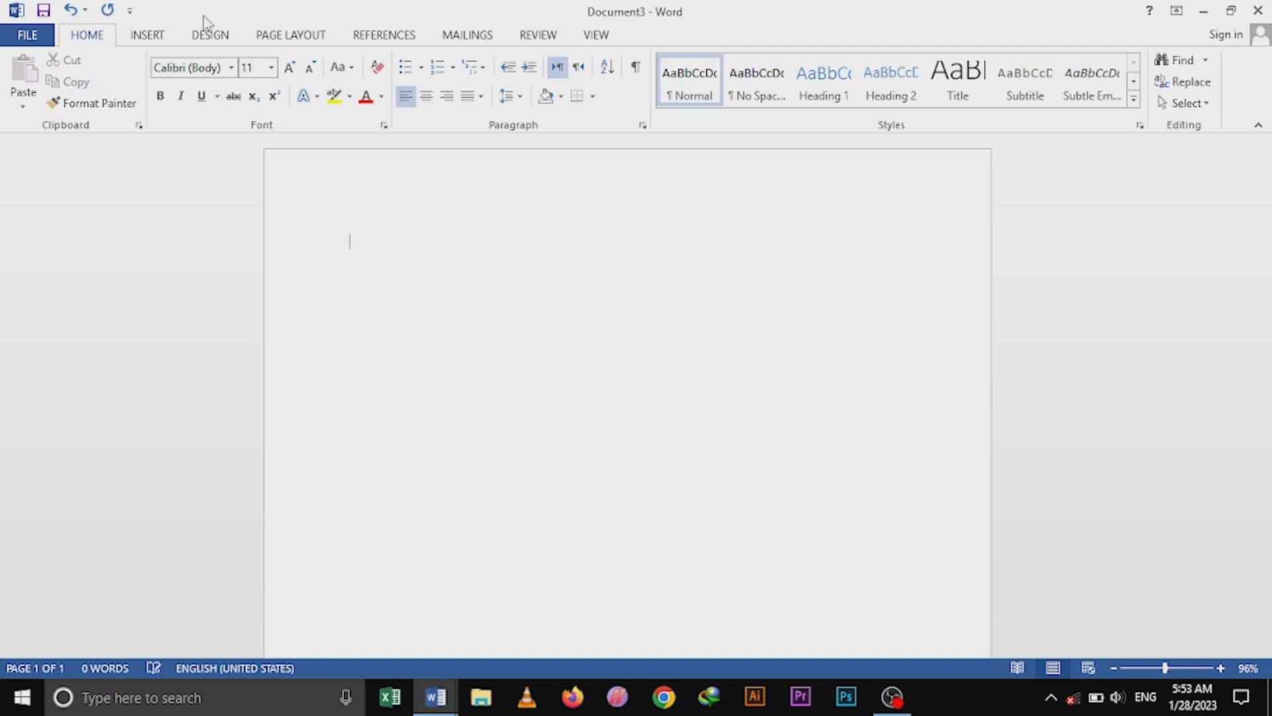
Insert a table with 5 columns and 5 rows, using automatic fixed column width
{"action": "left_click", "coordinate": [149, 37]}
{"action": "left_click", "coordinate": [132, 84]}
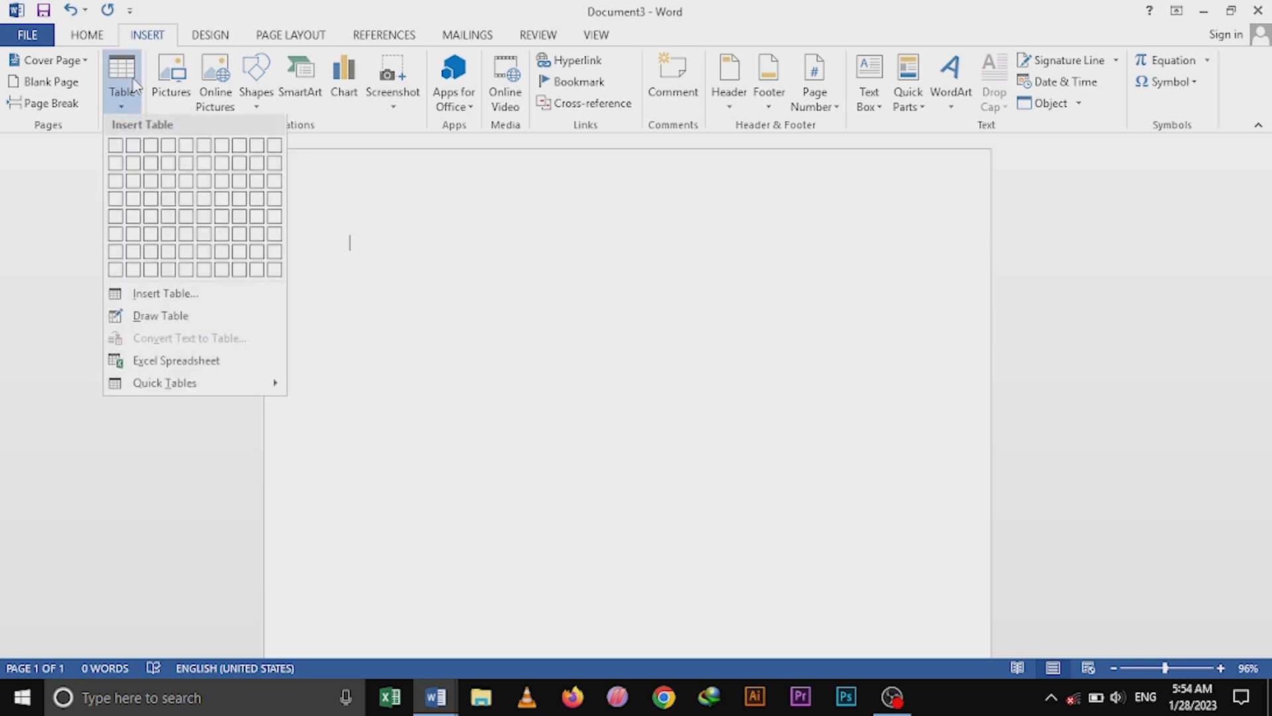
{"action": "left_click", "coordinate": [137, 297]}
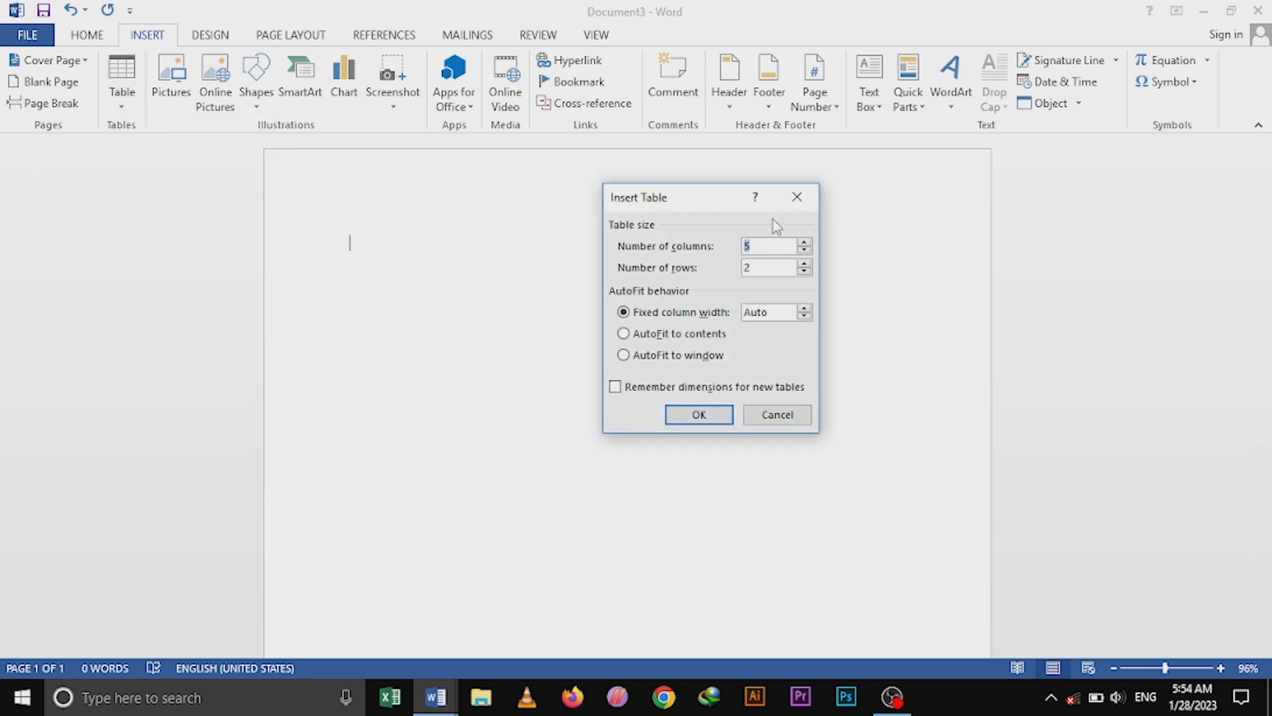
{"action": "left_click_drag", "start_coordinate": [686, 198], "coordinate": [1069, 168]}
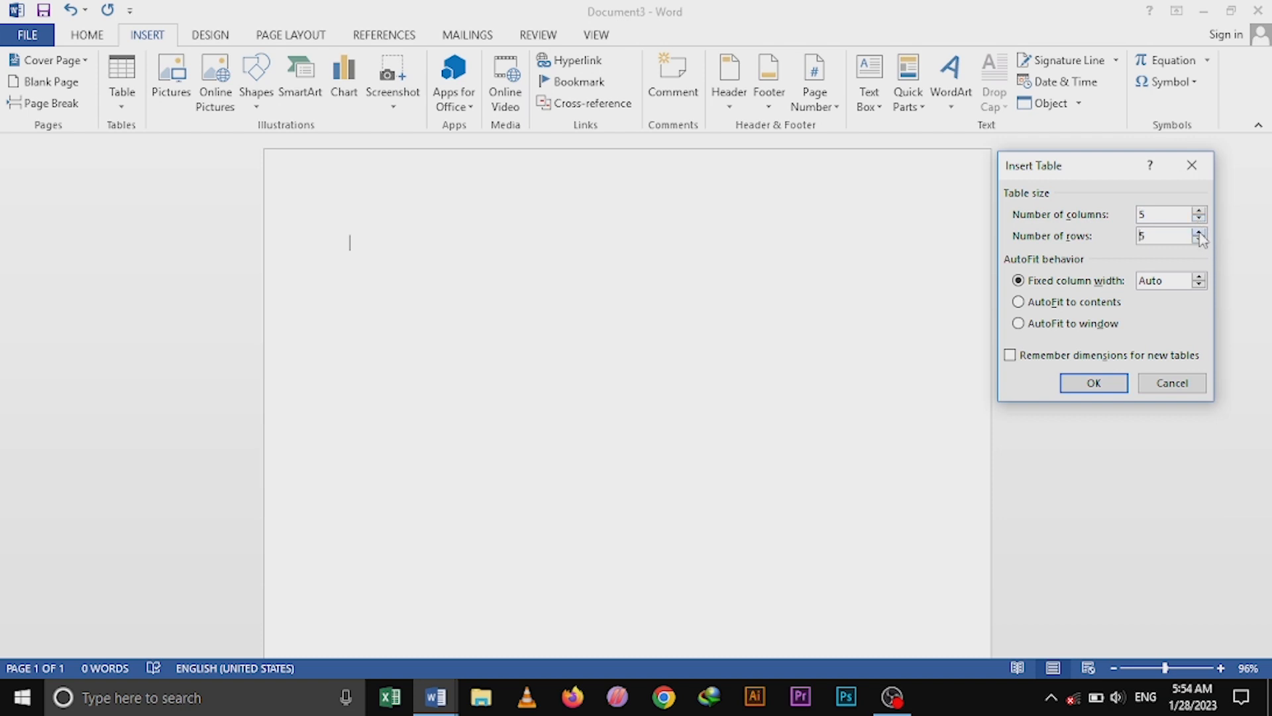
{"action": "left_click", "coordinate": [1093, 382]}
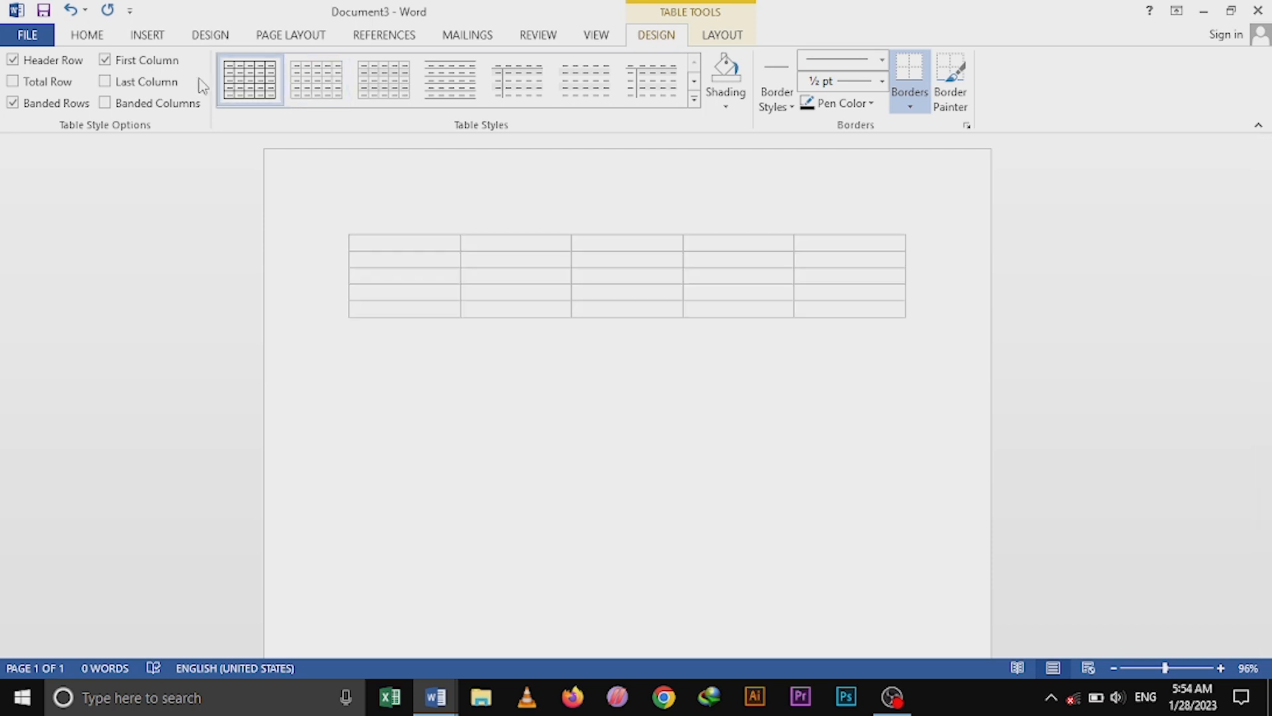
Try several plain table styles, restoring the fully bordered grid style, and choose outside borders for the first cell
{"action": "left_click", "coordinate": [324, 82]}
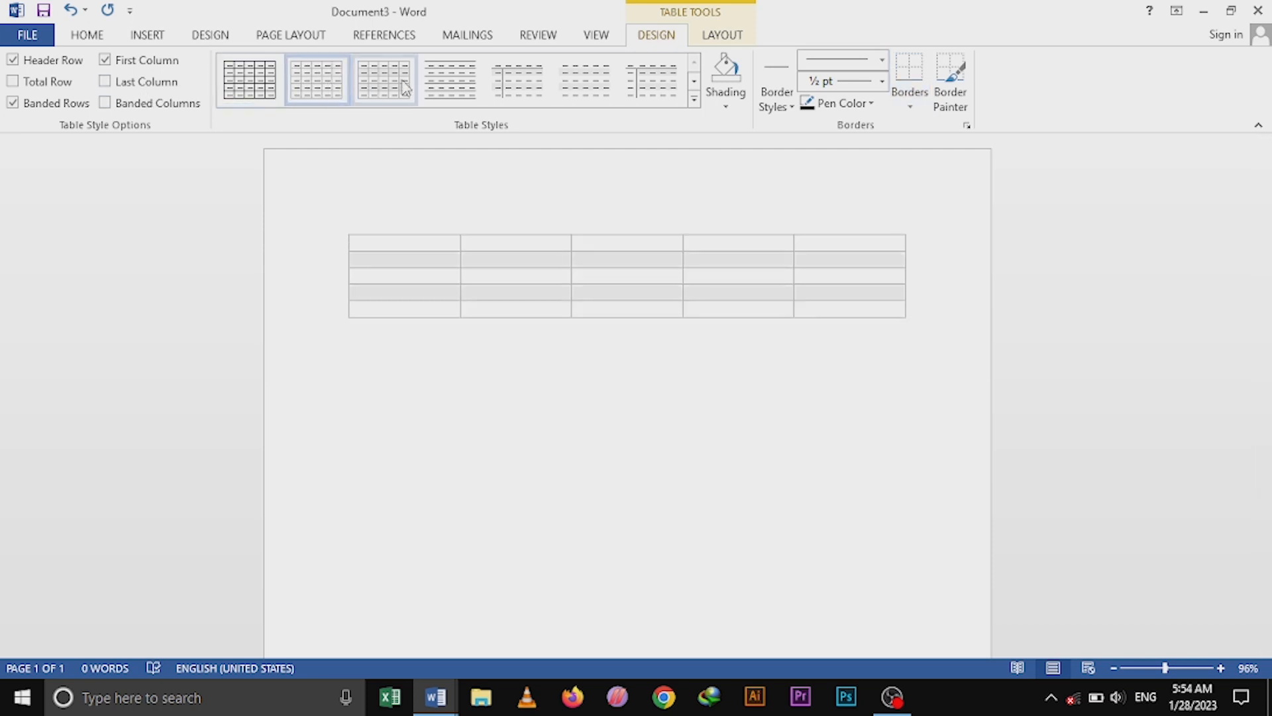
{"action": "left_click", "coordinate": [467, 78]}
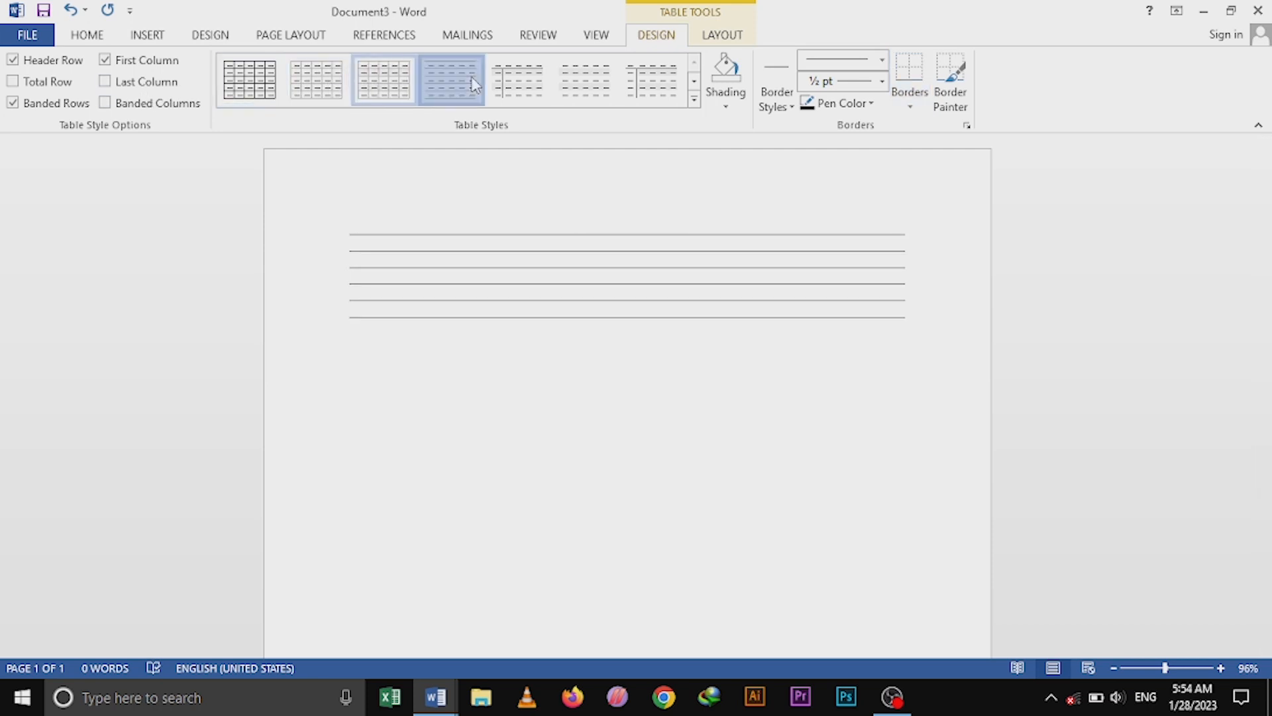
{"action": "left_click", "coordinate": [653, 83]}
{"action": "left_click", "coordinate": [249, 85]}
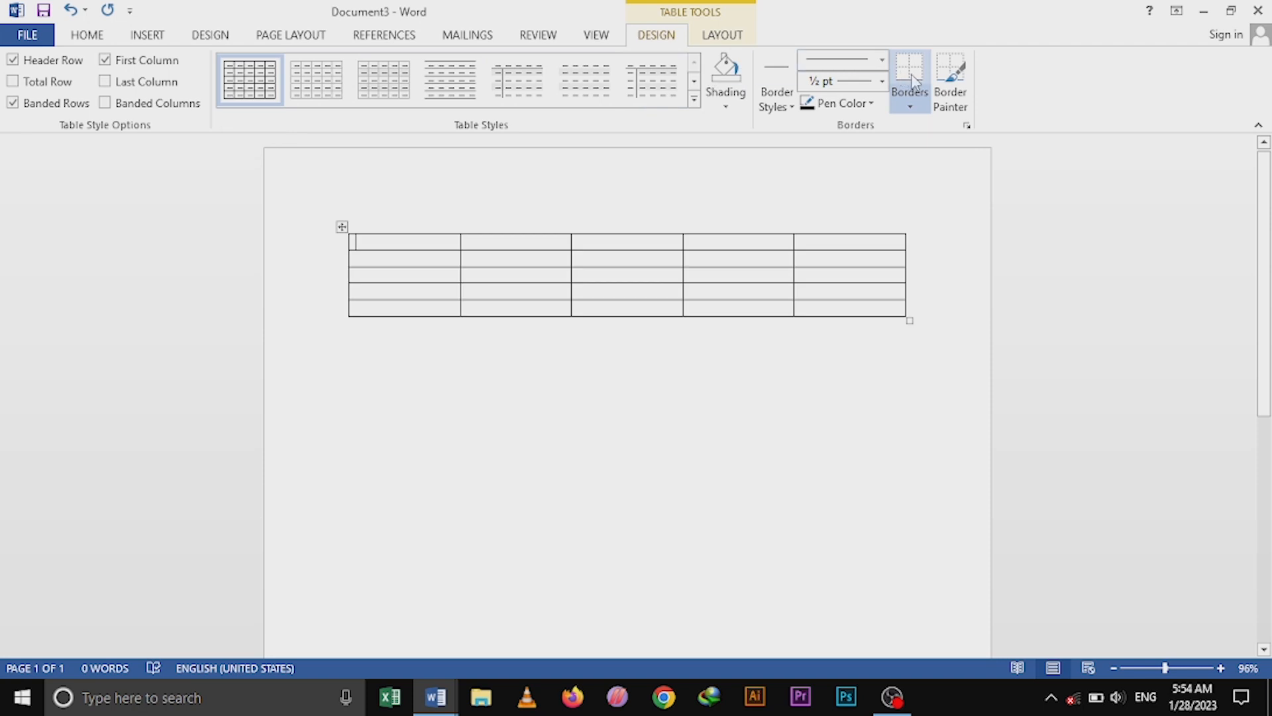
{"action": "left_click", "coordinate": [912, 105]}
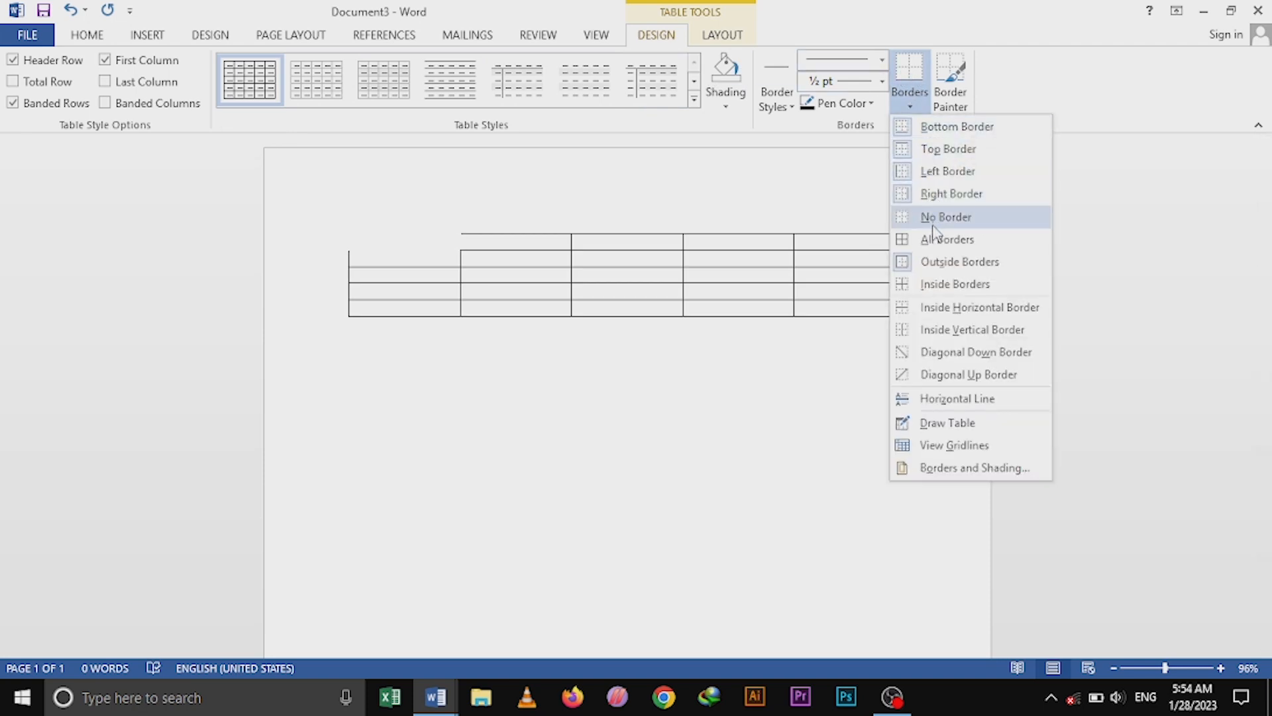
{"action": "left_click", "coordinate": [936, 263]}
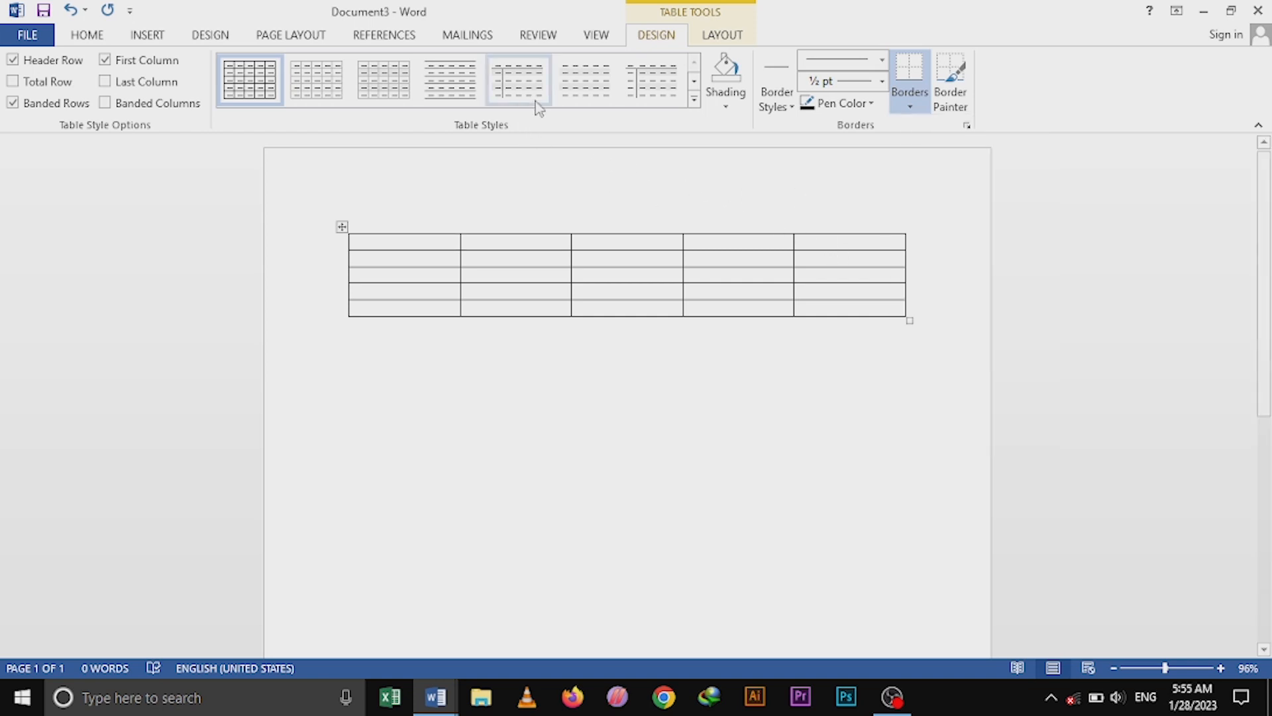
Fill the table's header row with "Date", "Subject", "Obtained Marks", "Total Marks" and "Grade"
{"action": "left_click", "coordinate": [96, 41]}
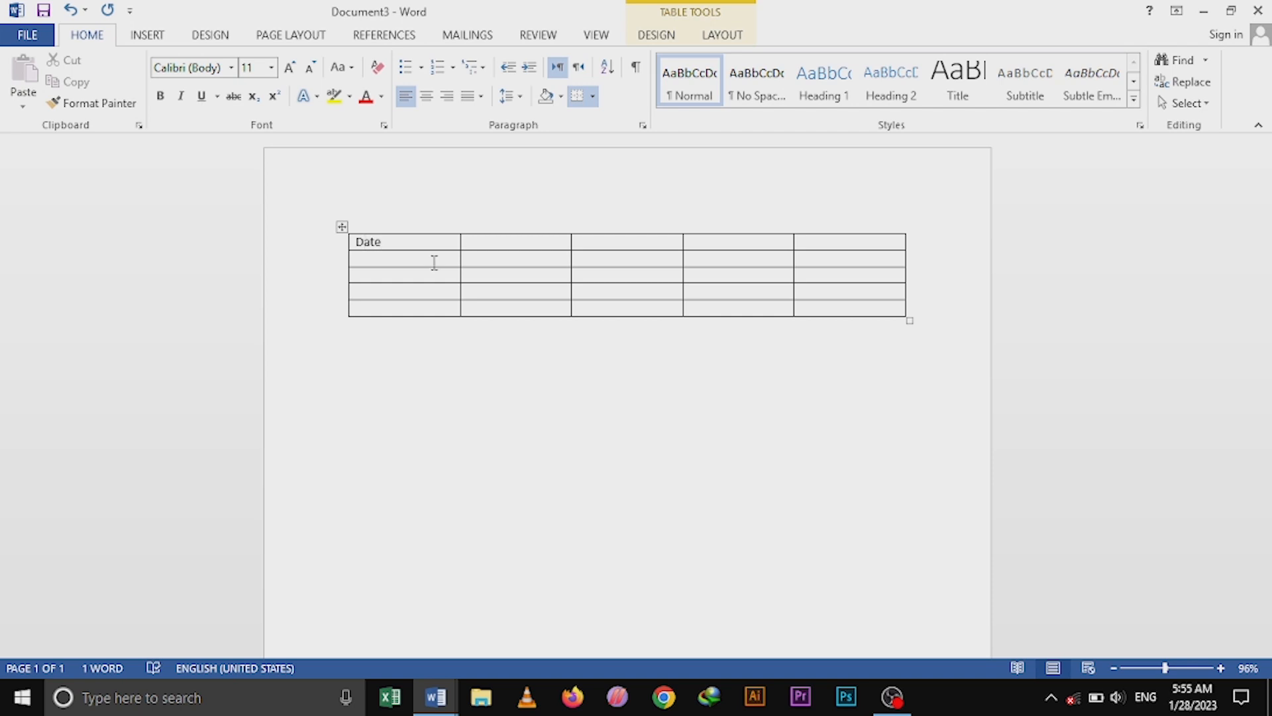
{"action": "type", "text": "Su"}
{"action": "type", "text": "mar"}
{"action": "key", "text": "BackSpace"}
{"action": "key", "text": "BackSpace"}
{"action": "key", "text": "BackSpace"}
{"action": "type", "text": "Obtained"}
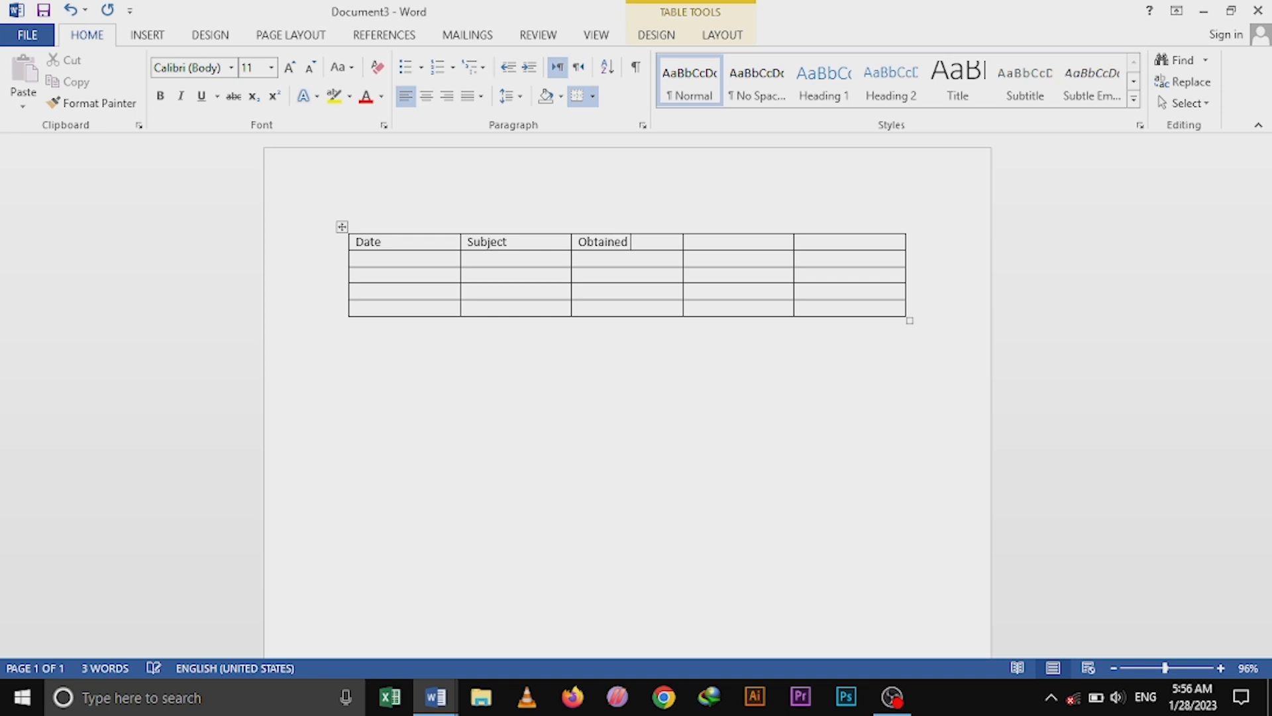
{"action": "type", "text": " Marks"}
{"action": "key", "text": "Tab"}
{"action": "type", "text": "Total Marks"}
{"action": "key", "text": "Tab"}
{"action": "type", "text": "Grade"}
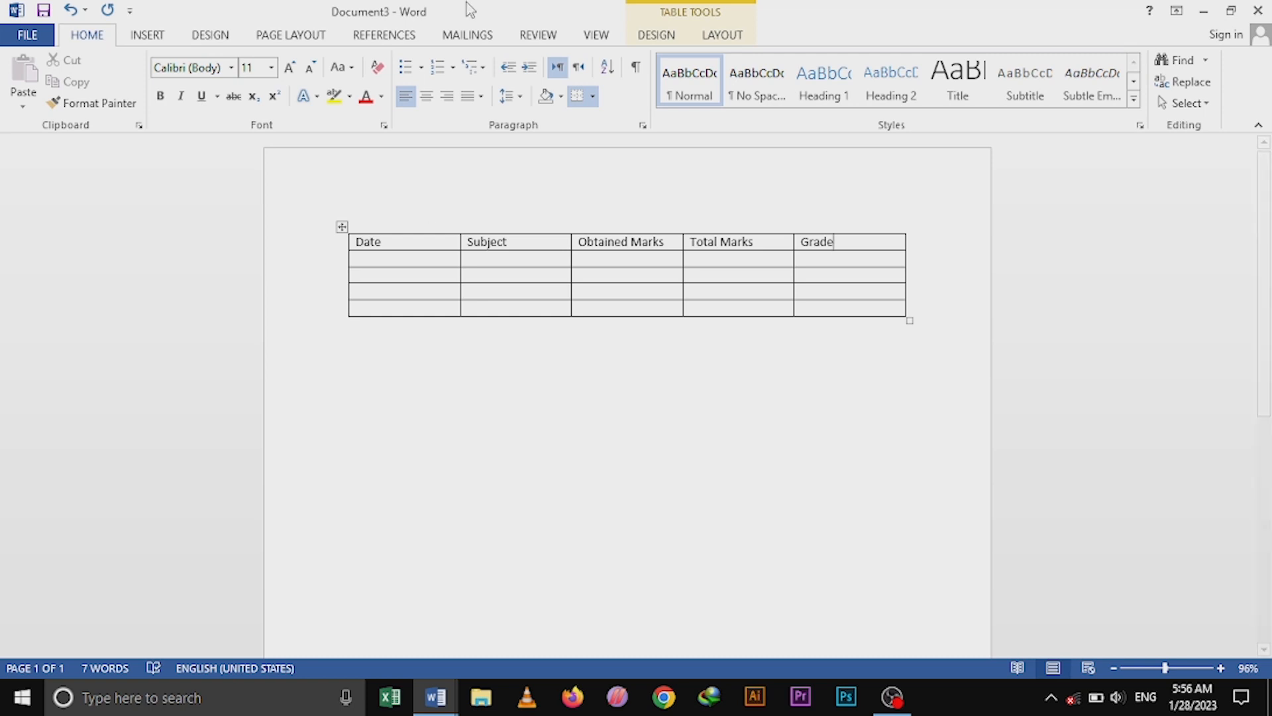
Enter "Jan 1,2023" and "Jan 3,2023" in the first two rows below the Date header
{"action": "left_click", "coordinate": [437, 263]}
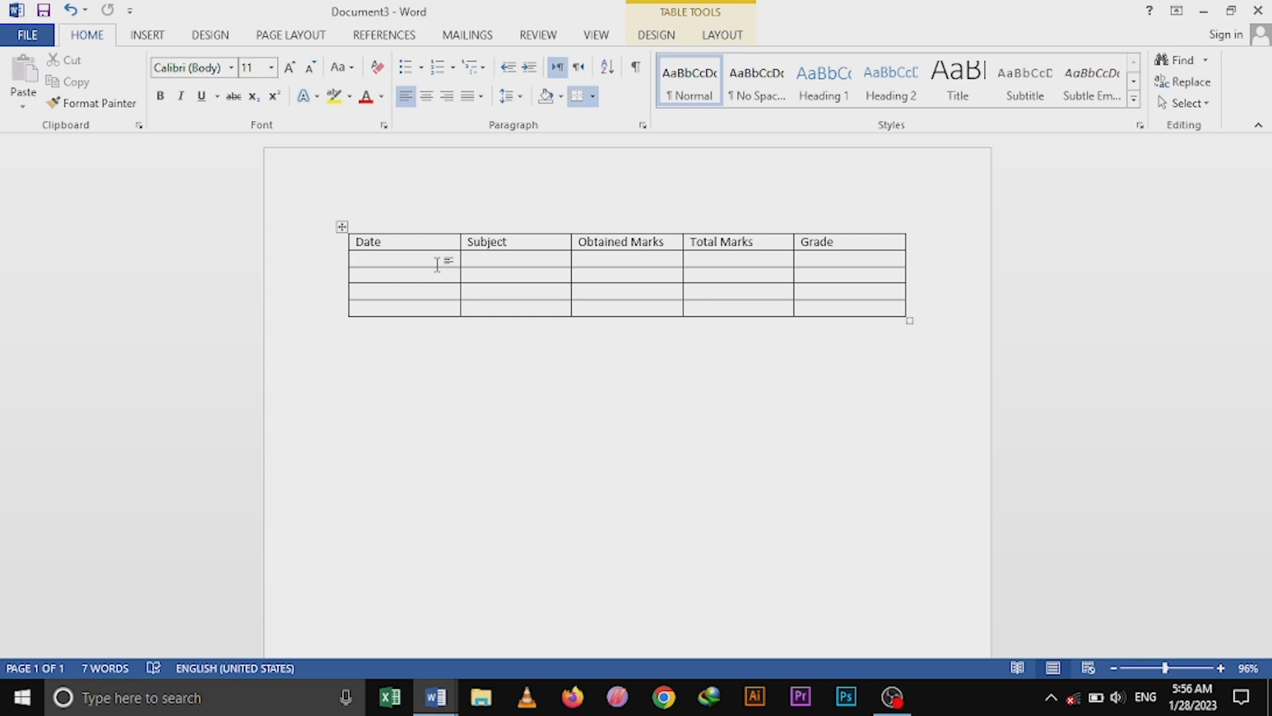
{"action": "type", "text": "Jan 1,2023"}
{"action": "key", "text": "Down"}
{"action": "type", "text": "Jan "}
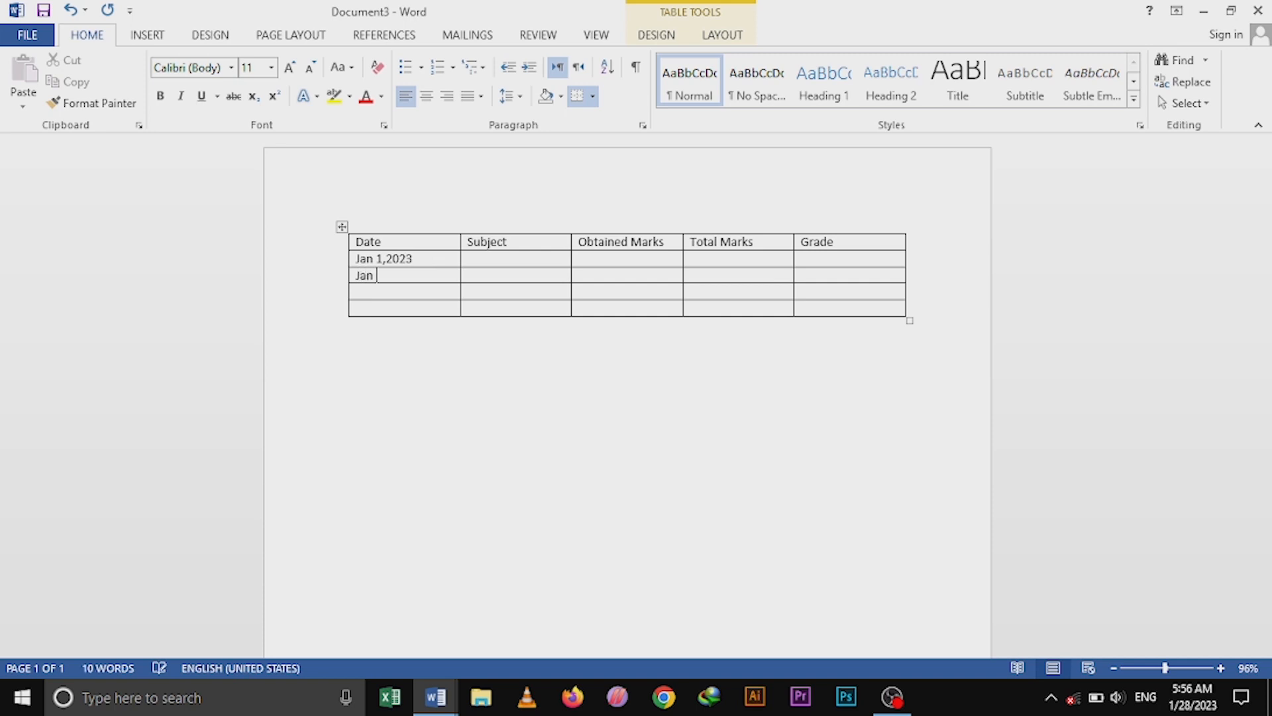
{"action": "type", "text": "3,2023"}
{"action": "key", "text": "Return"}
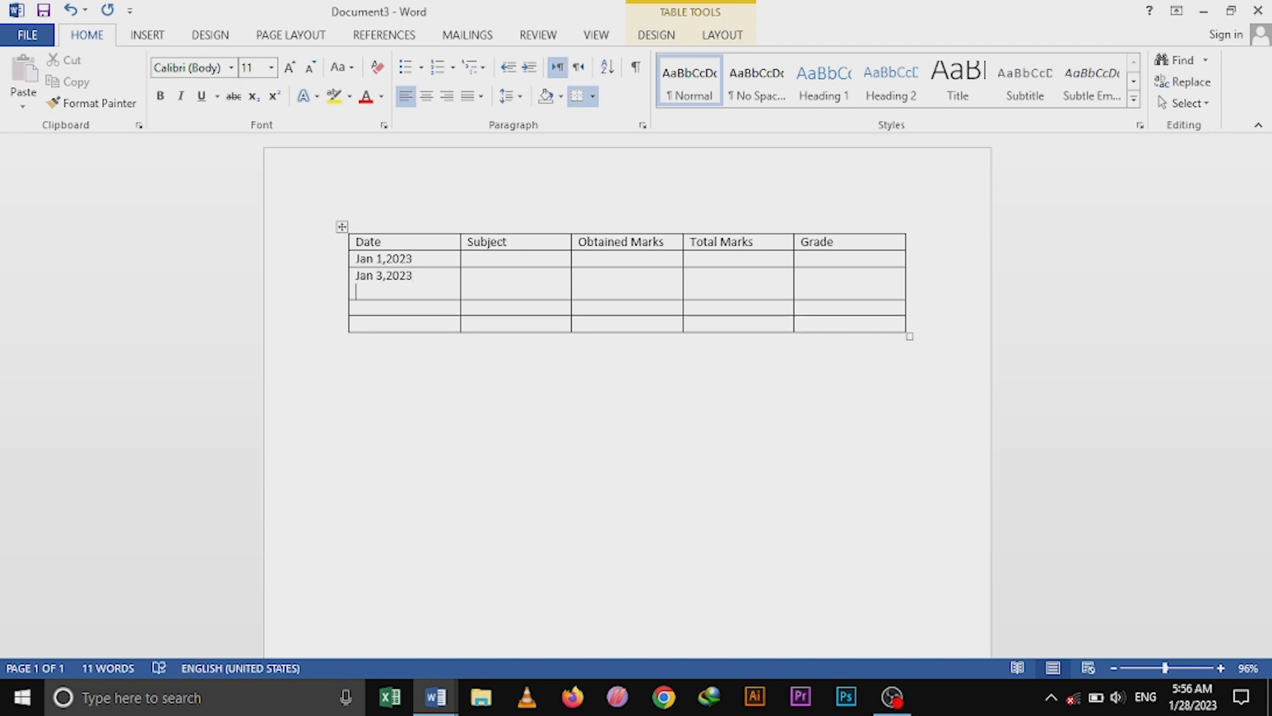
{"action": "key", "text": "BackSpace"}
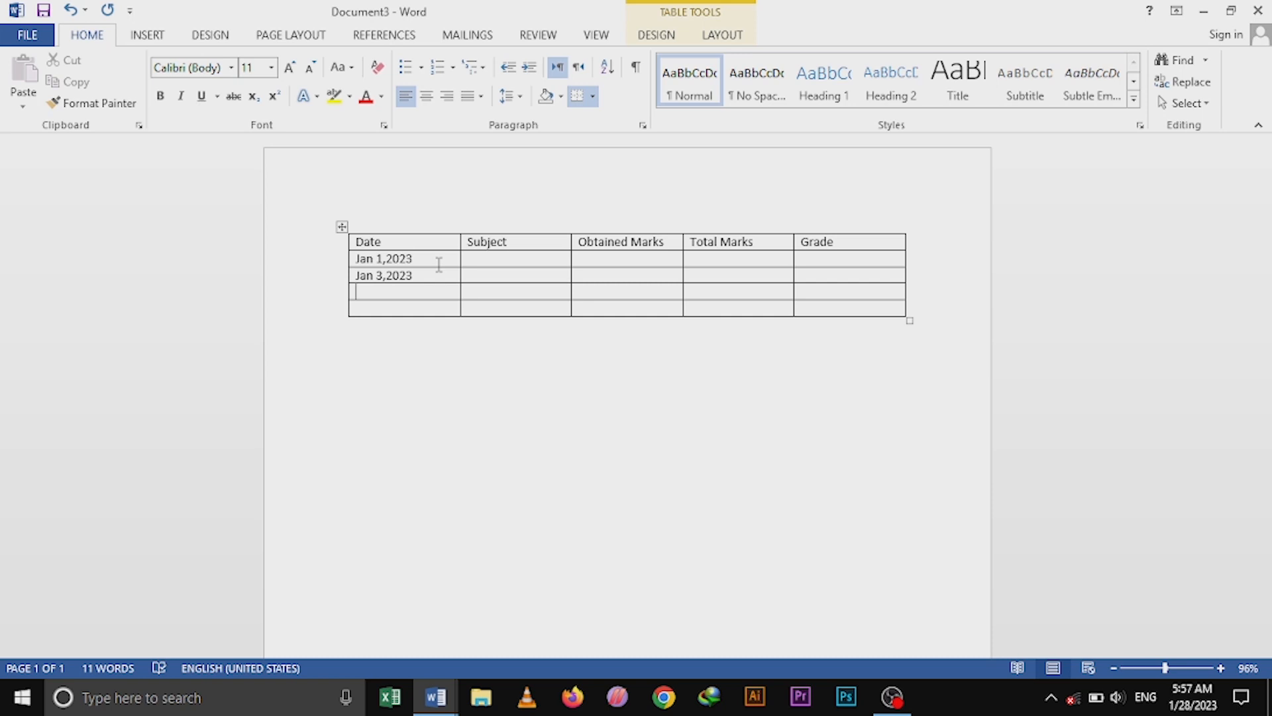
Enter "Jan 4,2023" and "Jan 6,2023" in the last two rows of the Date column
{"action": "type", "text": "Jan 4,203"}
{"action": "key", "text": "BackSpace"}
{"action": "type", "text": "23"}
{"action": "key", "text": "Down"}
{"action": "type", "text": "Jan 6,202"}
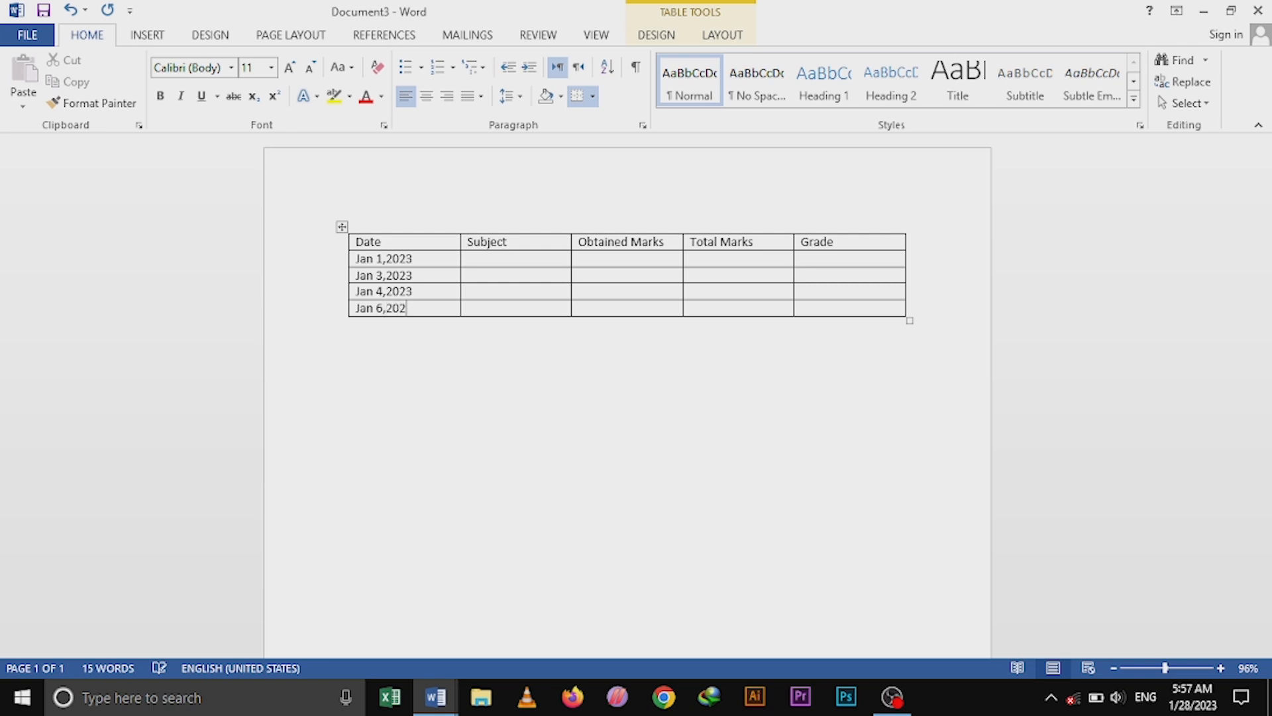
{"action": "type", "text": "3"}
Enter "English" and "Math" in the first two rows below the Subject header
{"action": "left_click", "coordinate": [518, 260]}
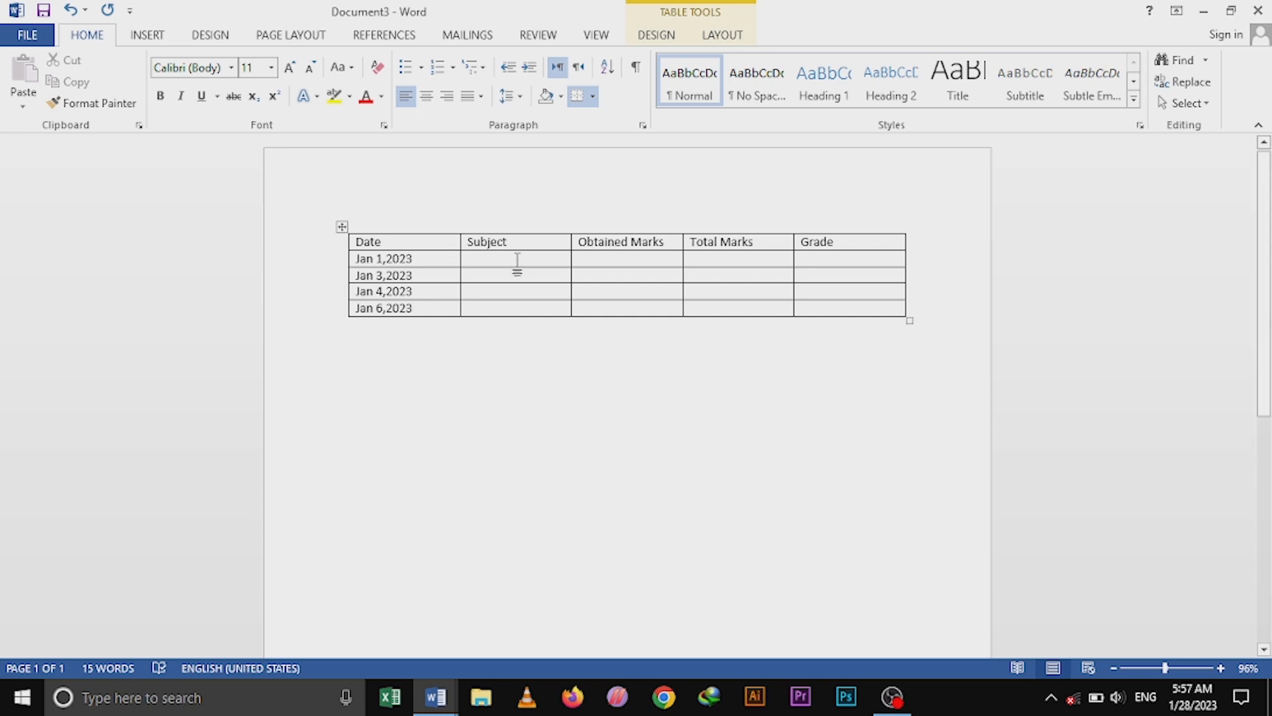
{"action": "type", "text": "Eng"}
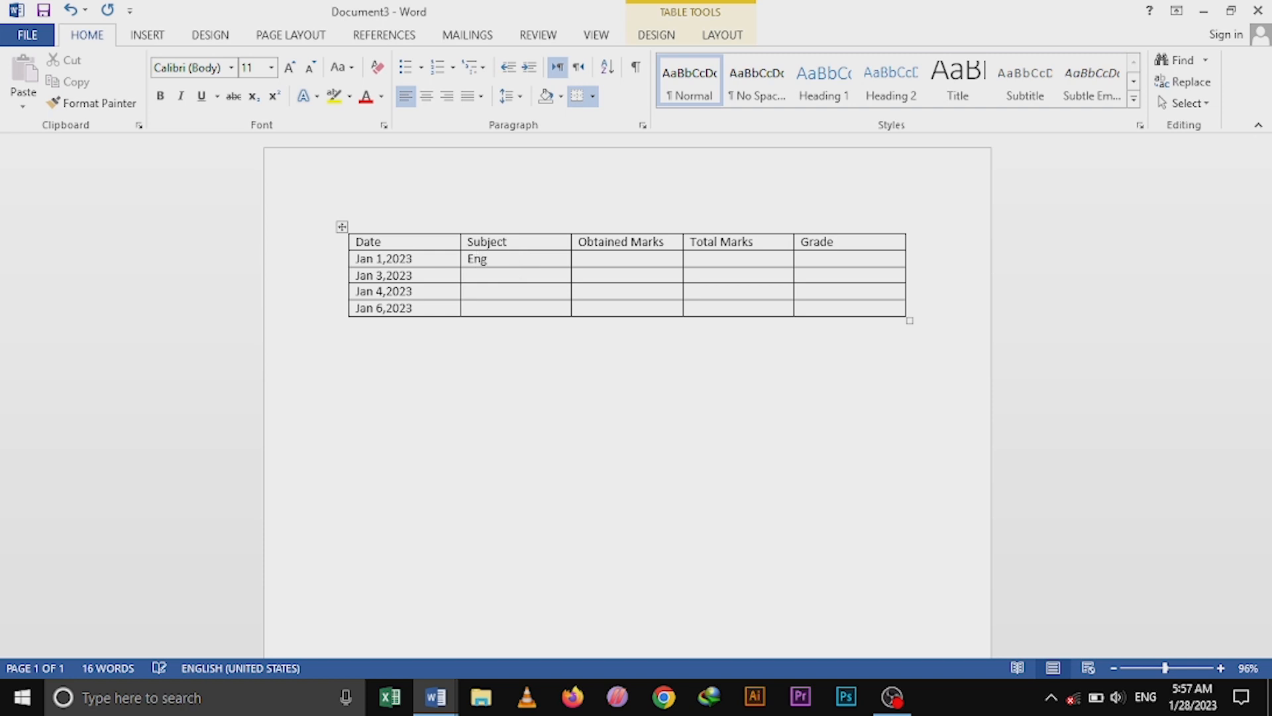
{"action": "type", "text": "lish"}
{"action": "key", "text": "Down"}
{"action": "type", "text": "Math"}
{"action": "key", "text": "Return"}
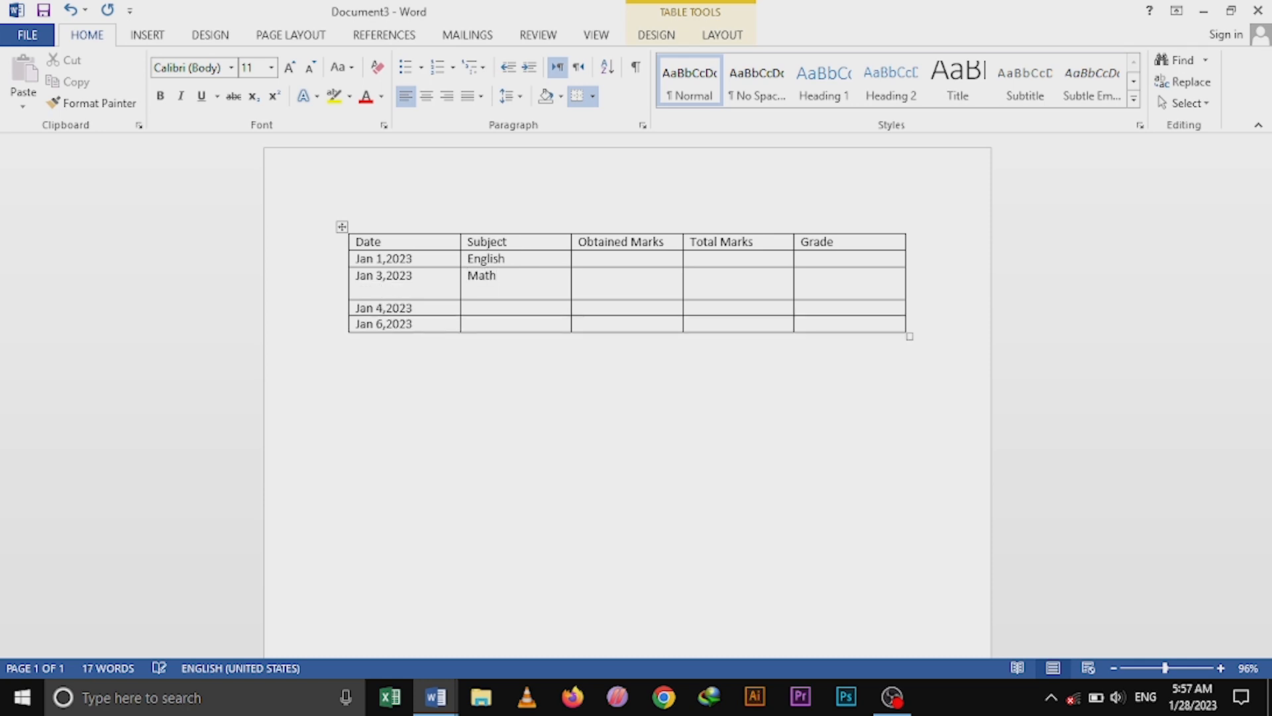
{"action": "type", "text": "Ud"}
{"action": "key", "text": "BackSpace"}
{"action": "type", "text": "rdu"}
{"action": "key", "text": "BackSpace"}
{"action": "key", "text": "BackSpace"}
{"action": "key", "text": "BackSpace"}
{"action": "key", "text": "BackSpace"}
{"action": "key", "text": "BackSpace"}
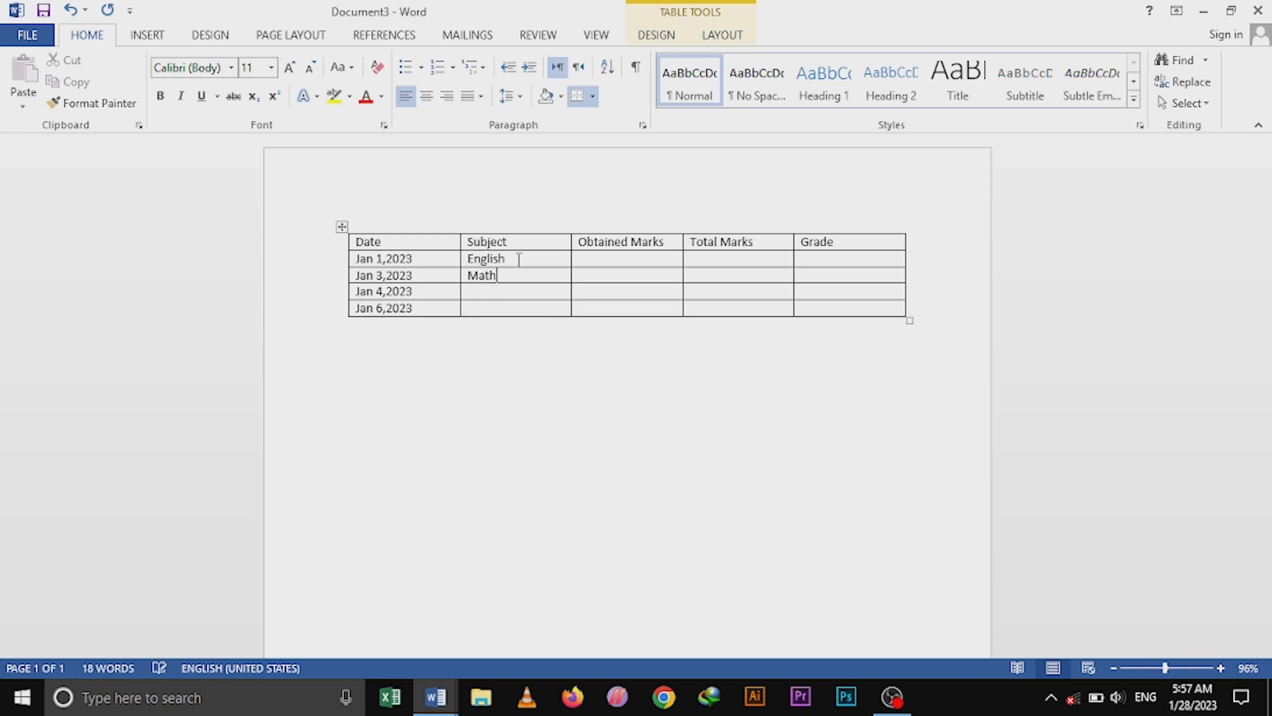
Enter "Urdu" and "Science" in the last two rows of the Subject column
{"action": "key", "text": "Down"}
{"action": "type", "text": "Urdu"}
{"action": "key", "text": "Down"}
{"action": "type", "text": "Science"}
Fill the Obtained Marks column with 54, 76, 67 and 72, from the English row down to Science
{"action": "left_click", "coordinate": [519, 259]}
{"action": "key", "text": "Tab"}
{"action": "type", "text": "54"}
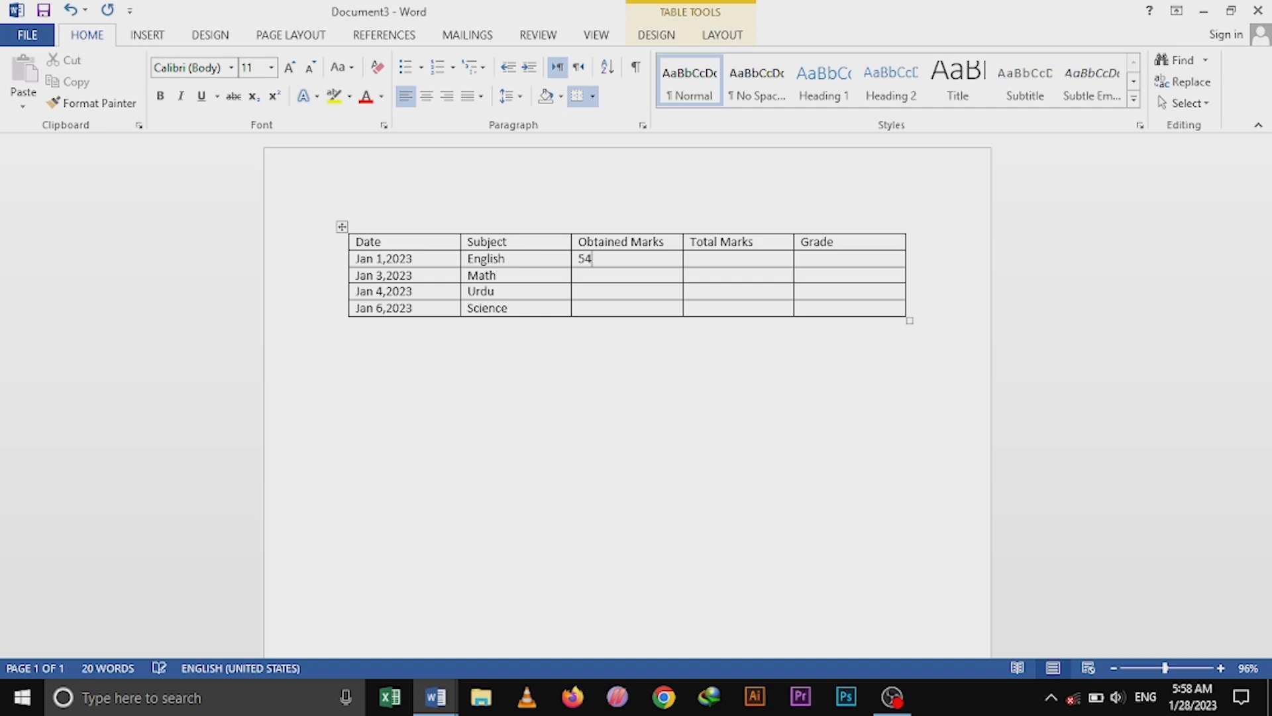
{"action": "key", "text": "Down"}
{"action": "type", "text": "76"}
{"action": "key", "text": "Down"}
{"action": "type", "text": "67"}
{"action": "key", "text": "Down"}
{"action": "type", "text": "72"}
Fill the Total Marks column with 60 for English and 100 for Math, Urdu and Science
{"action": "key", "text": "Tab"}
{"action": "key", "text": "Up"}
{"action": "key", "text": "Up"}
{"action": "key", "text": "Up"}
{"action": "type", "text": "60"}
{"action": "key", "text": "Down"}
{"action": "type", "text": "100"}
{"action": "key", "text": "Down"}
{"action": "type", "text": "100"}
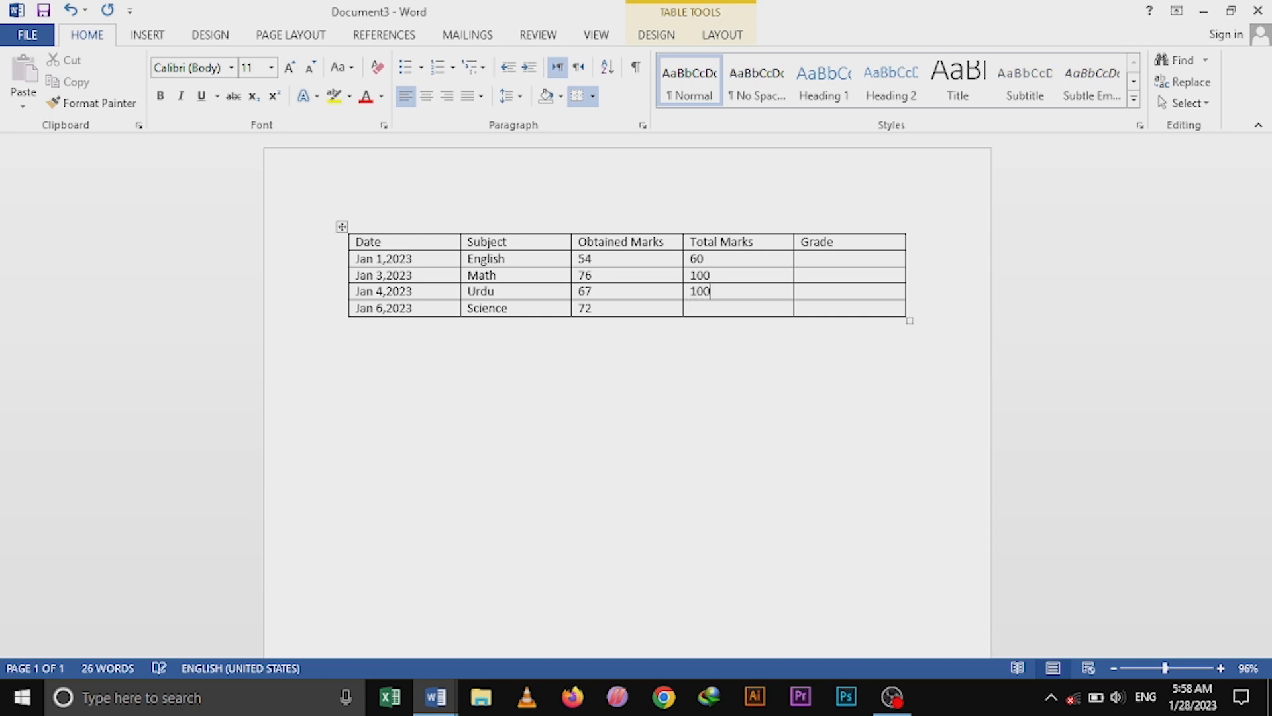
{"action": "type", "text": "0"}
{"action": "key", "text": "BackSpace"}
{"action": "key", "text": "Down"}
{"action": "type", "text": "1000"}
{"action": "key", "text": "BackSpace"}
Fill the Grade column with 50%, 60%, 70% and 75%, from the English row down to Science
{"action": "key", "text": "Tab"}
{"action": "key", "text": "Up"}
{"action": "key", "text": "Up"}
{"action": "key", "text": "Up"}
{"action": "key", "text": "Up"}
{"action": "key", "text": "Down"}
{"action": "type", "text": "50%"}
{"action": "key", "text": "Down"}
{"action": "type", "text": "&0"}
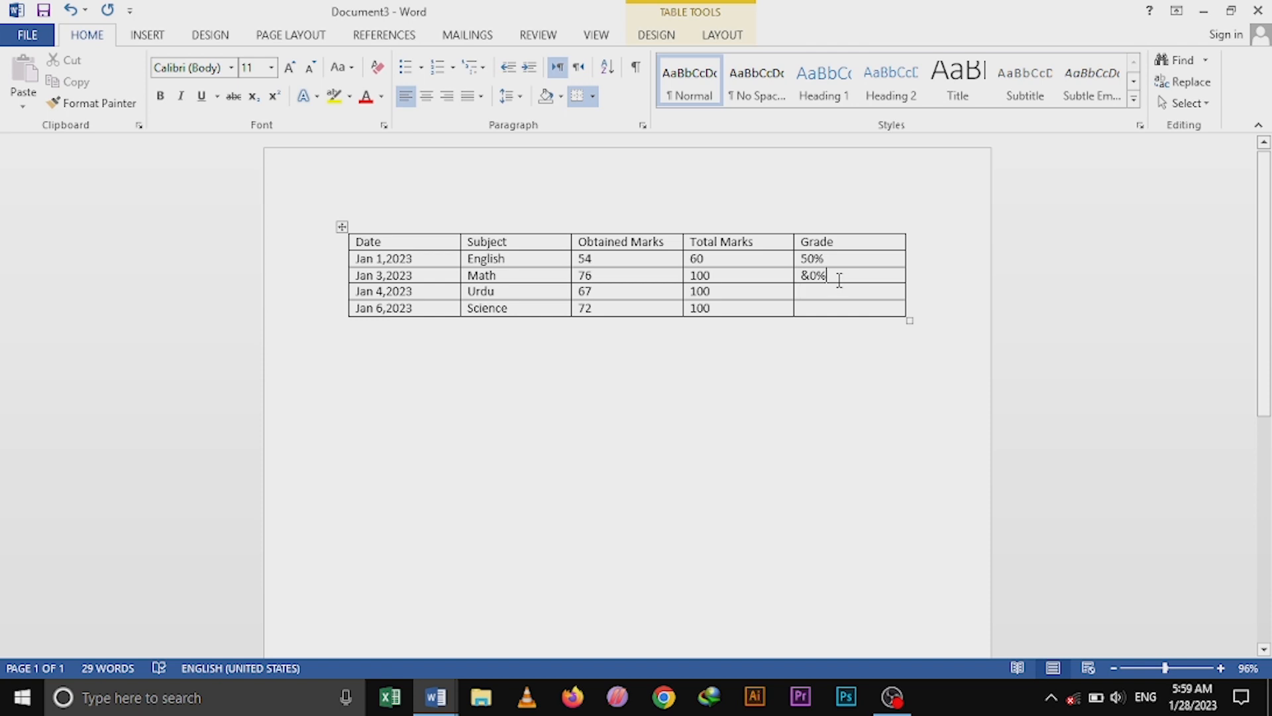
{"action": "key", "text": "BackSpace"}
{"action": "key", "text": "BackSpace"}
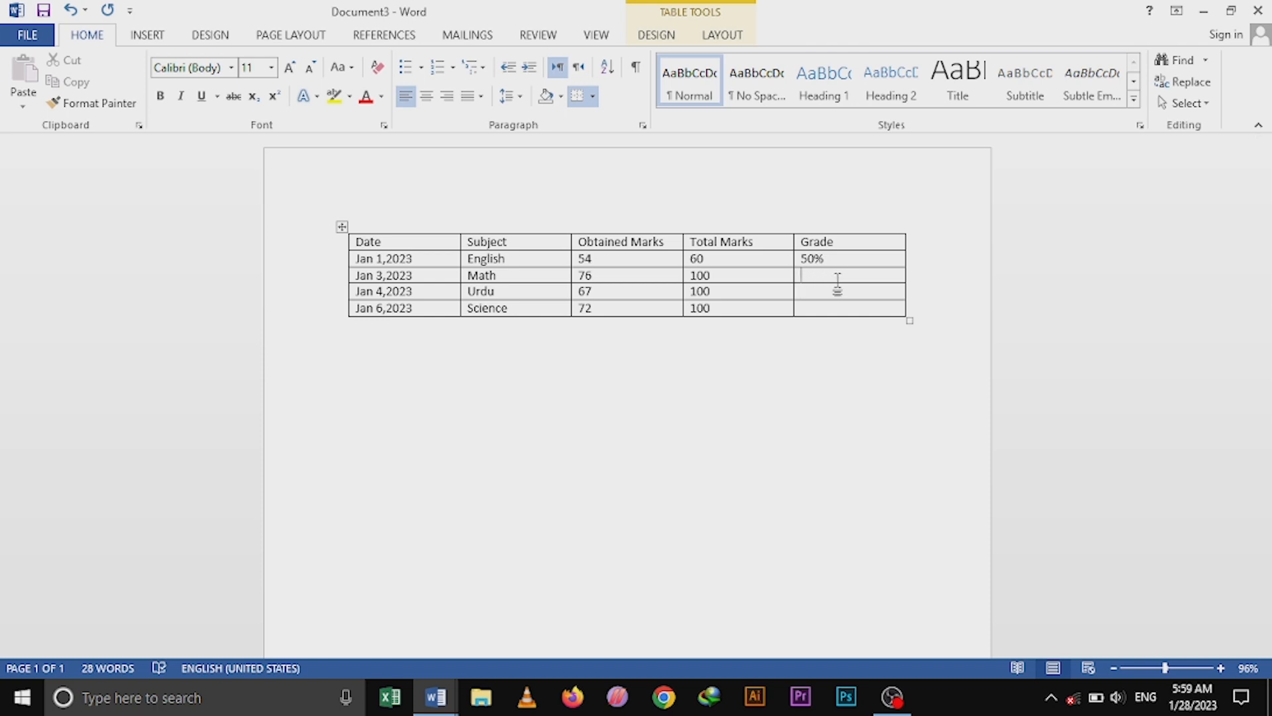
{"action": "type", "text": "6"}
{"action": "type", "text": "7"}
{"action": "type", "text": "&"}
{"action": "key", "text": "BackSpace"}
{"action": "type", "text": "5%"}
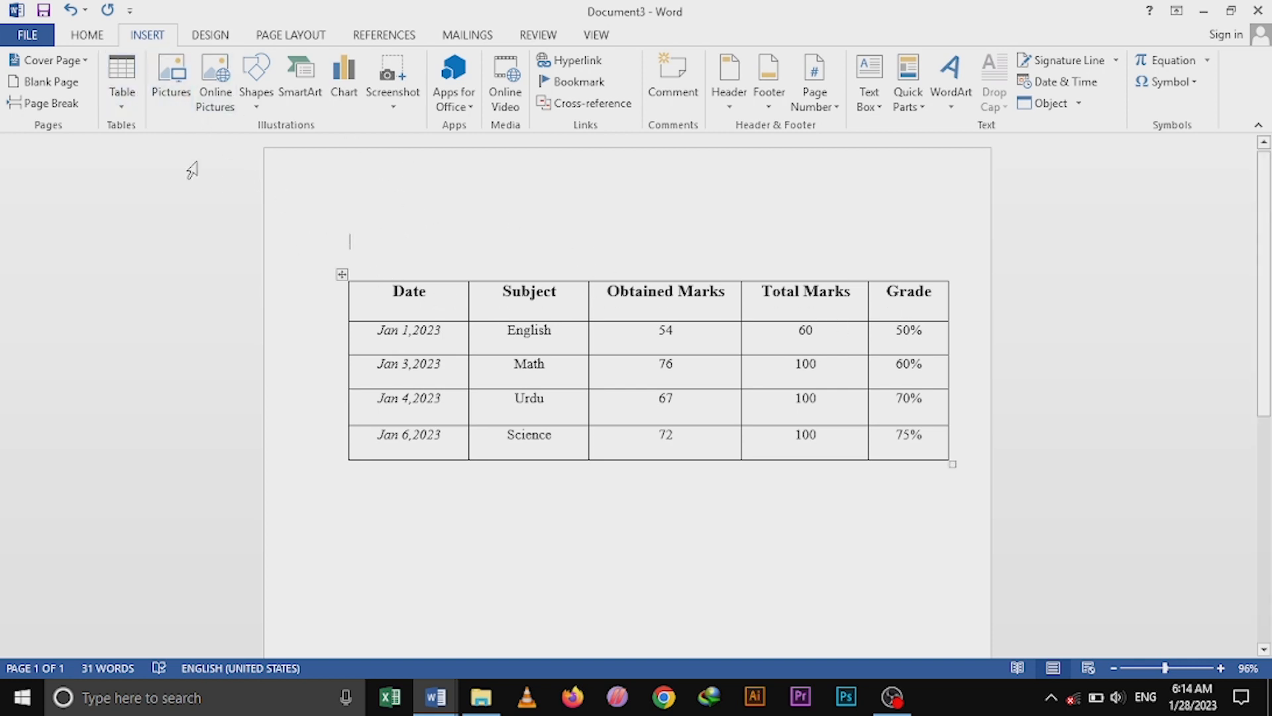
Switch to the "MS Word Assignment No.1" document and look through both pages, returning to its beginning
{"action": "left_click", "coordinate": [436, 695]}
{"action": "left_click", "coordinate": [333, 609]}
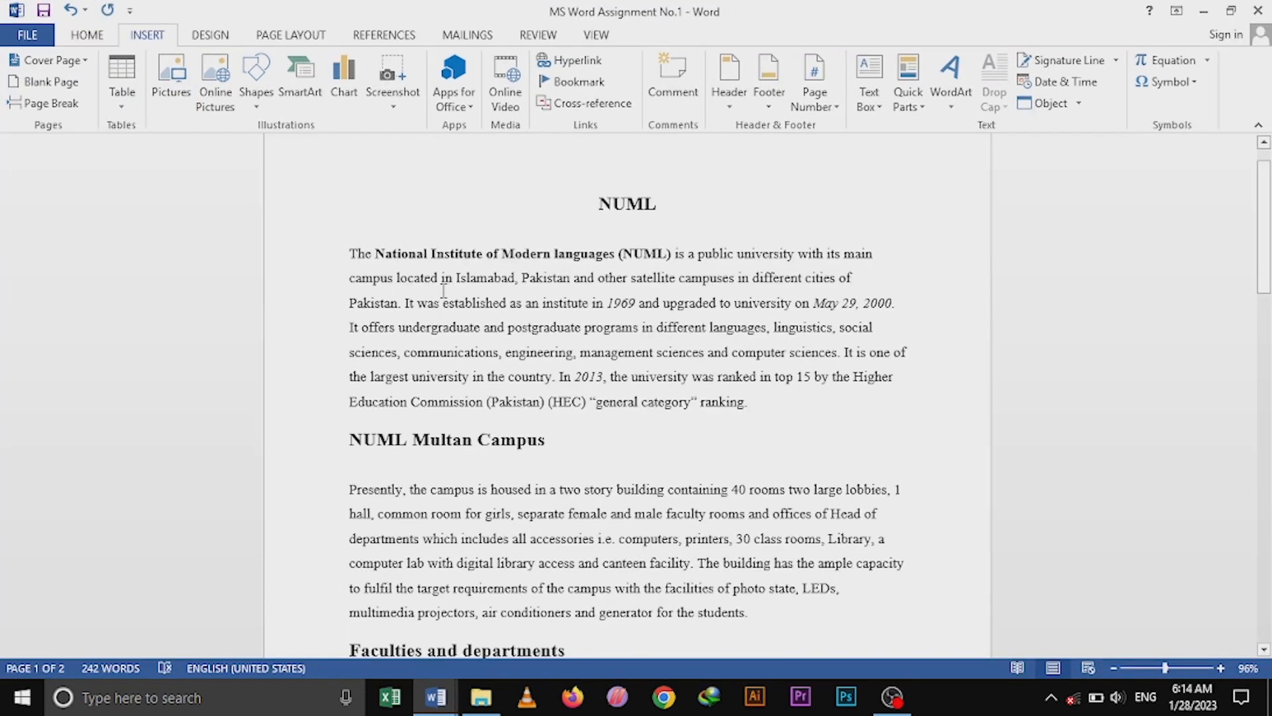
{"action": "scroll", "coordinate": [493, 283], "scroll_direction": "down", "scroll_amount": 10}
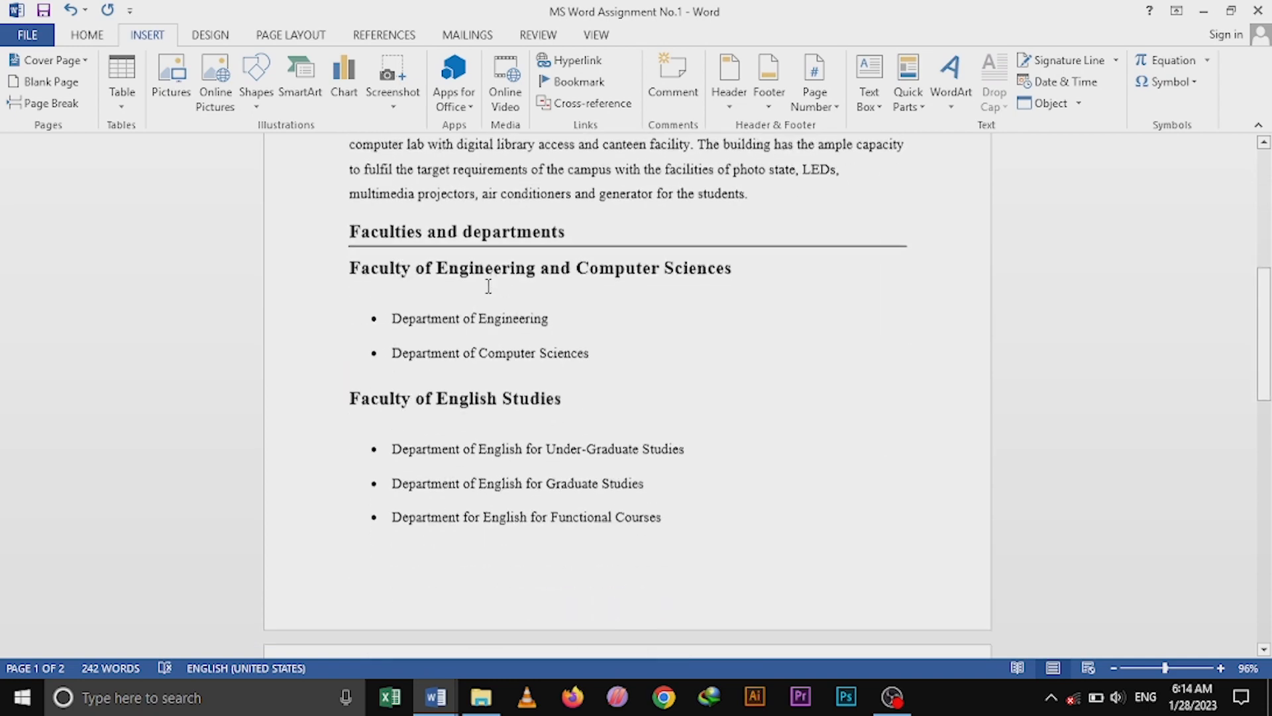
{"action": "scroll", "coordinate": [488, 288], "scroll_direction": "down", "scroll_amount": 10}
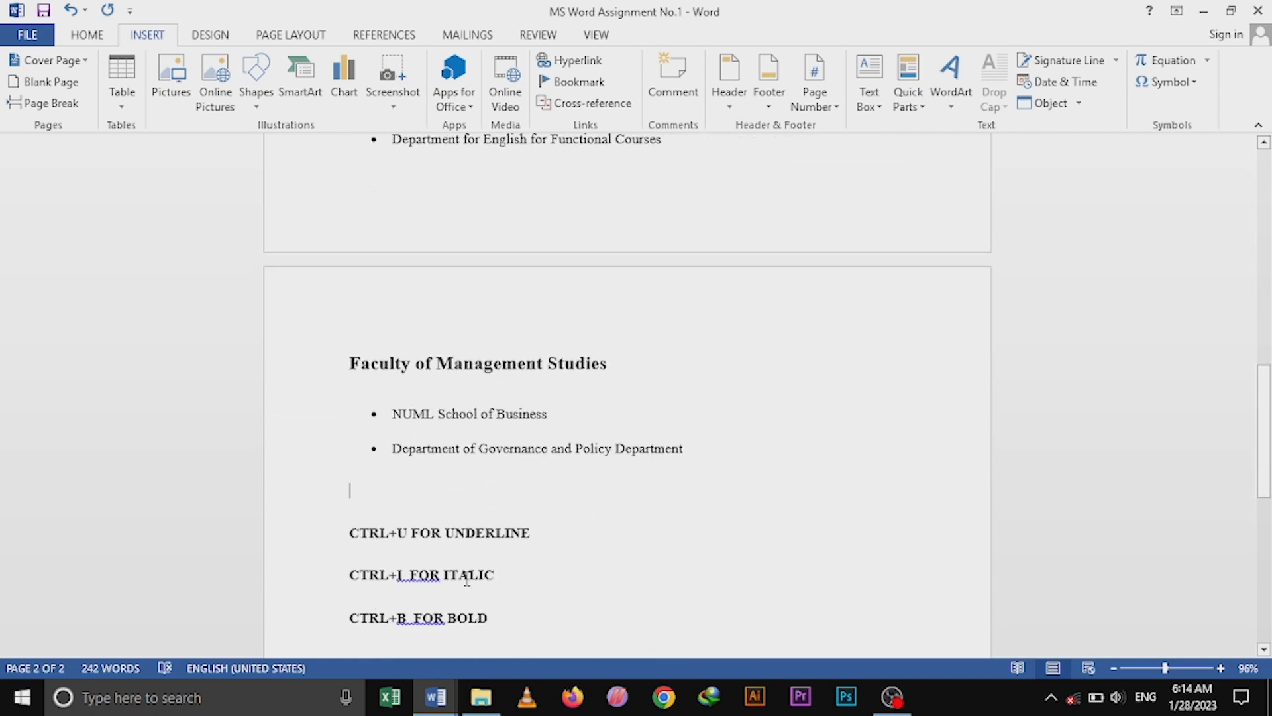
{"action": "scroll", "coordinate": [416, 516], "scroll_direction": "up", "scroll_amount": 18}
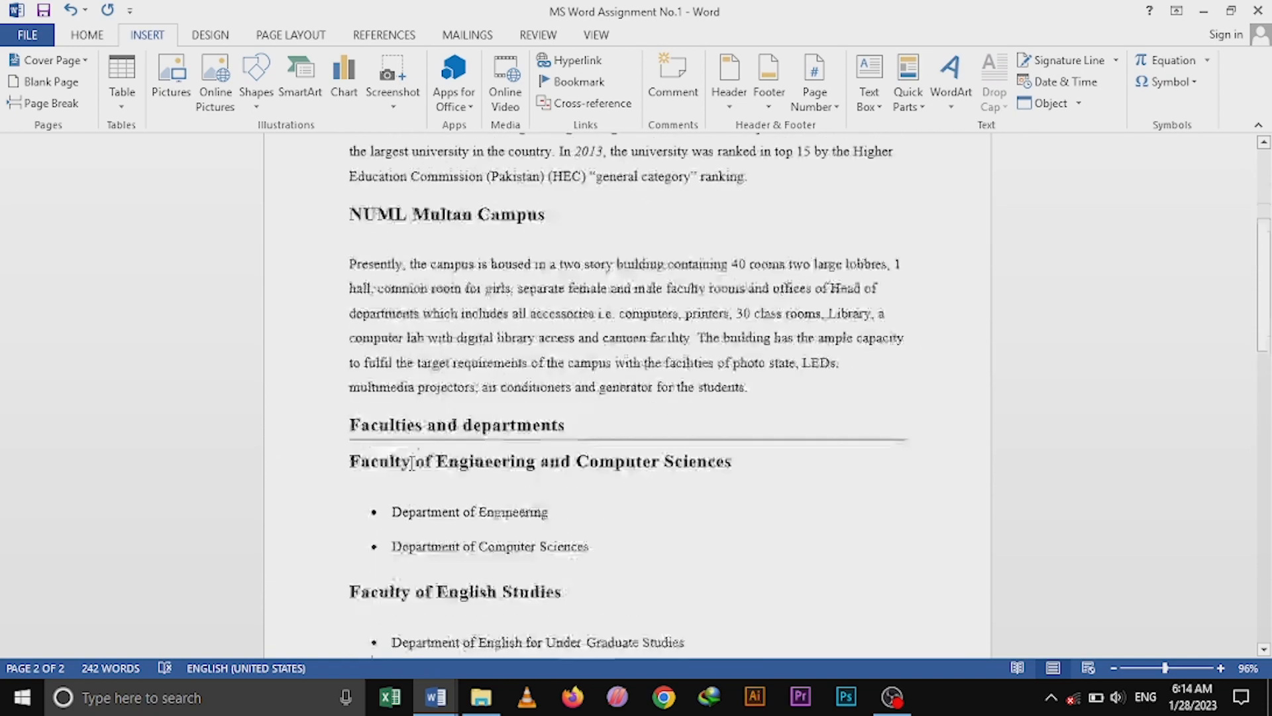
{"action": "scroll", "coordinate": [957, 265], "scroll_direction": "up", "scroll_amount": 2}
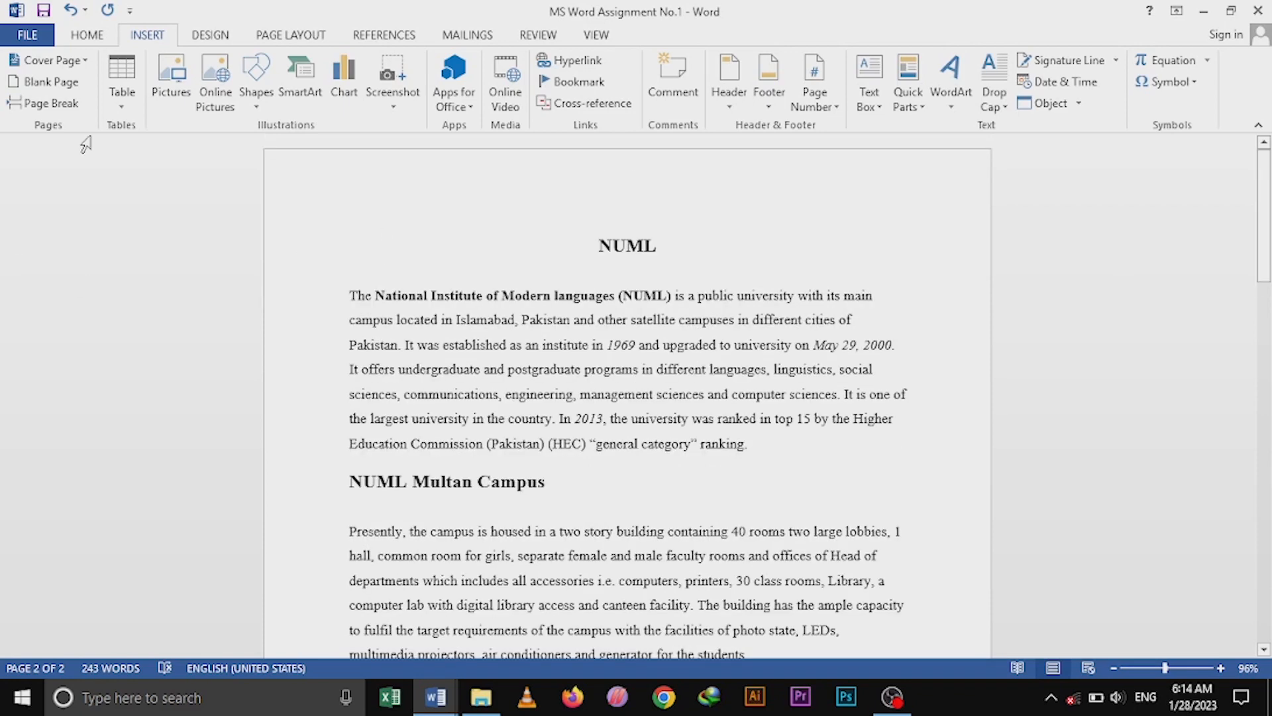